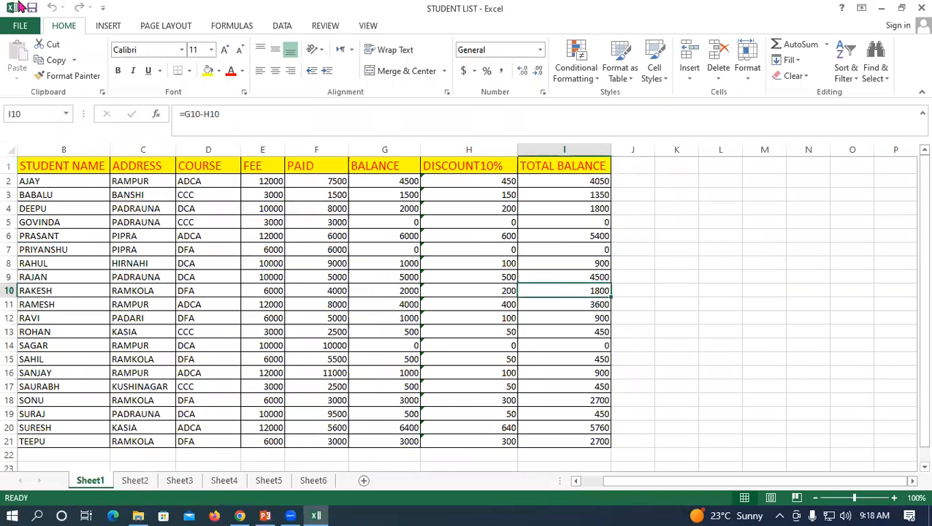
Preview where the page breaks fall on Sheet1, and return to Normal view
left_click(370, 26)
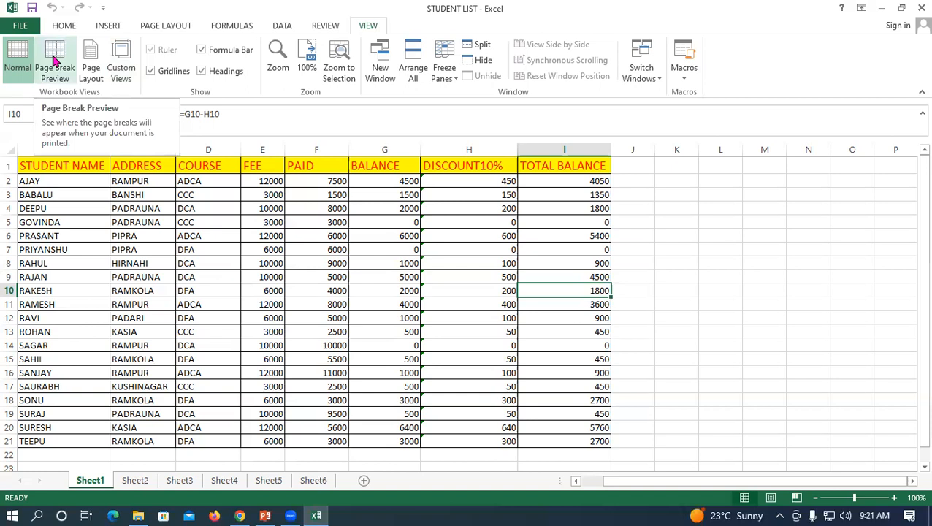
left_click(55, 62)
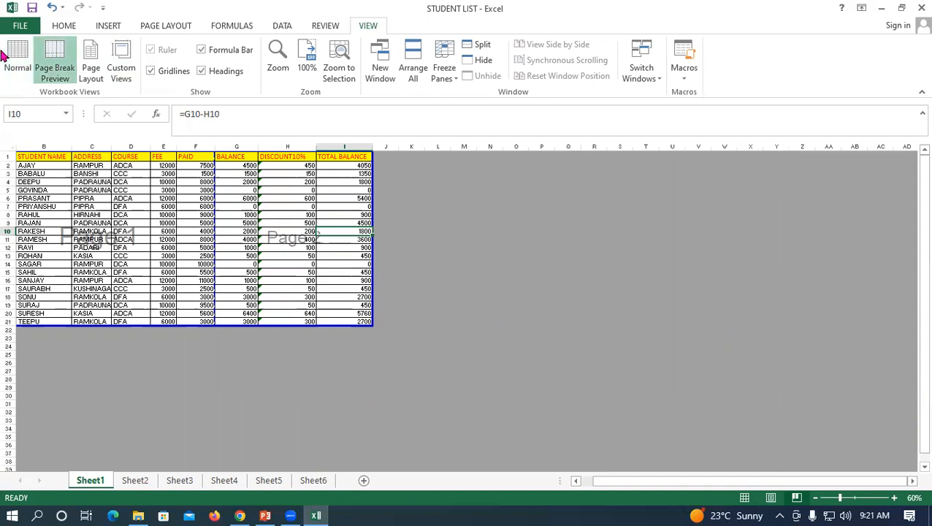
left_click(16, 60)
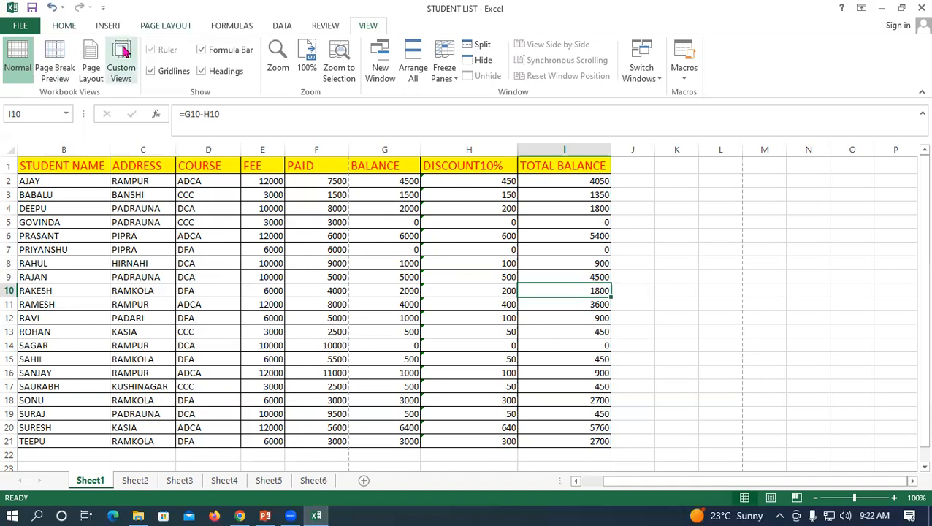
Show Sheet1 in Page Layout view and look over the student table across its pages
left_click(92, 58)
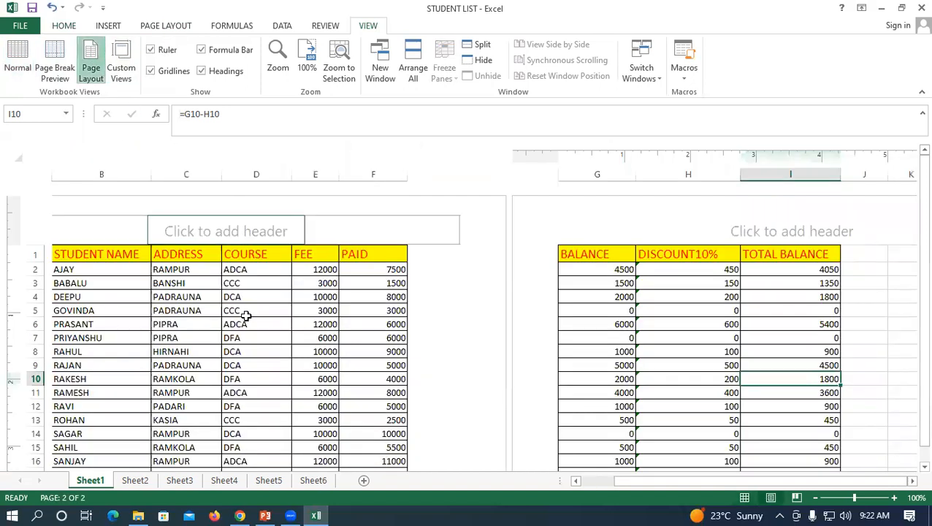
scroll(342, 243, "down", 3)
scroll(555, 303, "up", 2)
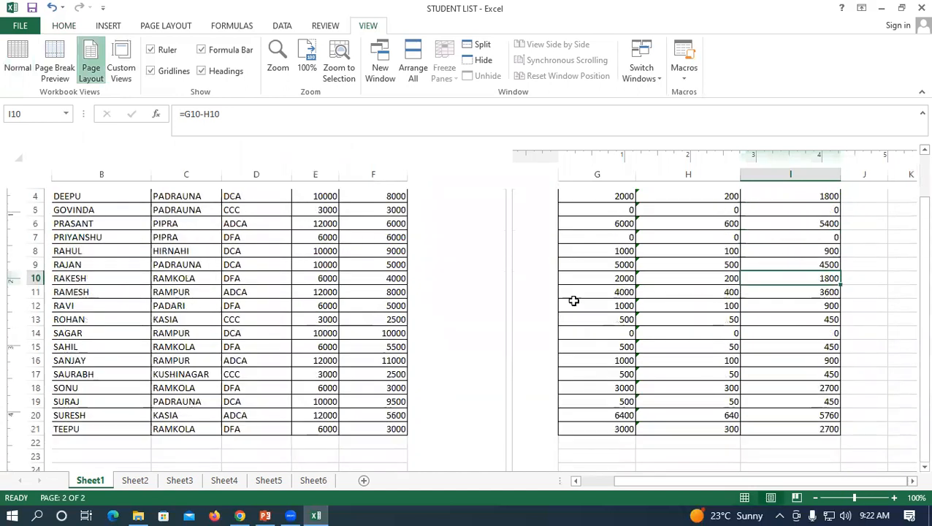
scroll(241, 265, "up", 2)
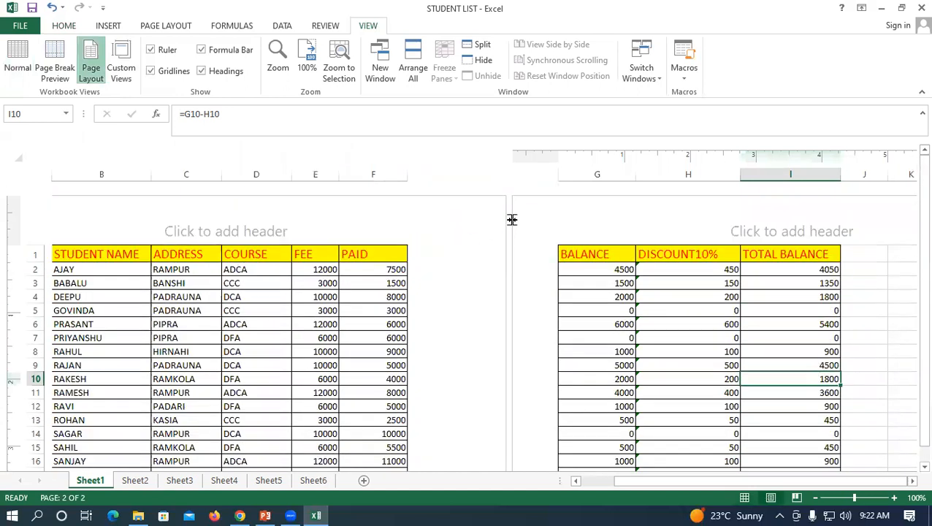
scroll(246, 259, "down", 2)
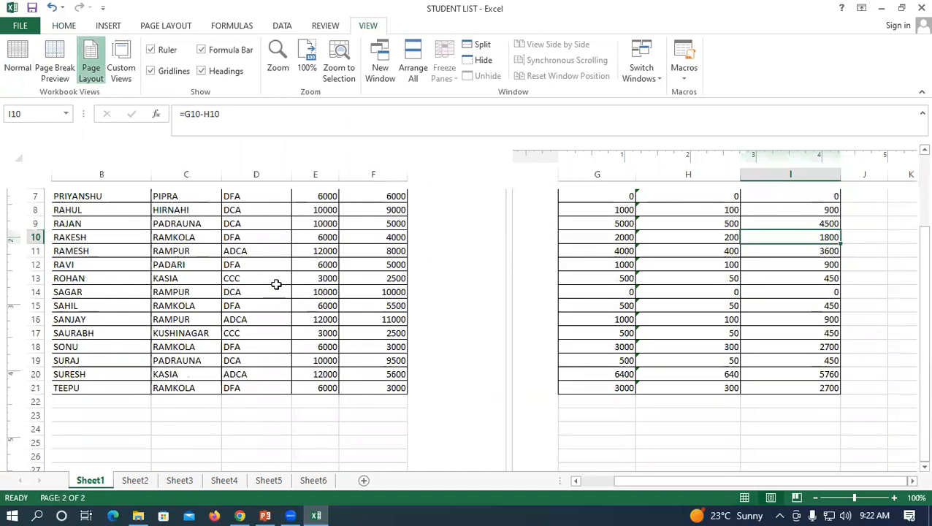
scroll(284, 270, "up", 2)
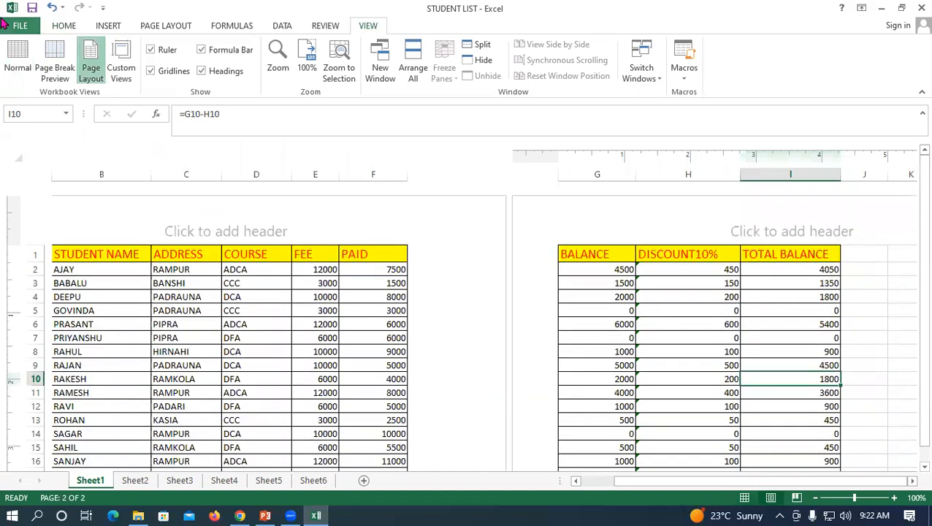
Check the print preview of the student list, and return the sheet to Normal view
left_click(19, 26)
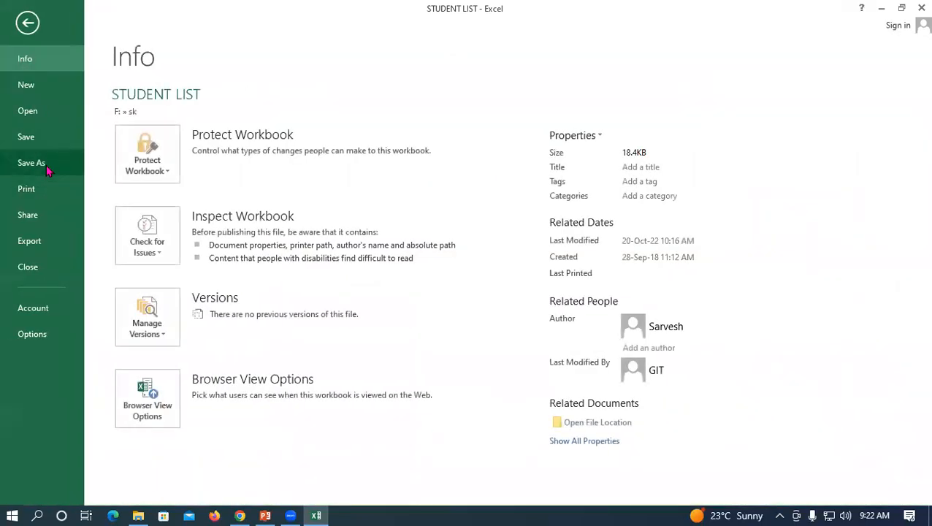
left_click(41, 192)
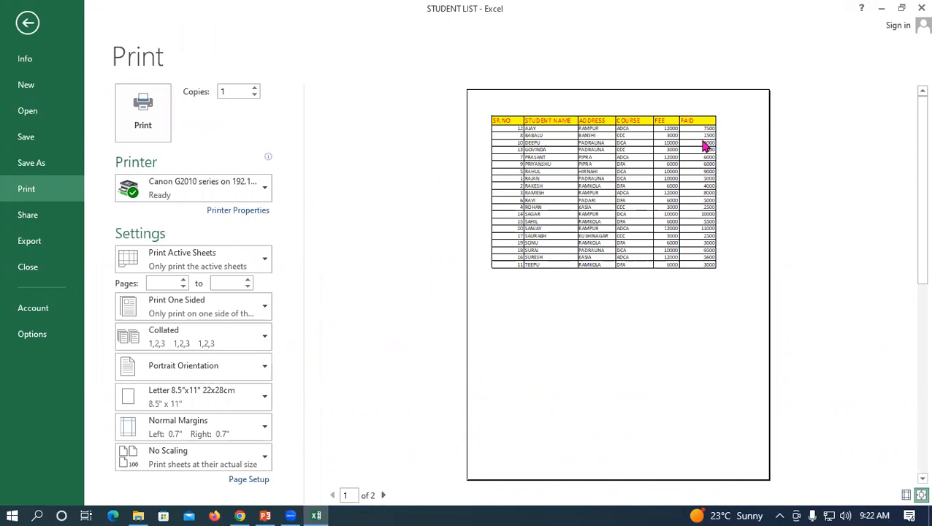
left_click(28, 23)
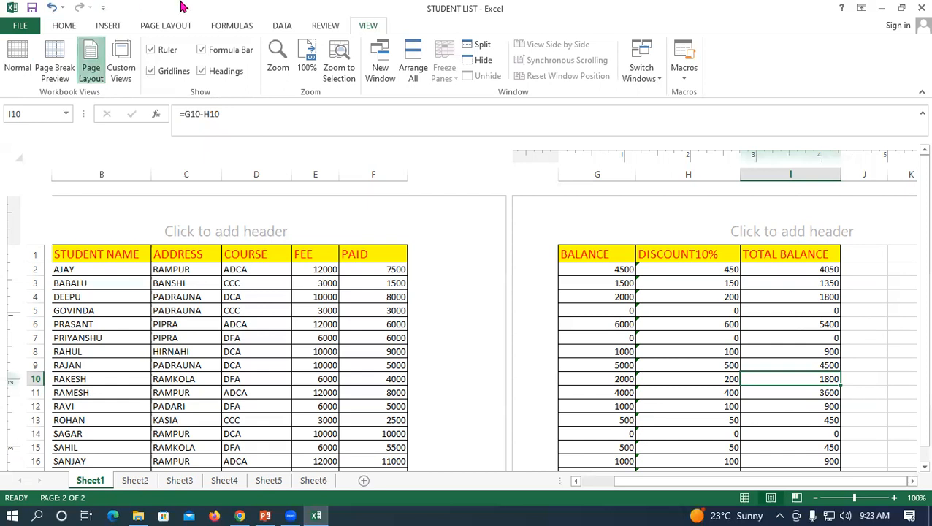
left_click(17, 58)
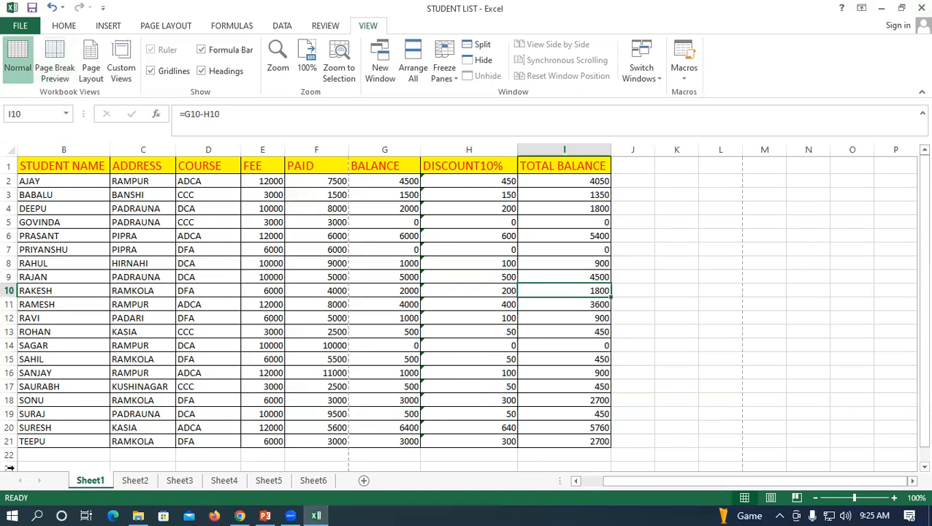
Look through the contents of Sheet2, Sheet3, Sheet4, Sheet1 and Sheet6
left_click(143, 481)
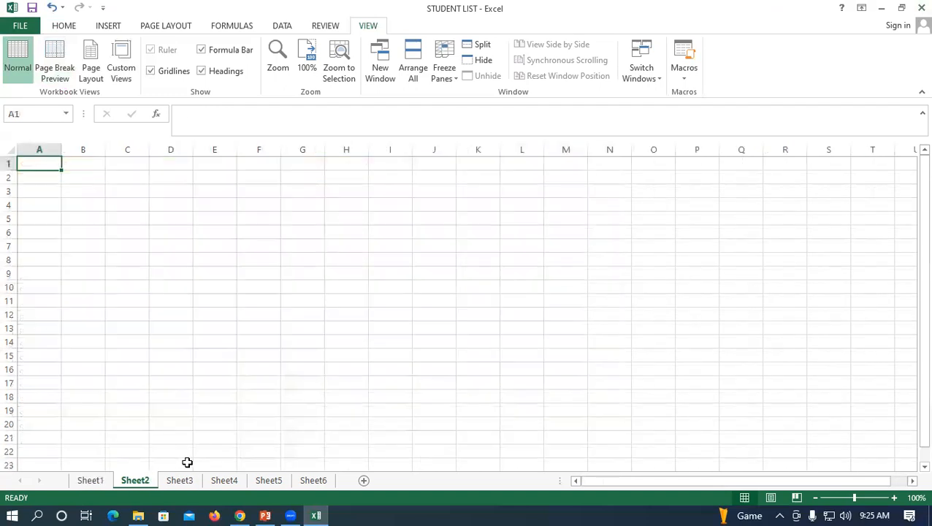
left_click(191, 481)
left_click(223, 481)
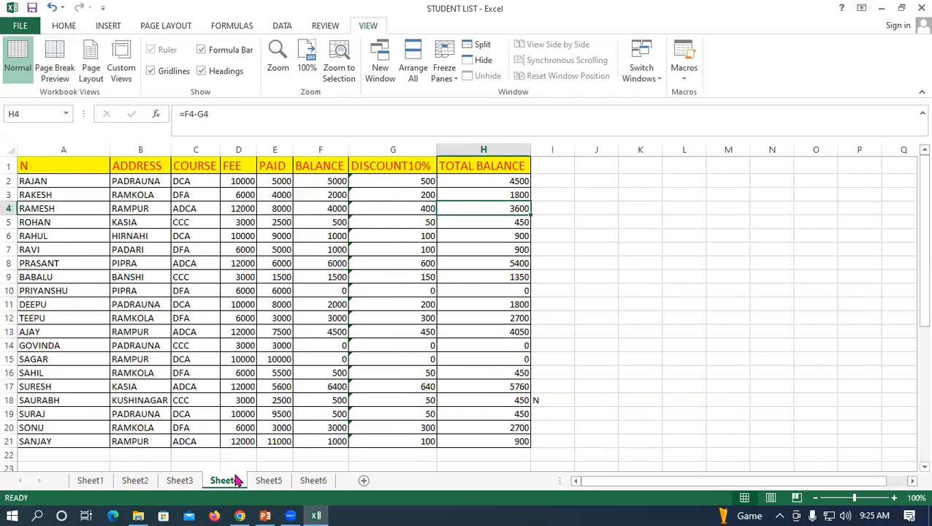
left_click(92, 483)
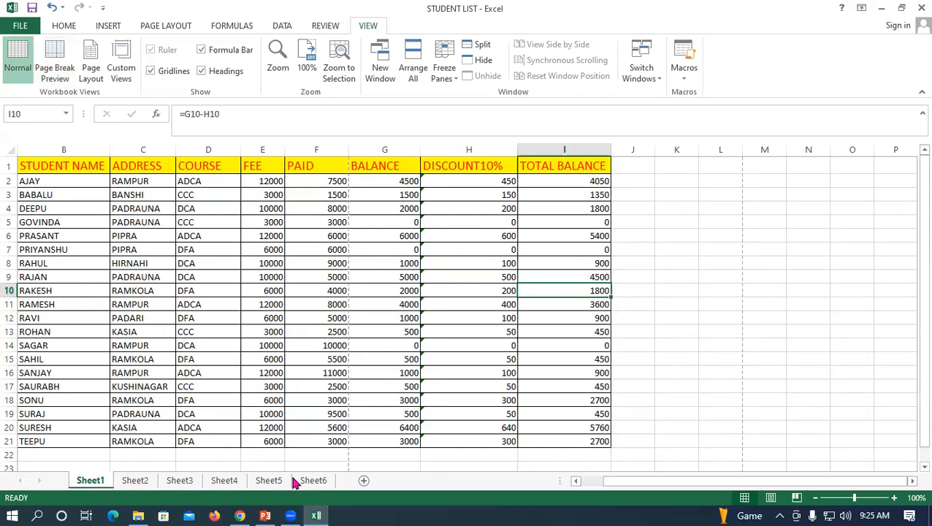
left_click(63, 455)
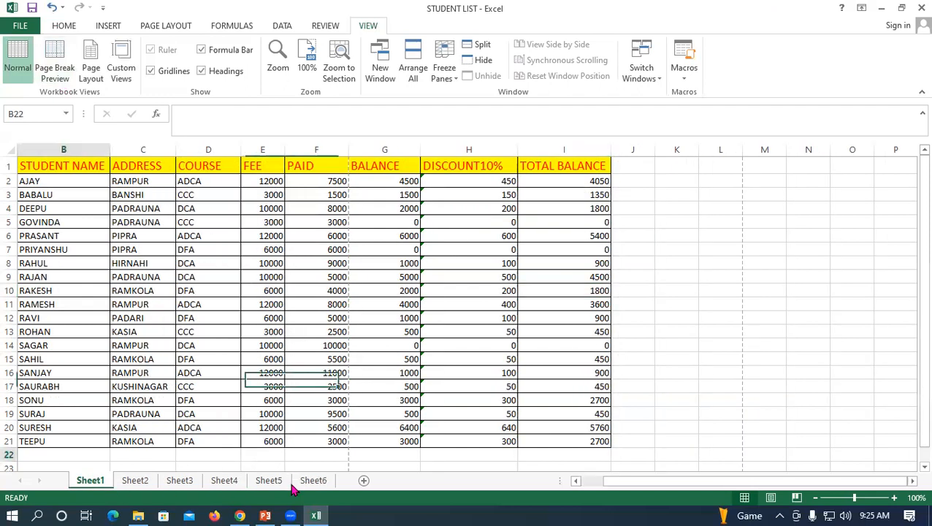
left_click(322, 483)
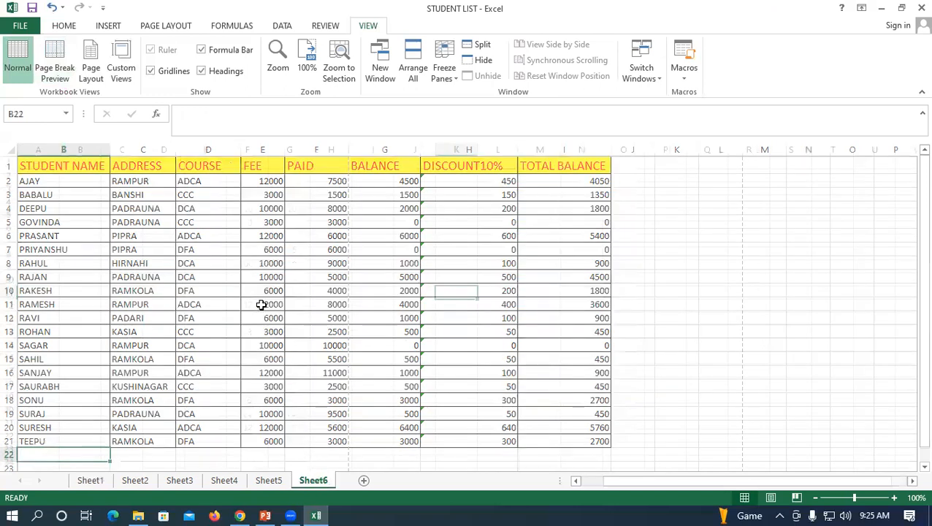
Add a new worksheet after Sheet6 and enter Sunday in cell B3
left_click(363, 480)
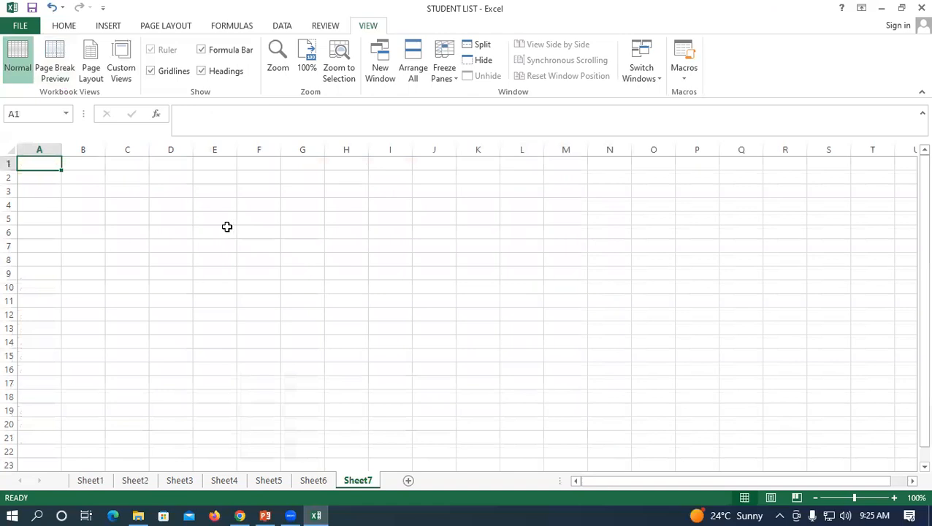
left_click(83, 189)
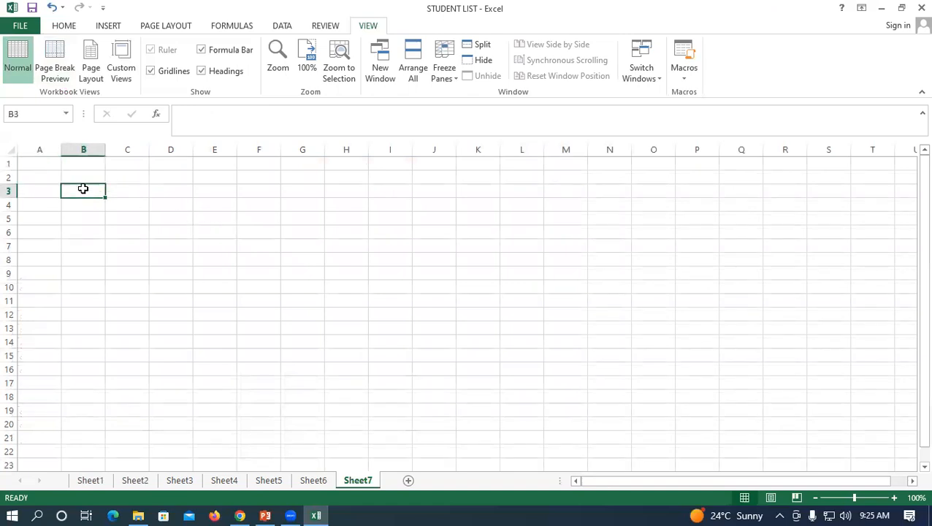
type("sunday")
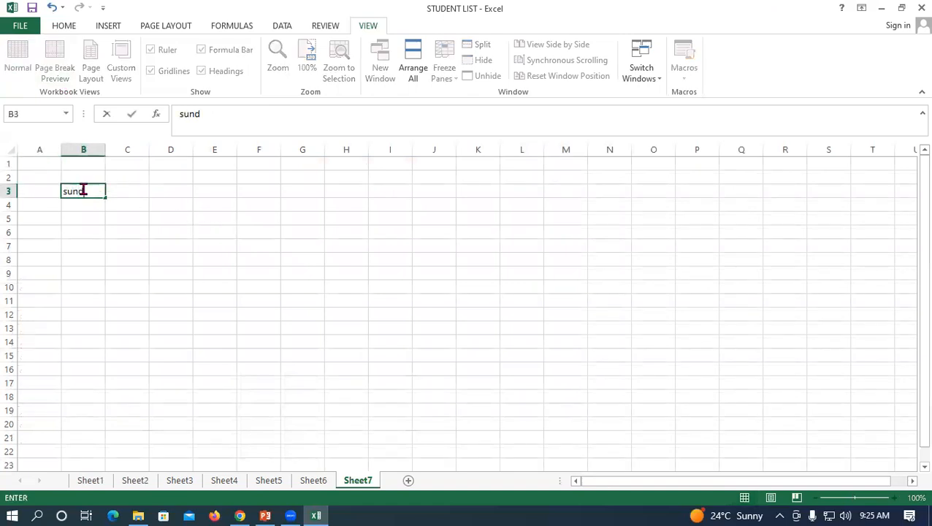
left_click(56, 219)
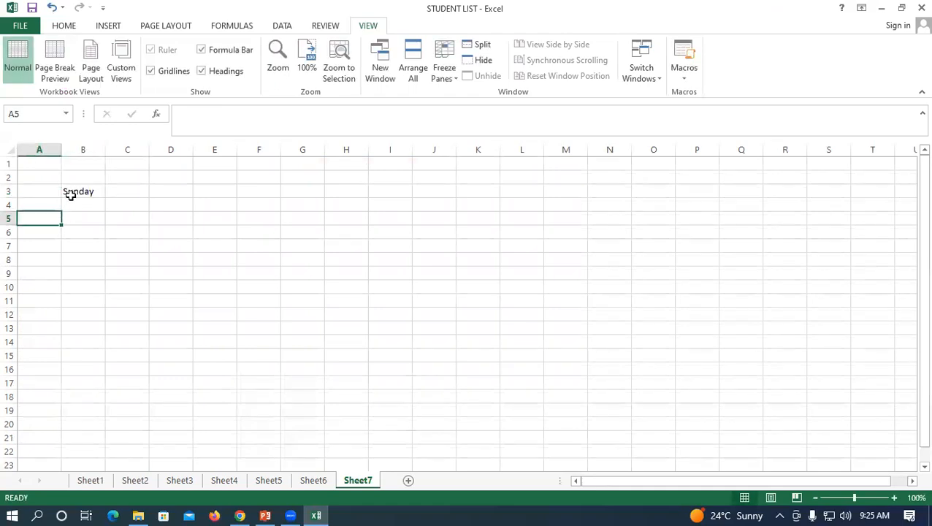
Fill the weekday series from cell B3 across row 3 to P3
left_click(70, 191)
left_click_drag(101, 193, 700, 233)
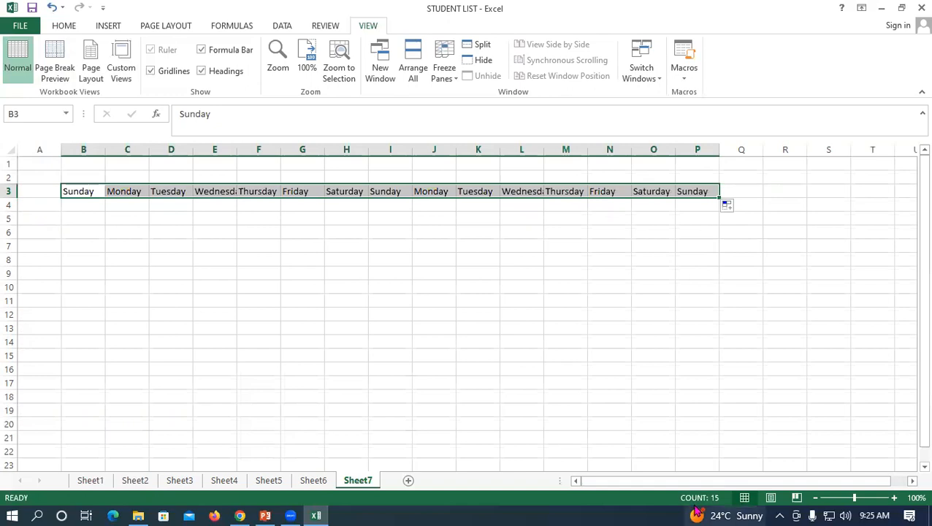
left_click_drag(320, 303, 310, 293)
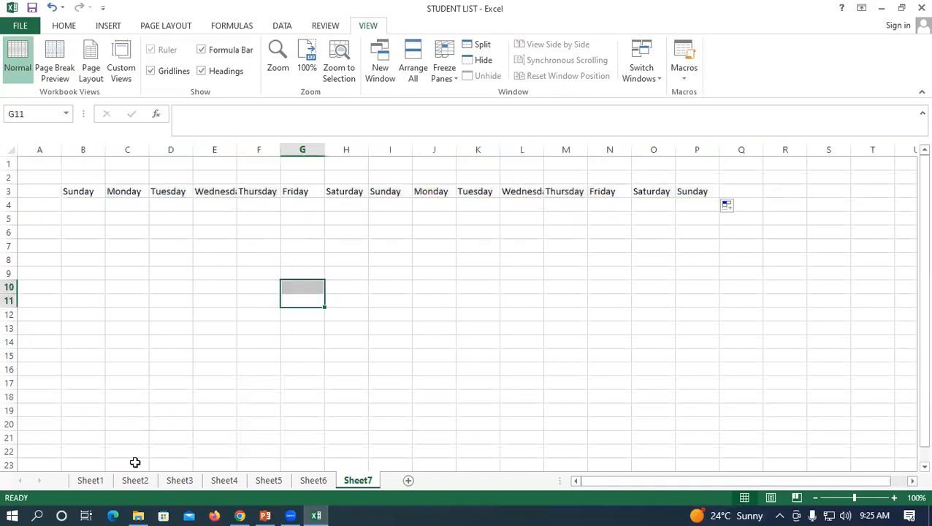
Go to cell B3 on Sheet1 and delete the existing custom views 1 and 5
left_click(95, 482)
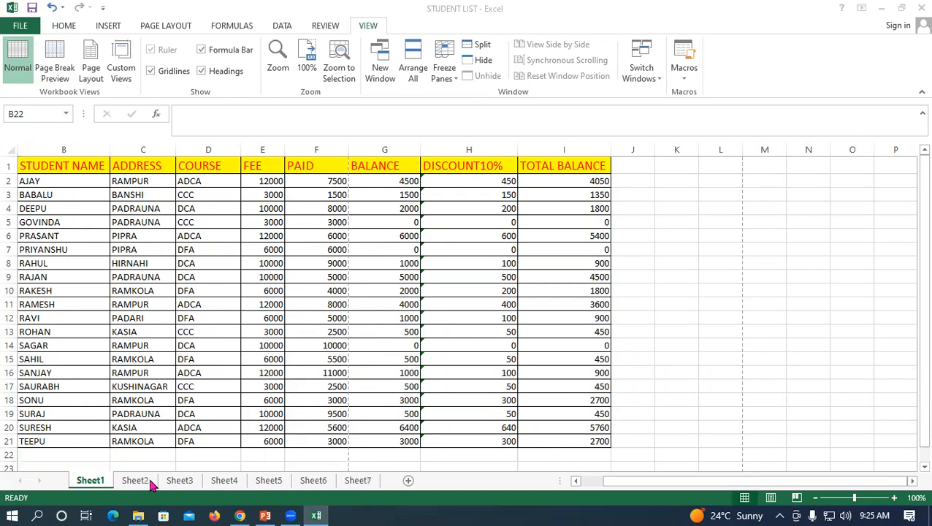
left_click(100, 193)
left_click(121, 65)
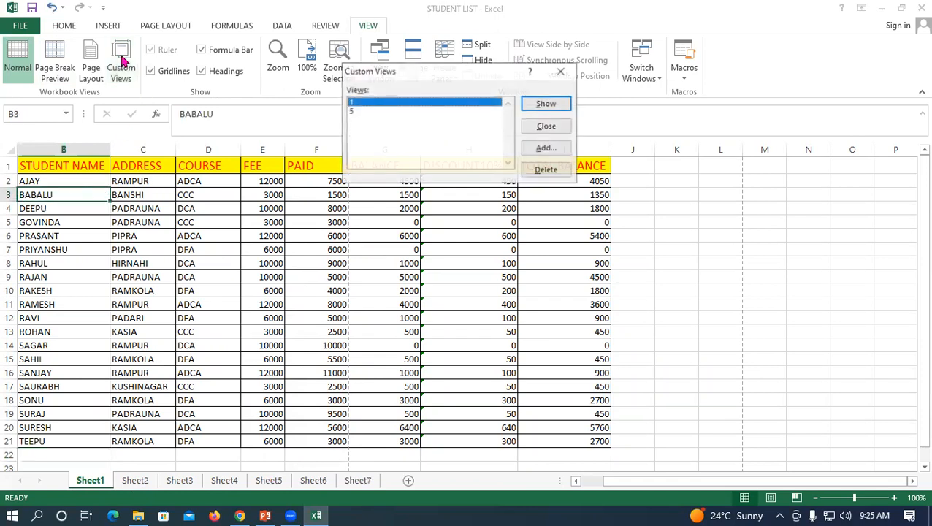
left_click(546, 170)
left_click(447, 296)
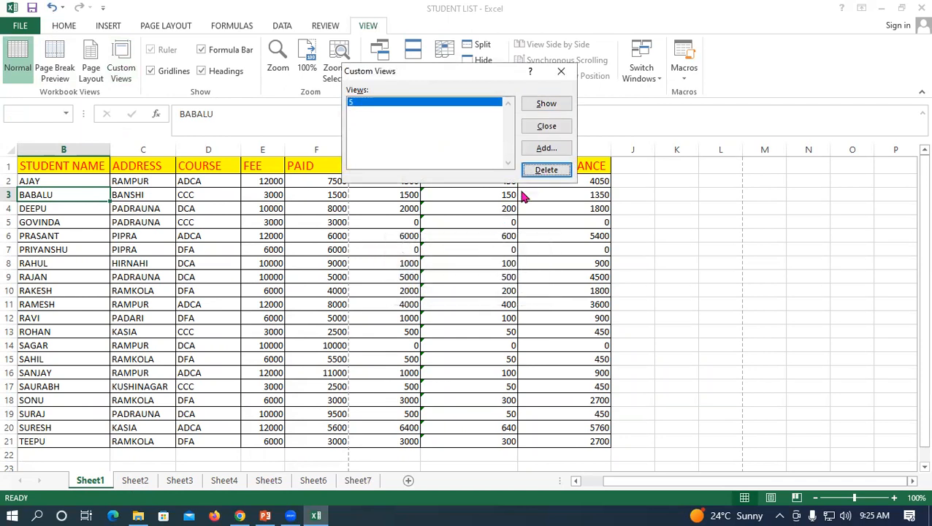
left_click(545, 175)
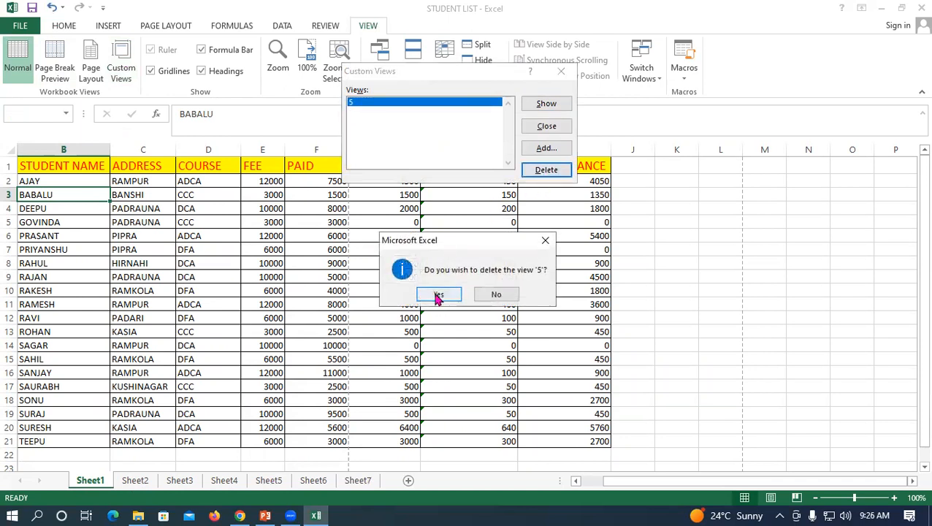
left_click(438, 295)
Add a custom view named s1 for Sheet1, including print settings and hidden rows, columns and filter settings
left_click(541, 149)
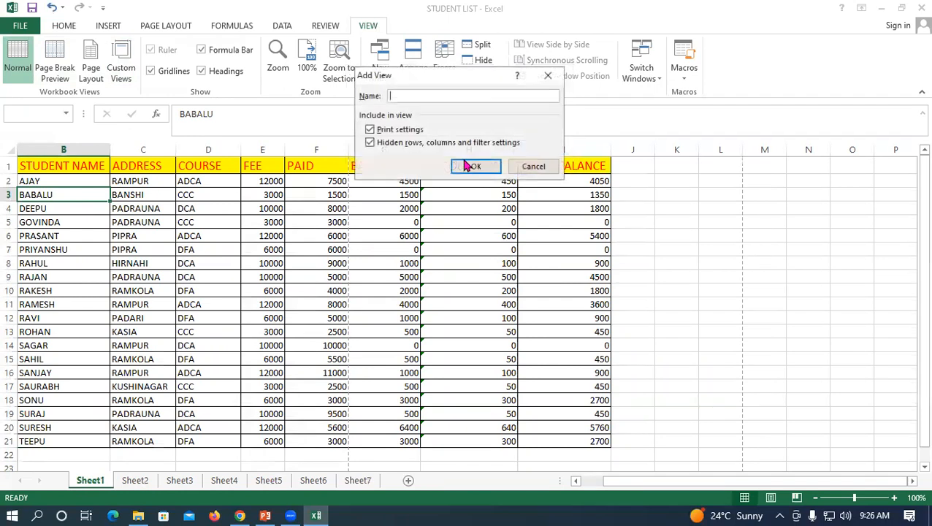
type("s1")
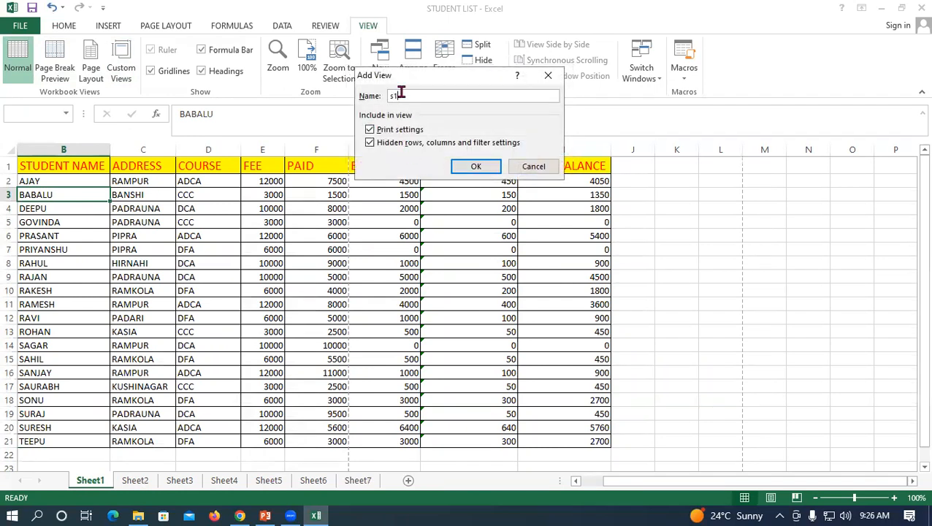
left_click(476, 166)
Select the Sunday cell B3 on Sheet7 and add a custom view named s1 there
left_click(362, 484)
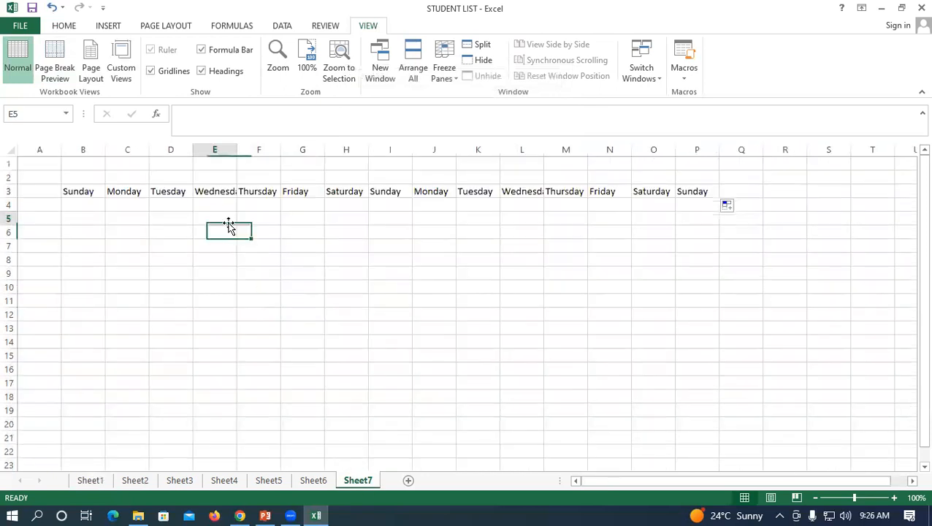
left_click(78, 191)
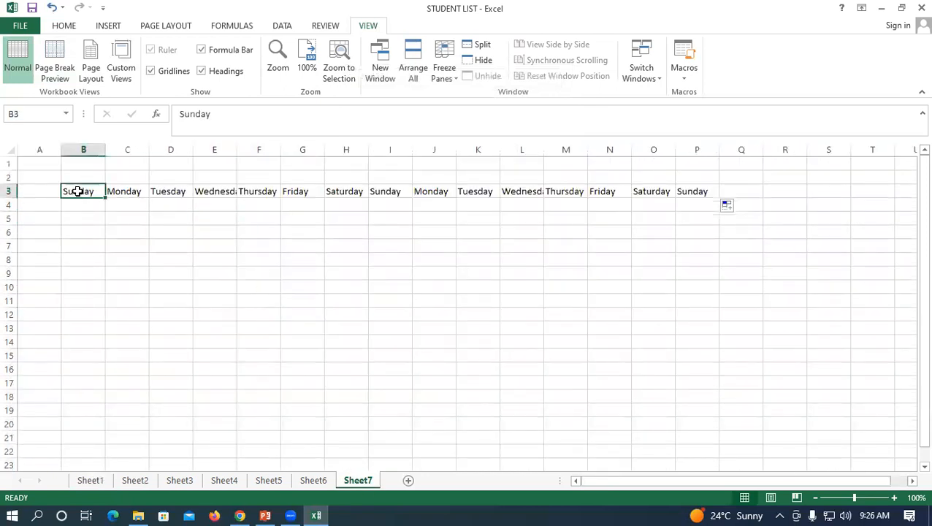
left_click(120, 66)
left_click(526, 149)
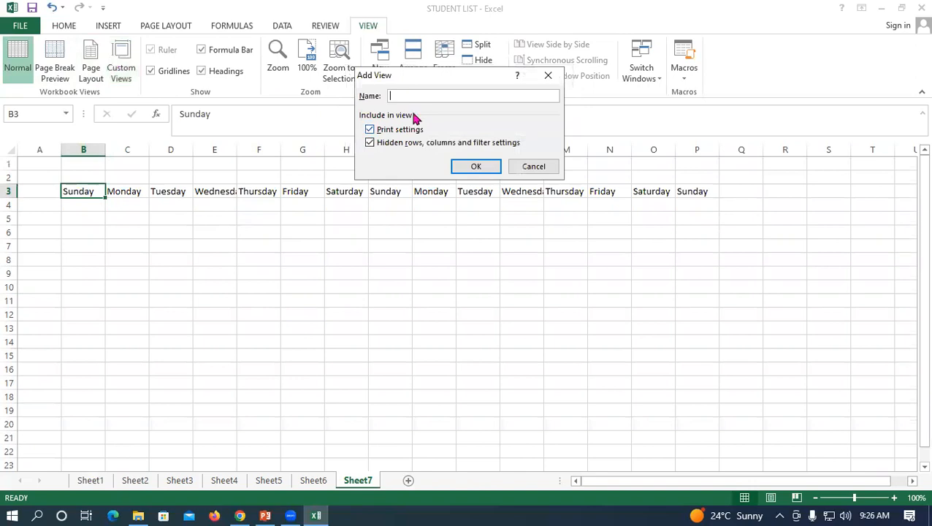
type("s1")
left_click(475, 167)
left_click(364, 301)
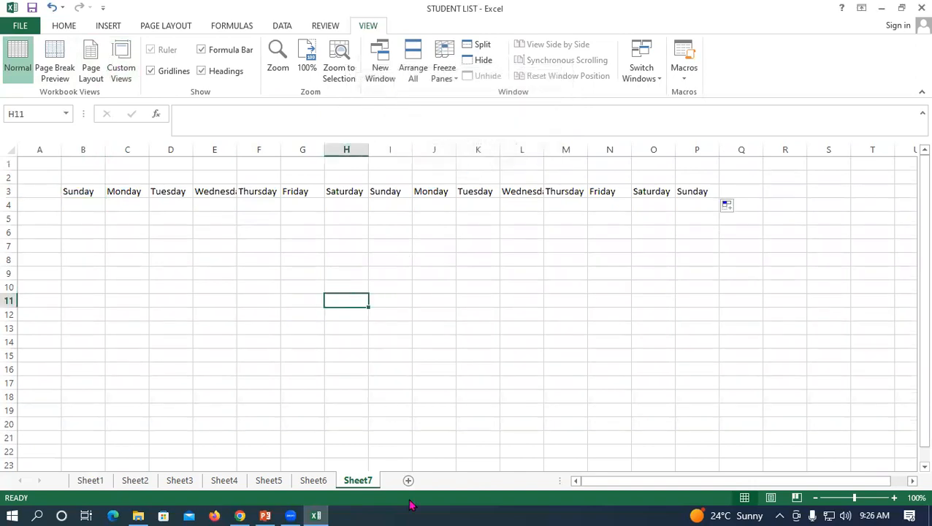
Add three new blank worksheets after Sheet7
left_click(408, 479)
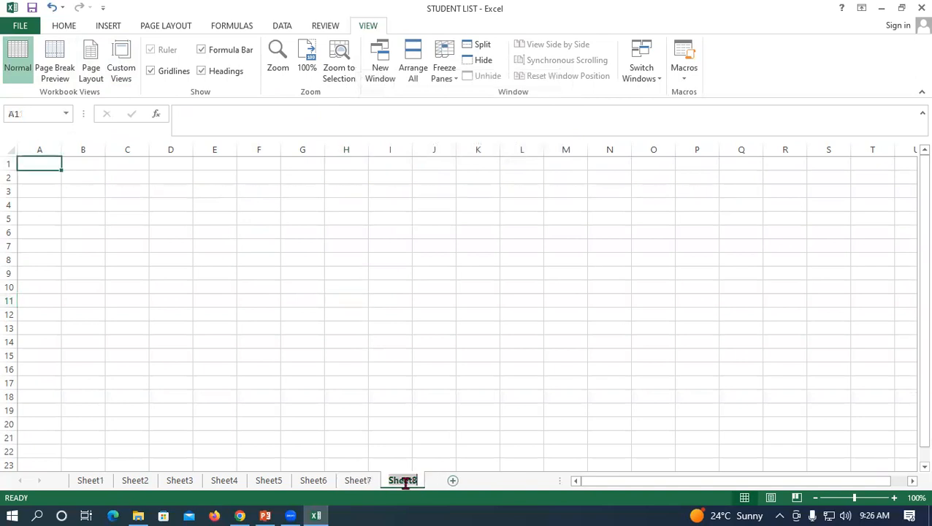
left_click(452, 480)
left_click(496, 479)
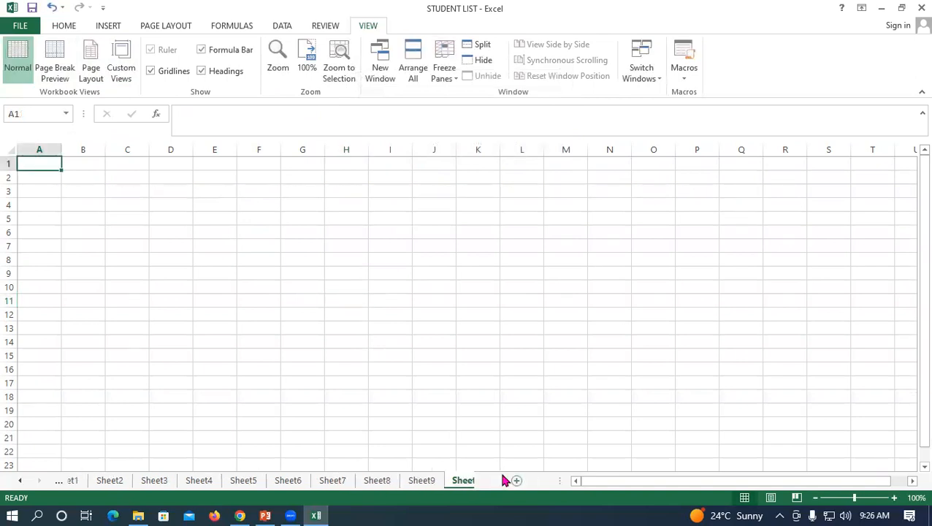
Add seven more blank worksheets after Sheet10, up to Sheet17
left_click(505, 482)
left_click(507, 482)
left_click(514, 481)
left_click(520, 481)
left_click(522, 483)
left_click(525, 482)
left_click(535, 482)
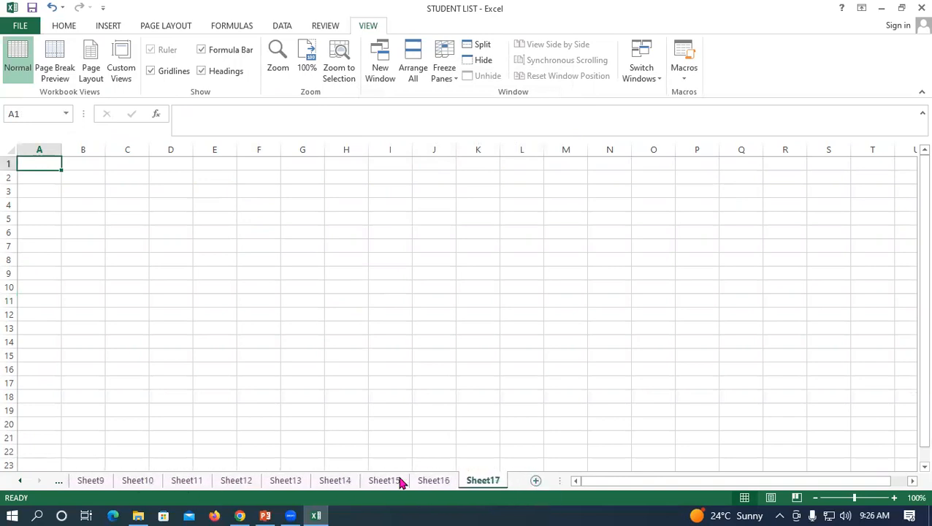
Go back through the worksheets, opening Sheet7 on the way, and return to the student list on Sheet1
left_click(20, 482)
left_click(20, 482)
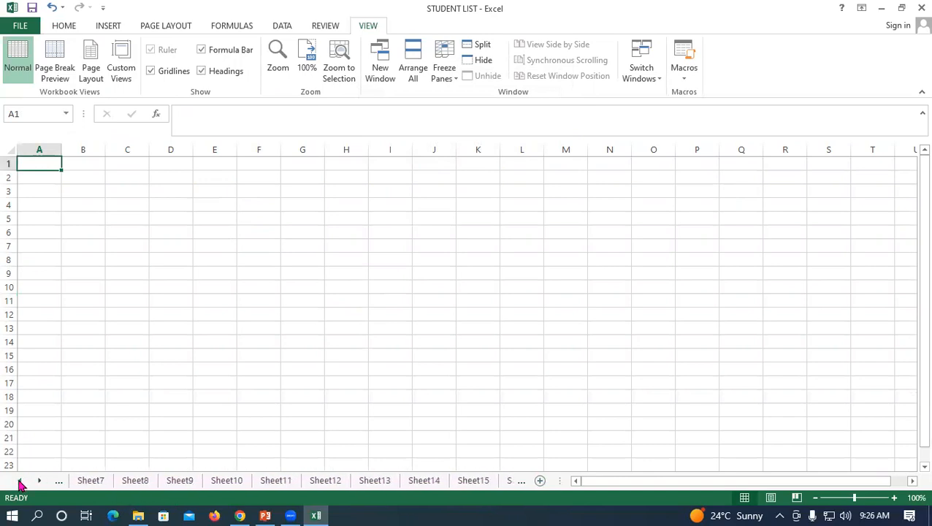
left_click(91, 481)
left_click(20, 481)
left_click(20, 481)
left_click(20, 482)
left_click(20, 482)
left_click(20, 481)
left_click(20, 481)
left_click(101, 482)
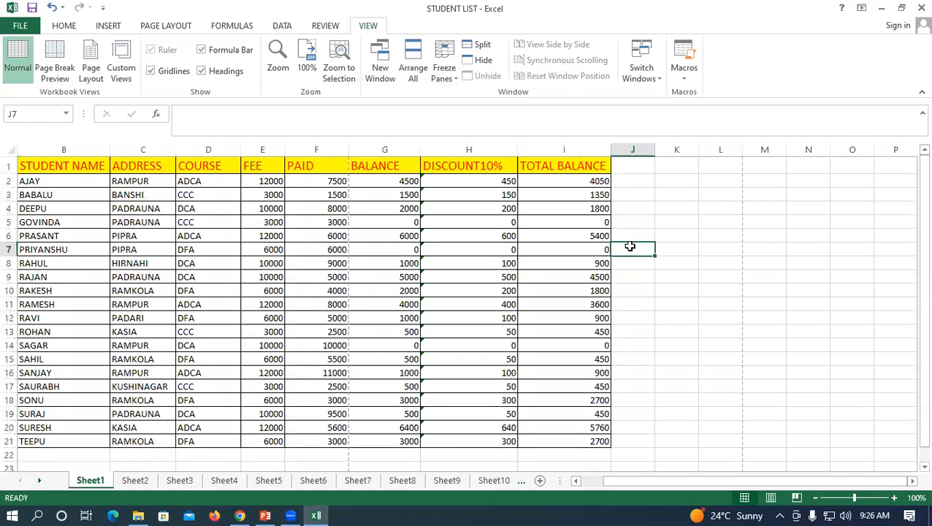
Show the custom view s7 and switch back by showing the custom view s1
left_click(125, 48)
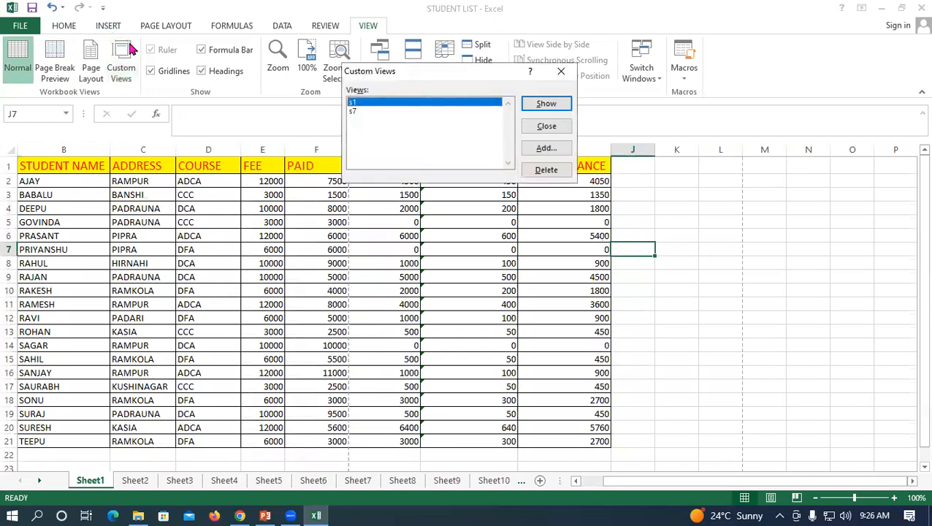
left_click(369, 112)
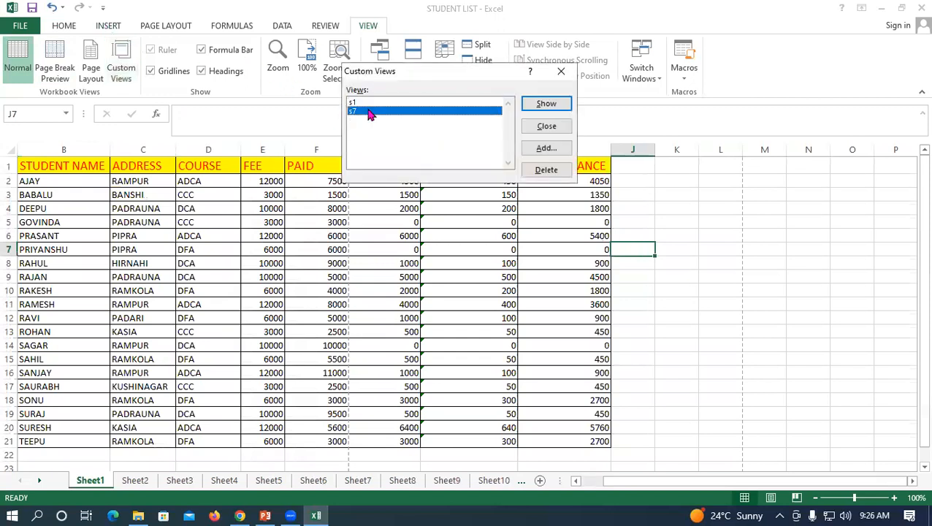
left_click(546, 104)
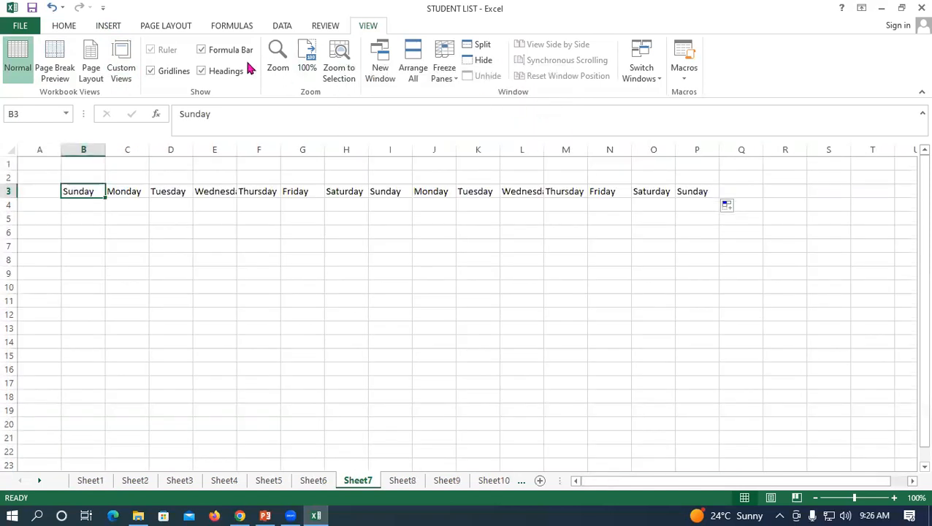
left_click(119, 67)
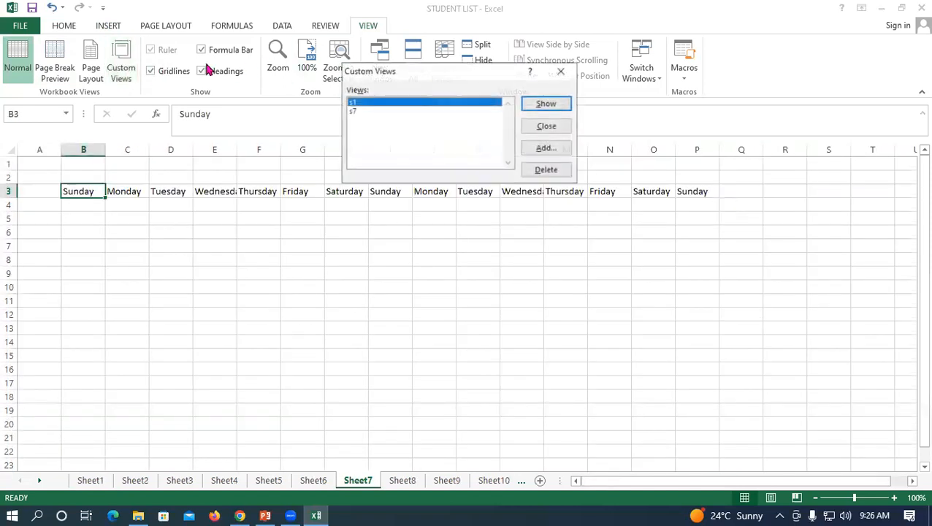
left_click(535, 106)
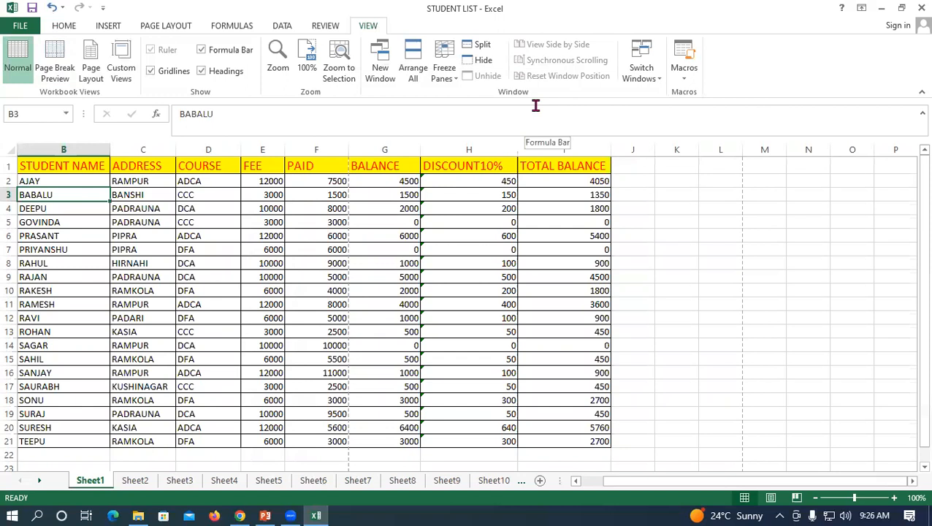
Delete the custom views s1 and s7 and close the Custom Views dialog
left_click(121, 67)
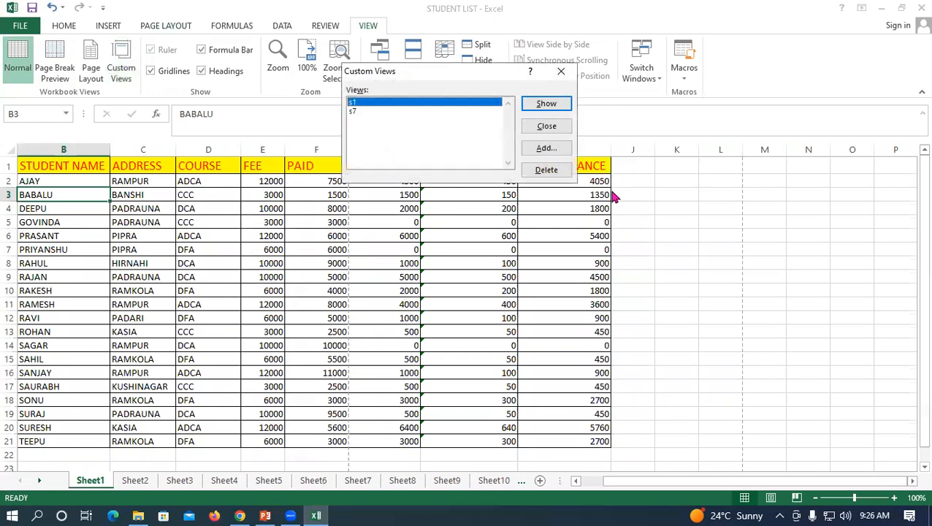
left_click(544, 170)
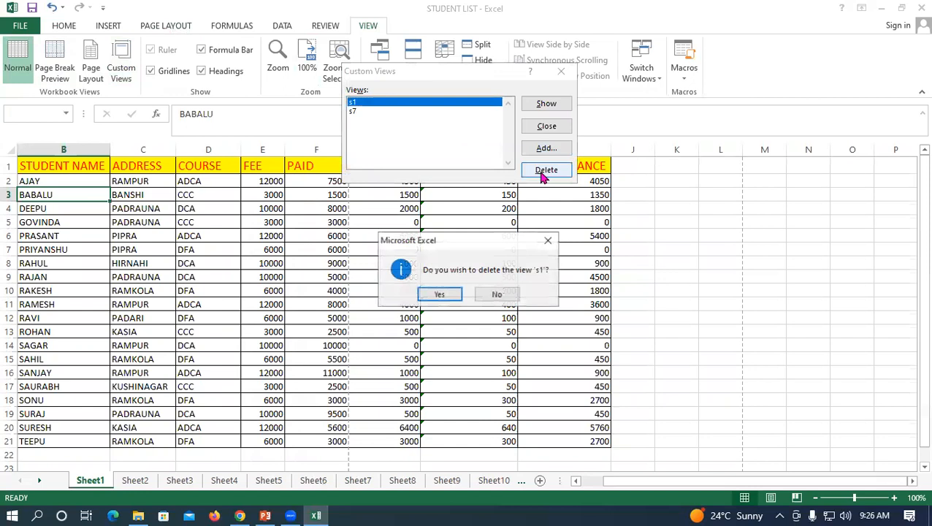
left_click(447, 294)
left_click(546, 170)
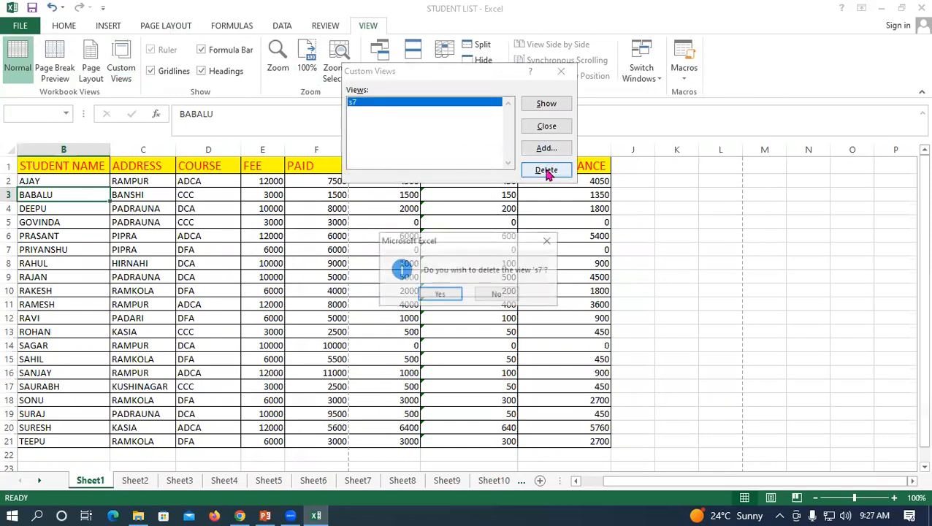
left_click(456, 295)
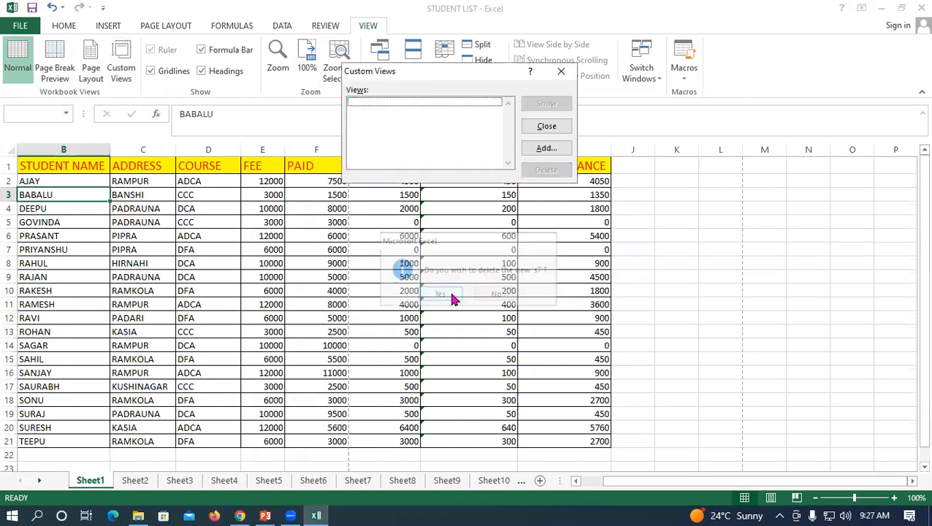
left_click(560, 71)
left_click(752, 235)
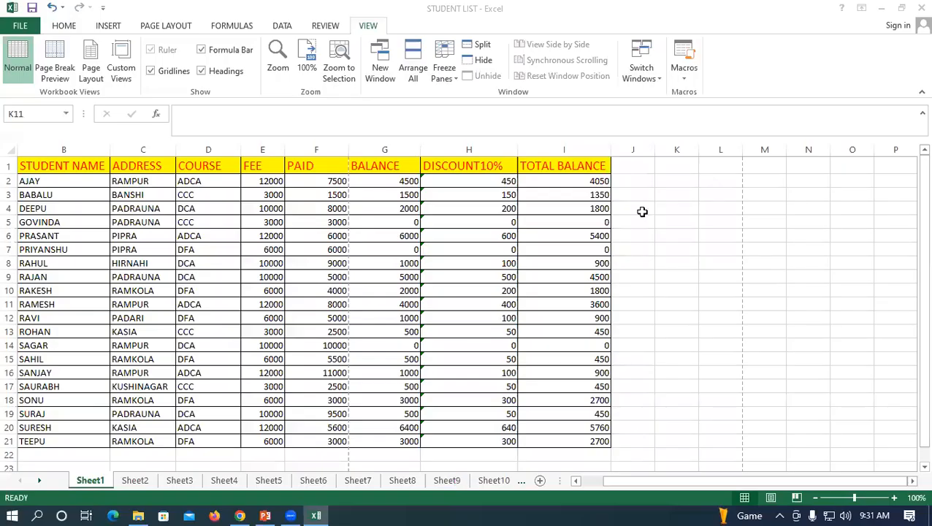
Hide the formula bar above the student list on Sheet1 and show it again
left_click(642, 212)
left_click(661, 301)
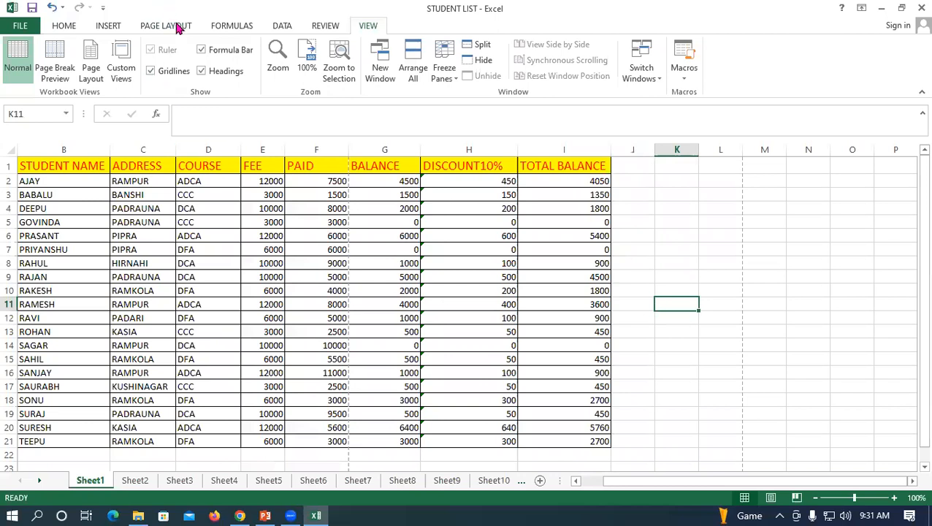
left_click(202, 50)
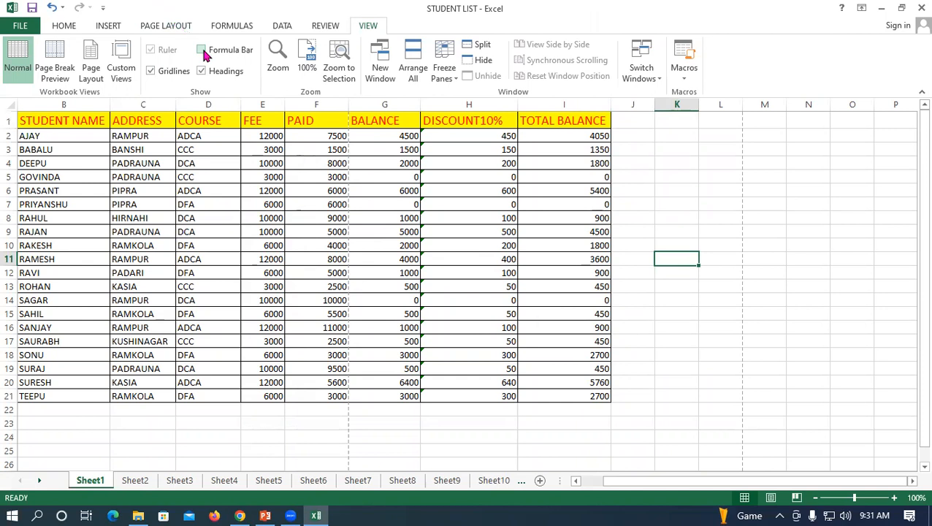
left_click(709, 313)
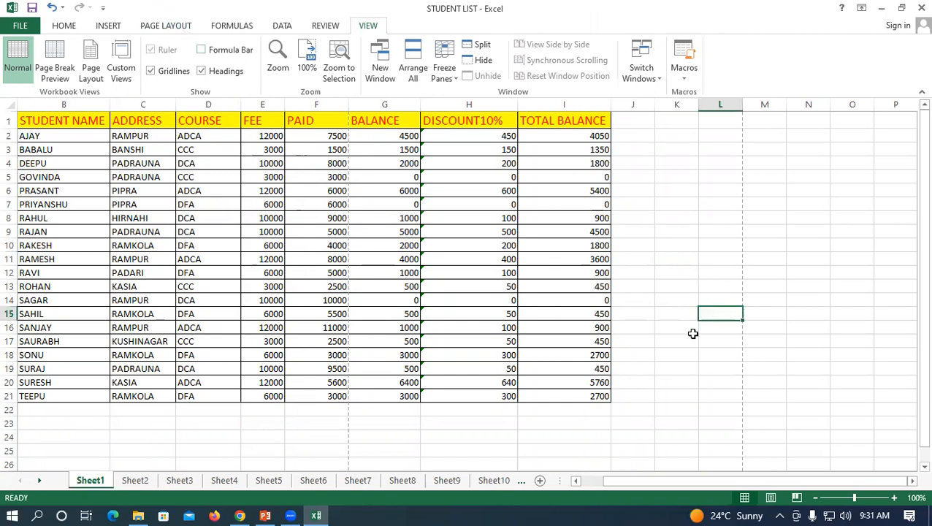
left_click(653, 214)
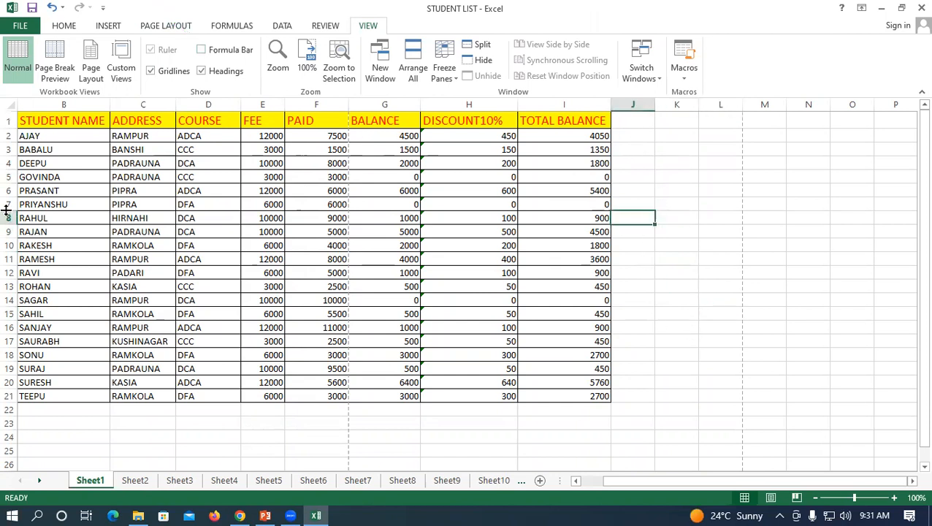
left_click(201, 50)
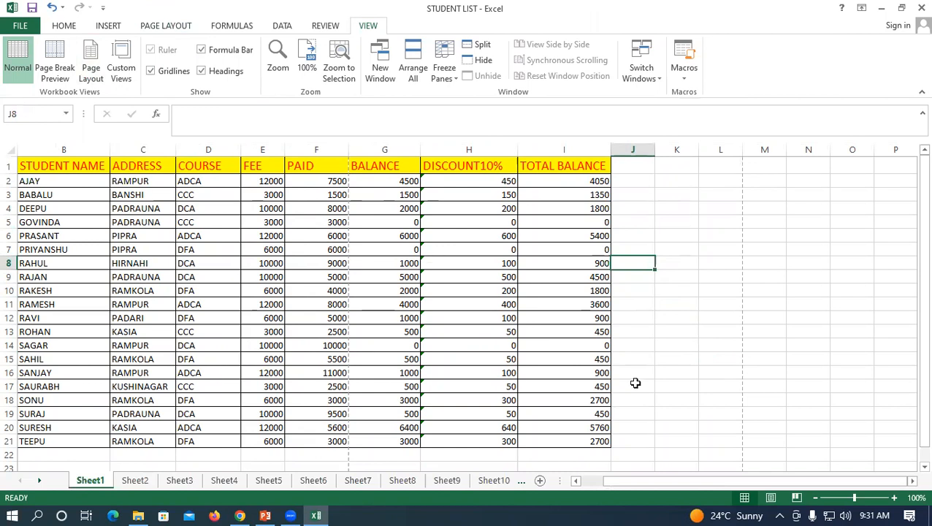
left_click(792, 331)
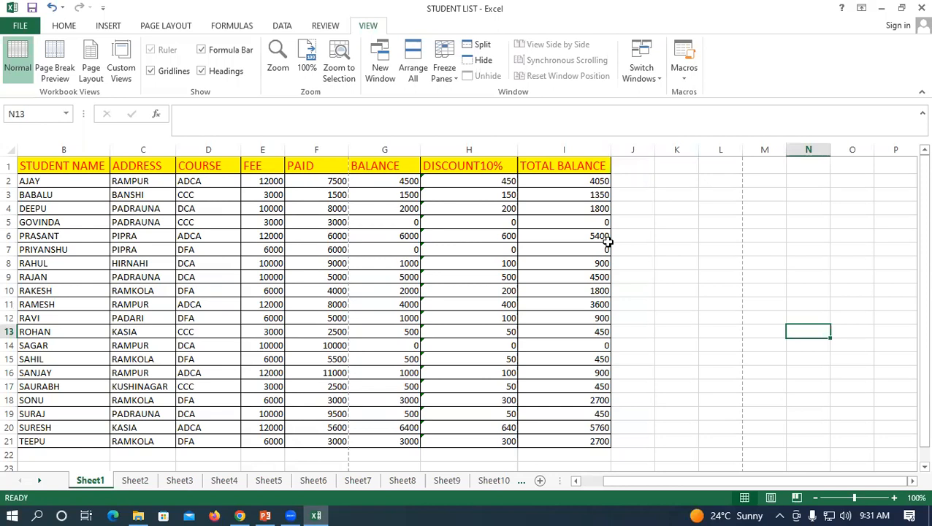
left_click(764, 208)
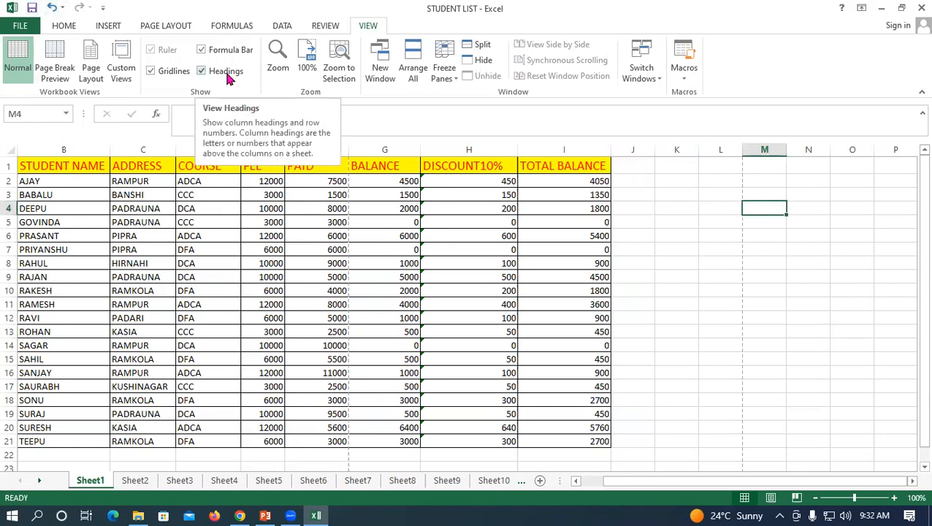
left_click(689, 280)
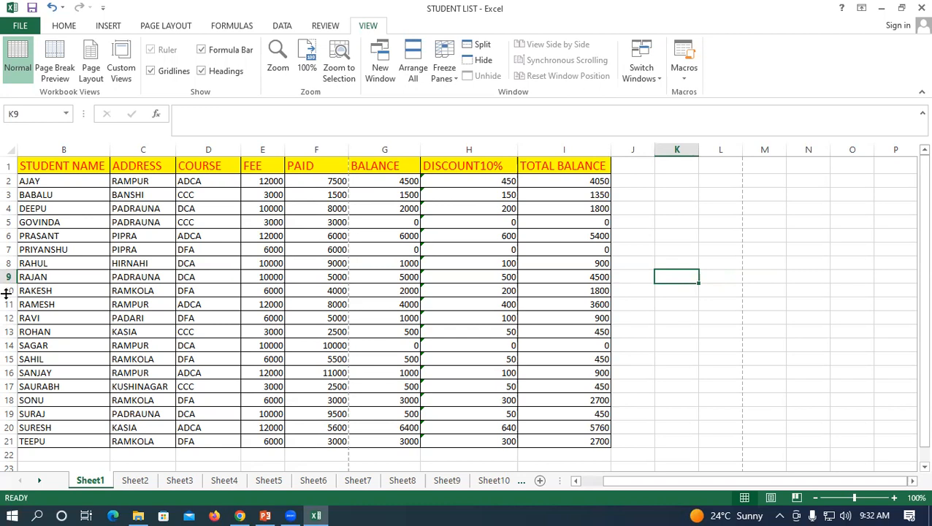
Hide both the formula bar and the row and column headings on Sheet1, and restore them
left_click(201, 49)
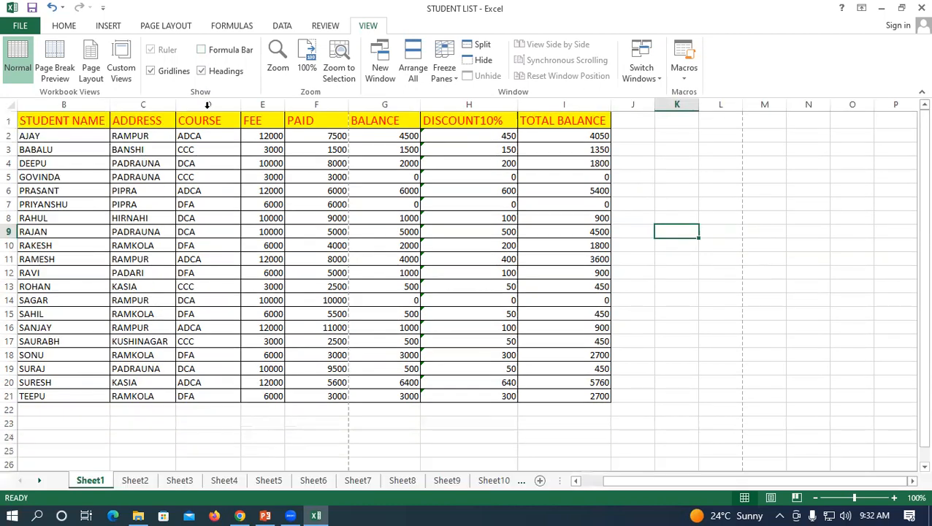
left_click(201, 72)
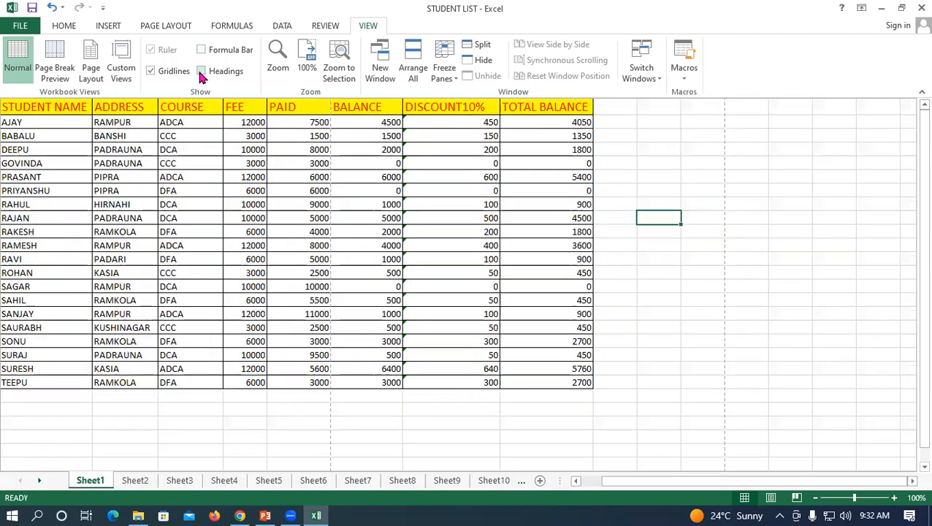
left_click(709, 180)
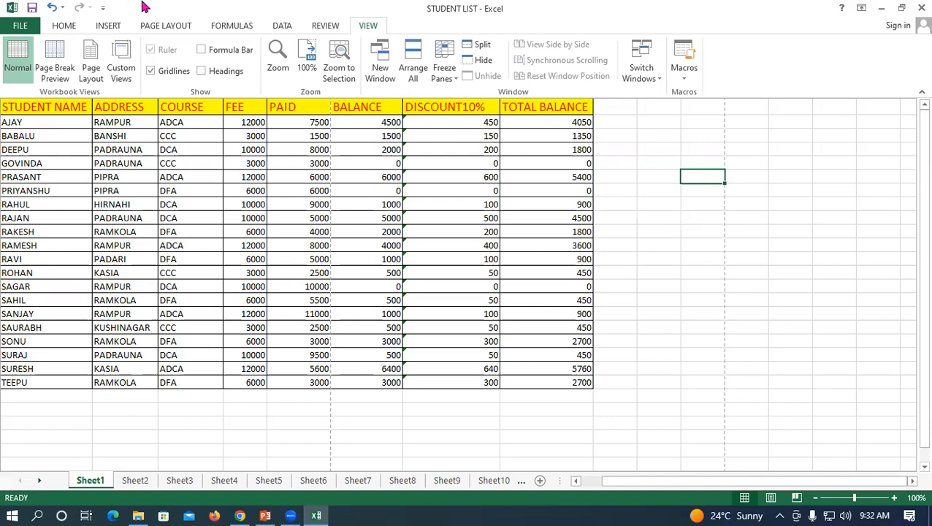
left_click(202, 71)
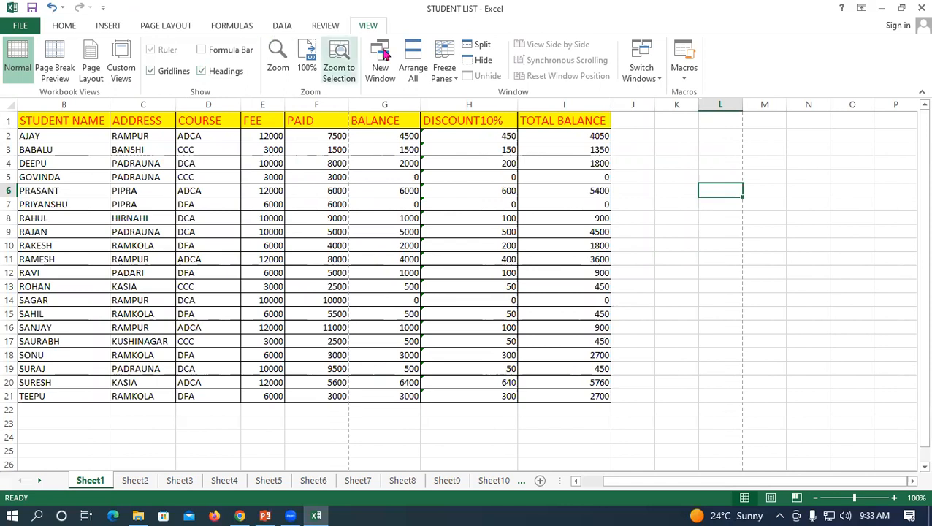
left_click(201, 51)
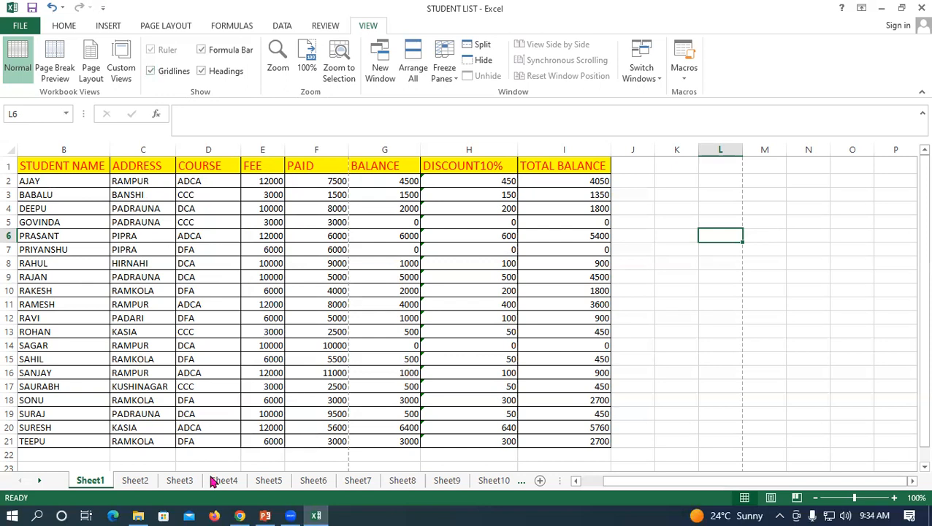
Switch to Sheet2 and hide its gridlines, the formula bar and the row and column headings
left_click(145, 482)
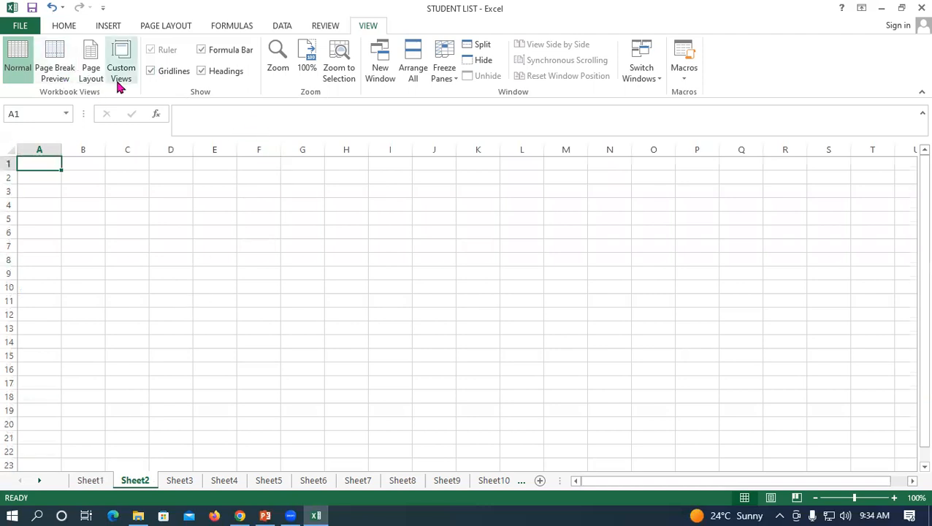
left_click(149, 71)
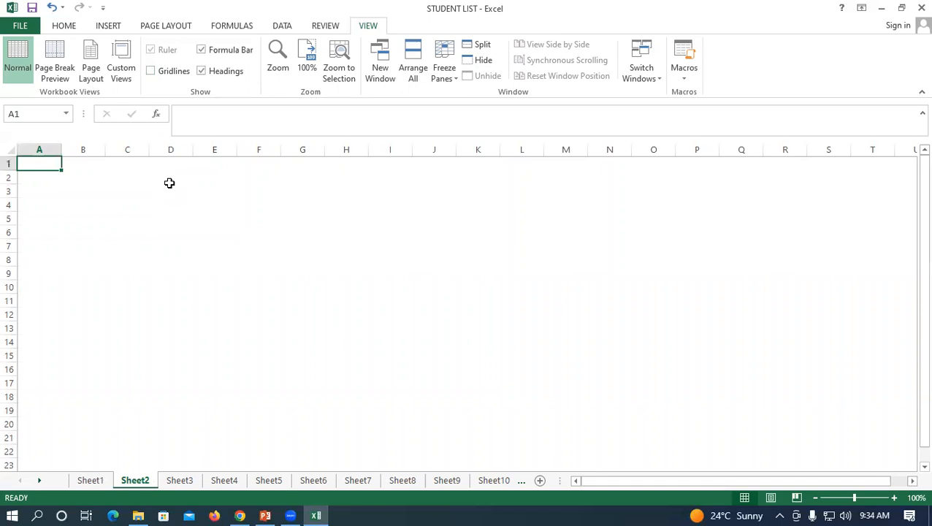
left_click(201, 50)
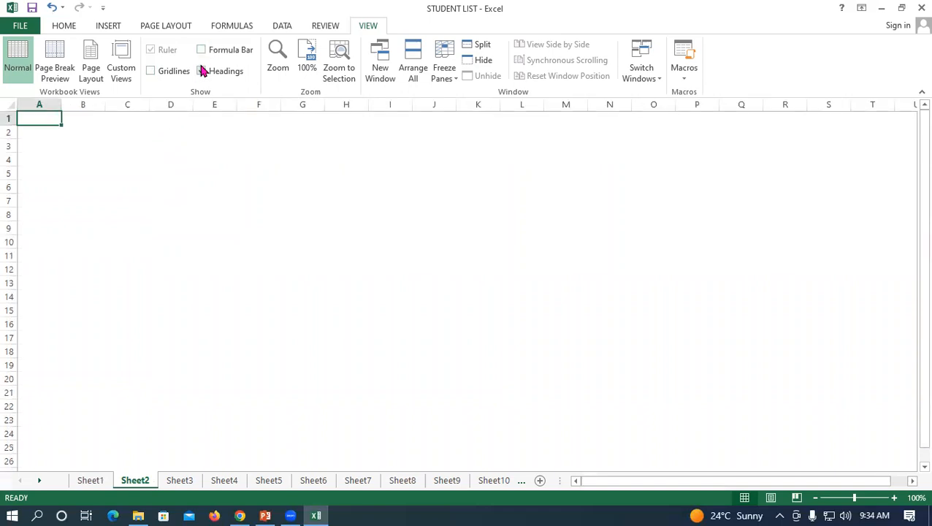
left_click(202, 70)
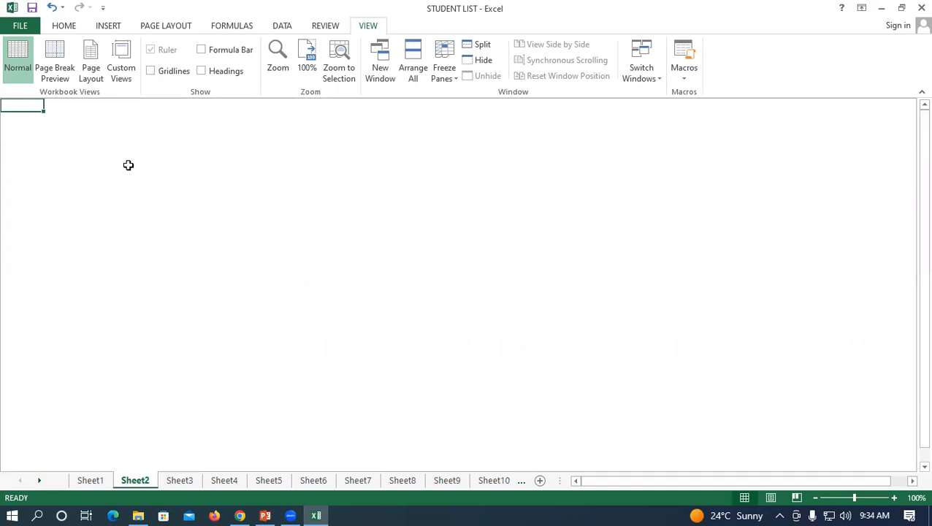
Apply all borders to the cell range B4:O20 on Sheet2, a block of 14 columns by 17 rows
mouse_move(67, 149)
left_mouse_down()
mouse_move(322, 290)
mouse_move(647, 362)
left_mouse_up()
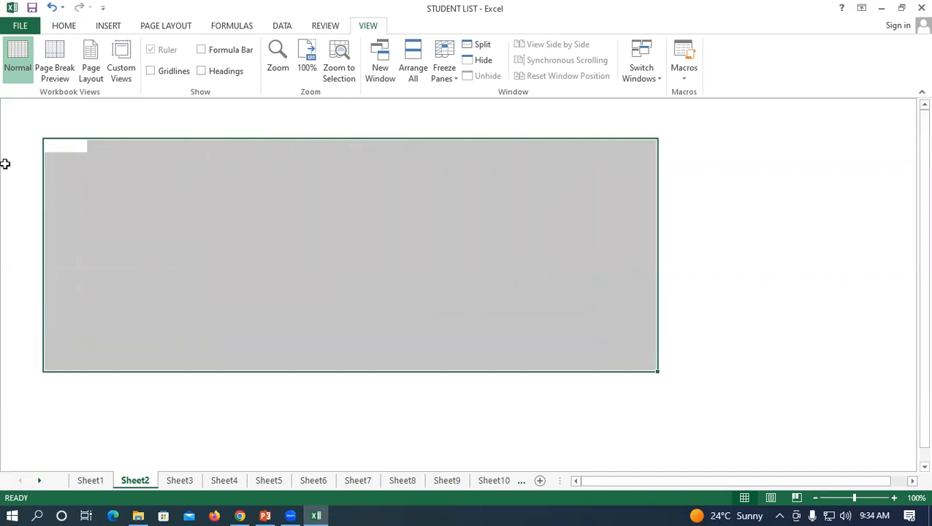
left_click(63, 27)
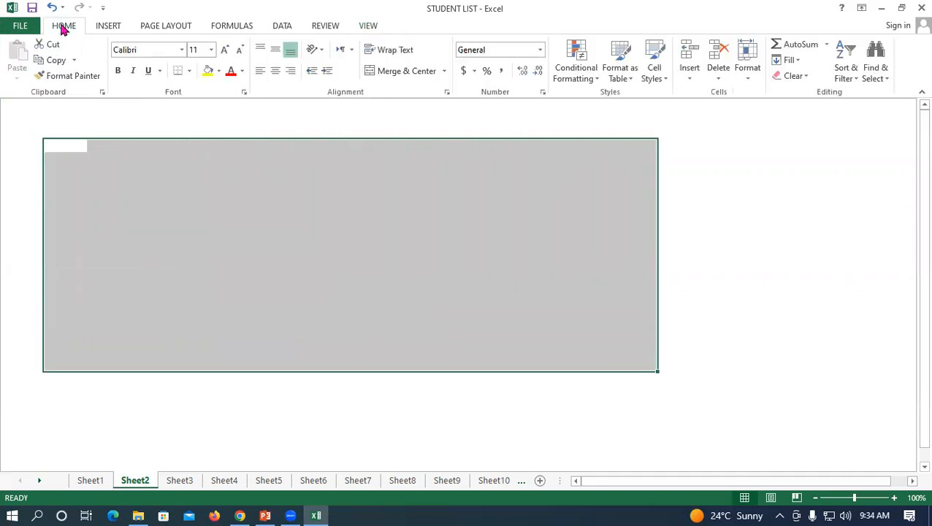
left_click(190, 73)
left_click(177, 186)
left_click_drag(196, 199, 387, 273)
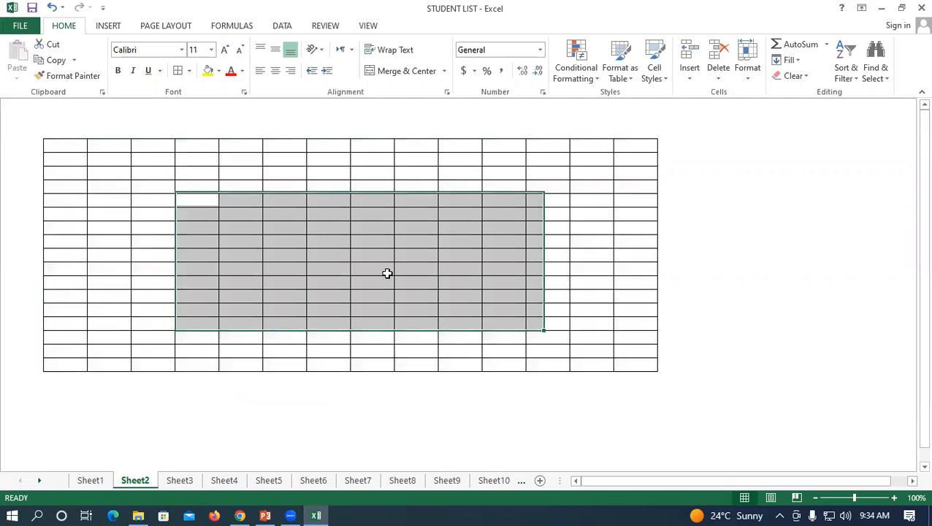
left_click(387, 273)
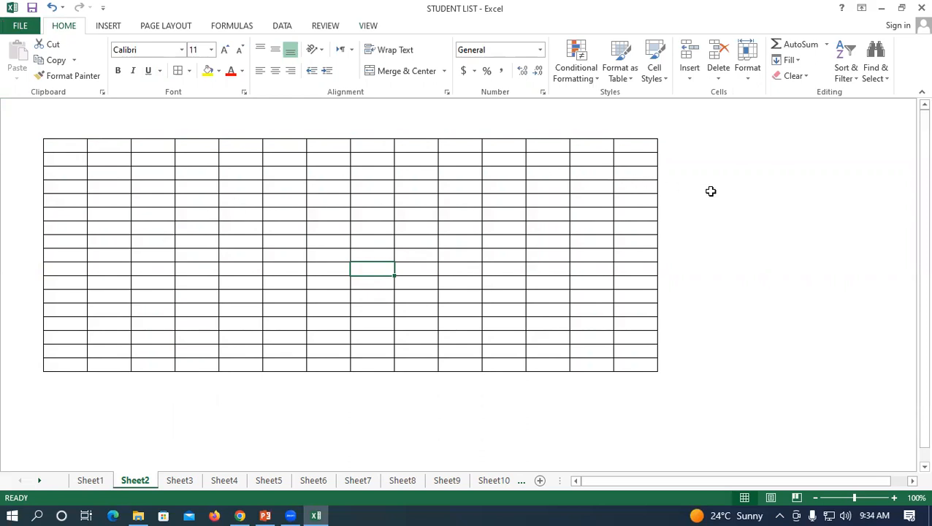
Turn the gridlines of Sheet2 back on
left_click(370, 31)
left_click(150, 70)
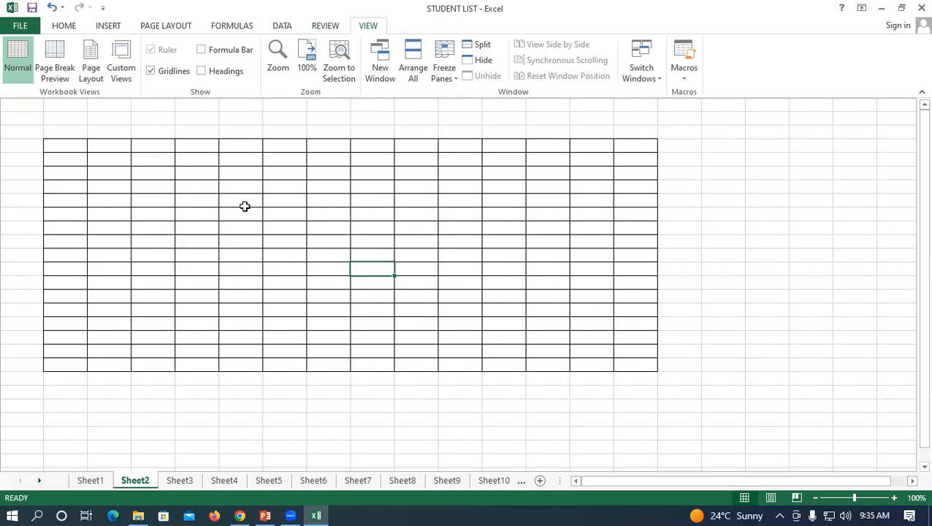
Turn the row and column headings and the formula bar back on in Sheet2, and return to Sheet1
left_click(200, 70)
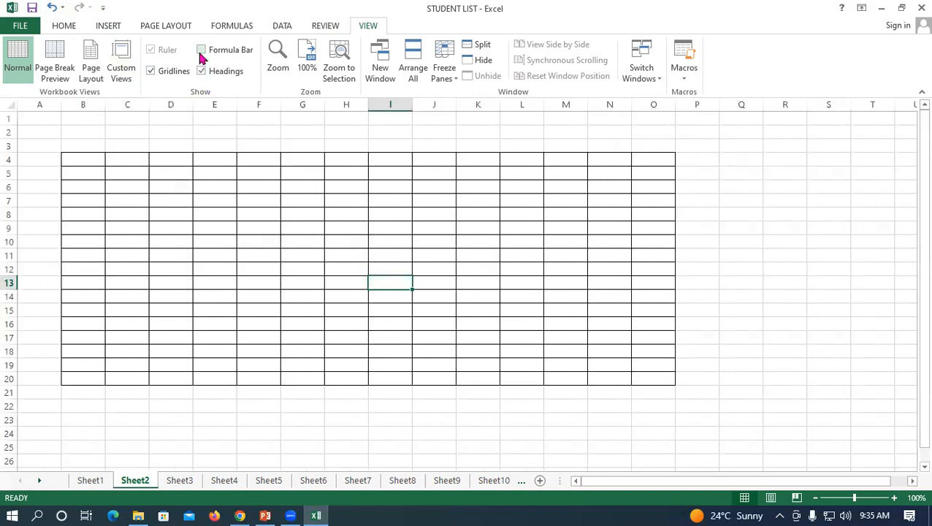
left_click(201, 50)
left_click(437, 218)
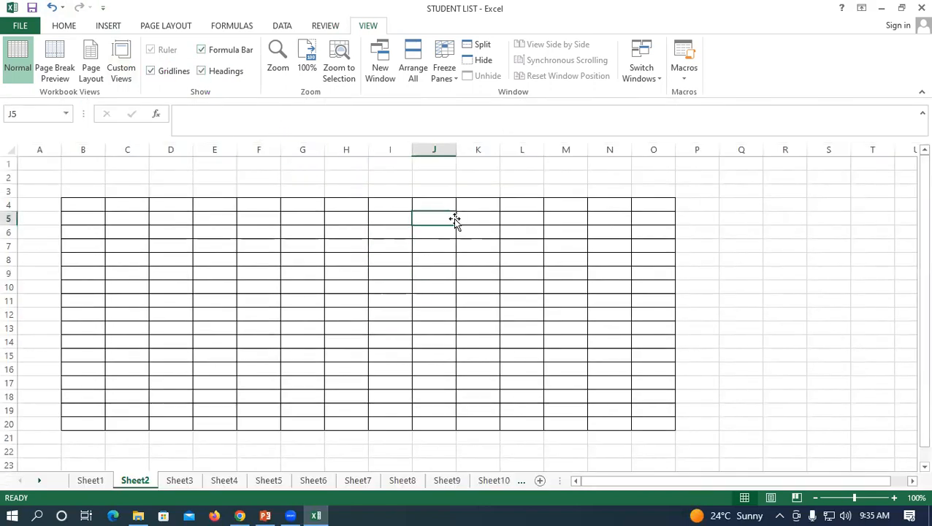
left_click(91, 480)
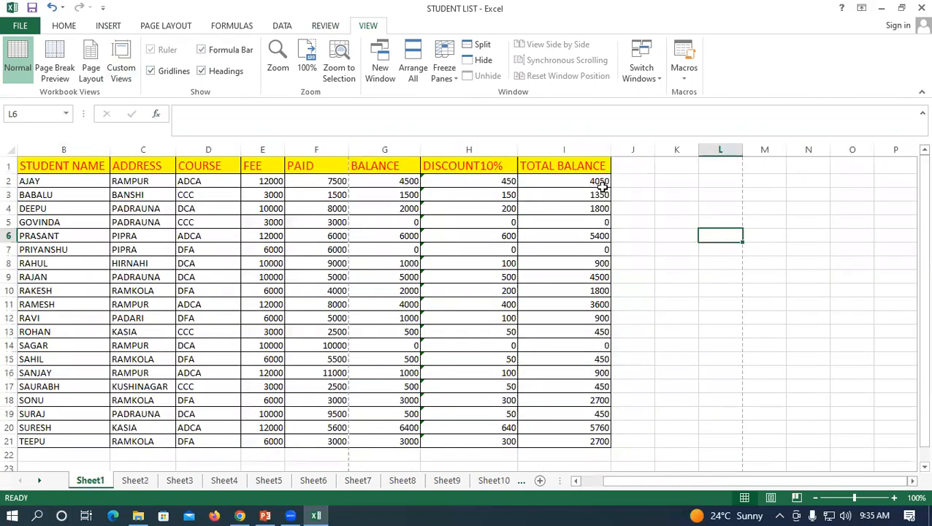
left_click(734, 205)
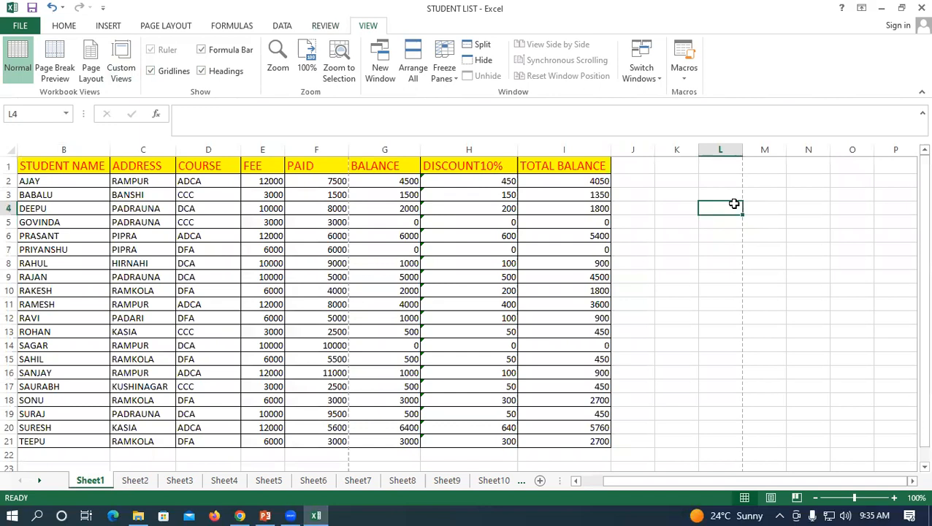
left_click(736, 261)
left_click(688, 208)
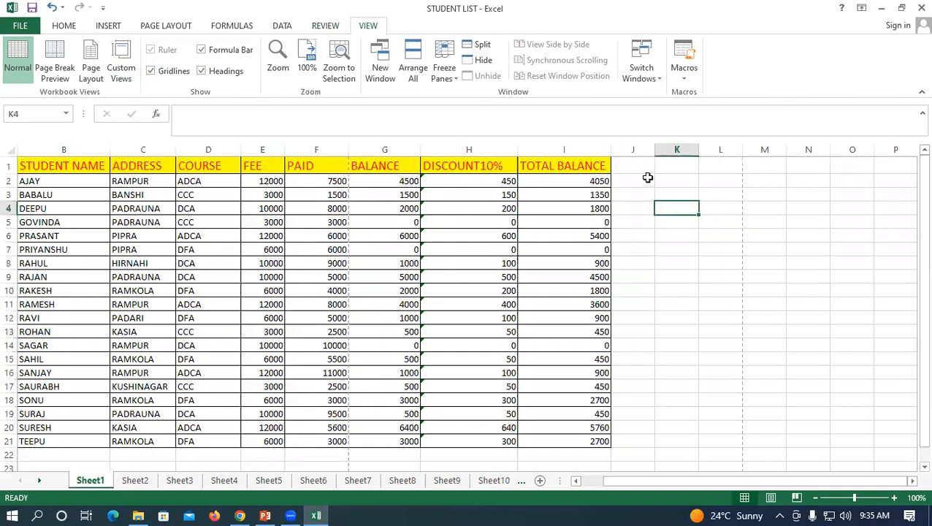
left_click(644, 169)
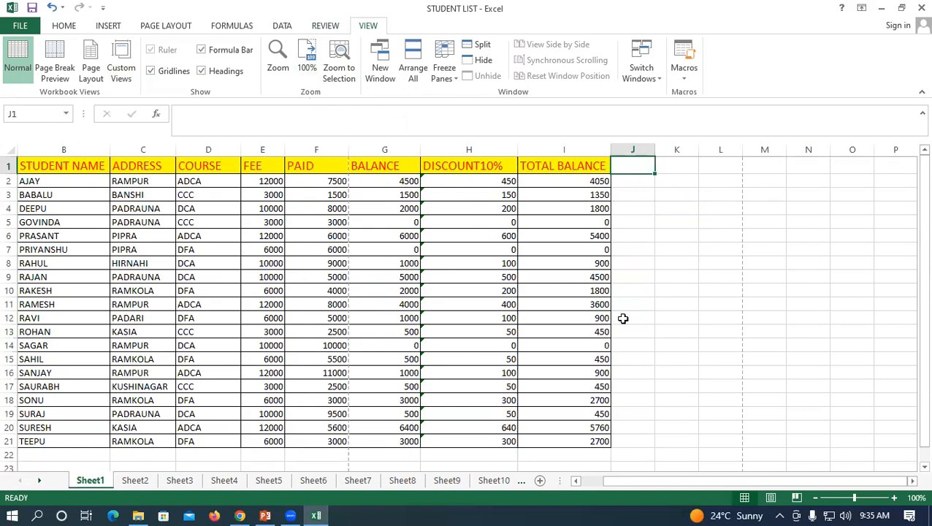
left_click(690, 306)
left_click(707, 400)
left_click(677, 345)
left_click(676, 290)
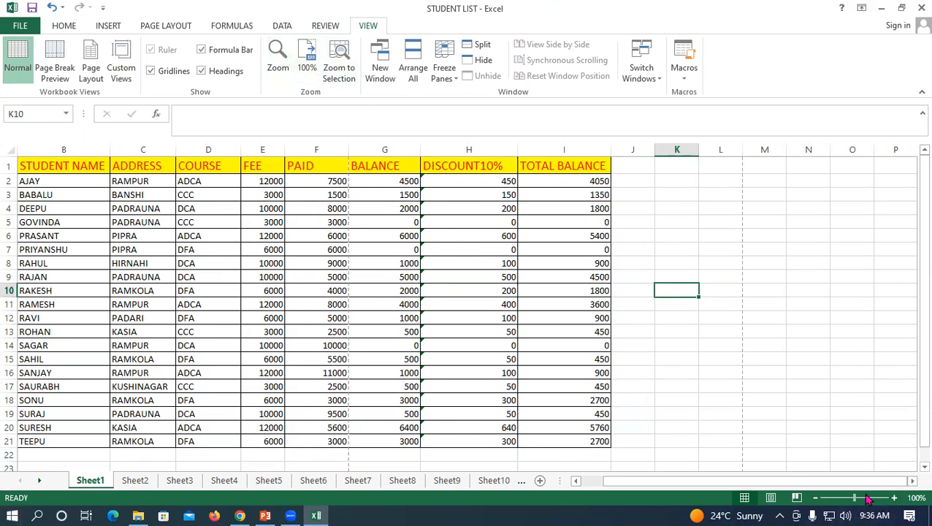
Try to set a custom zoom magnification of 500% for Sheet1
left_click(278, 59)
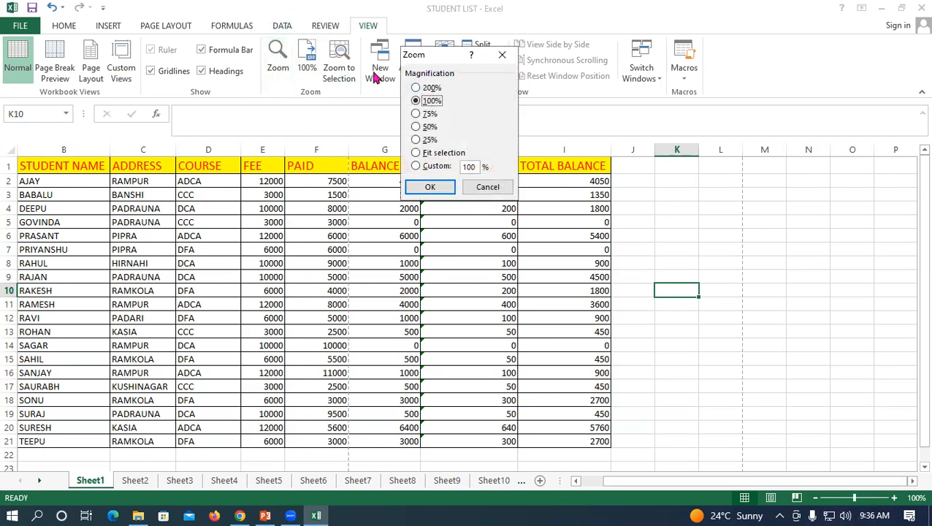
left_click_drag(418, 60, 252, 83)
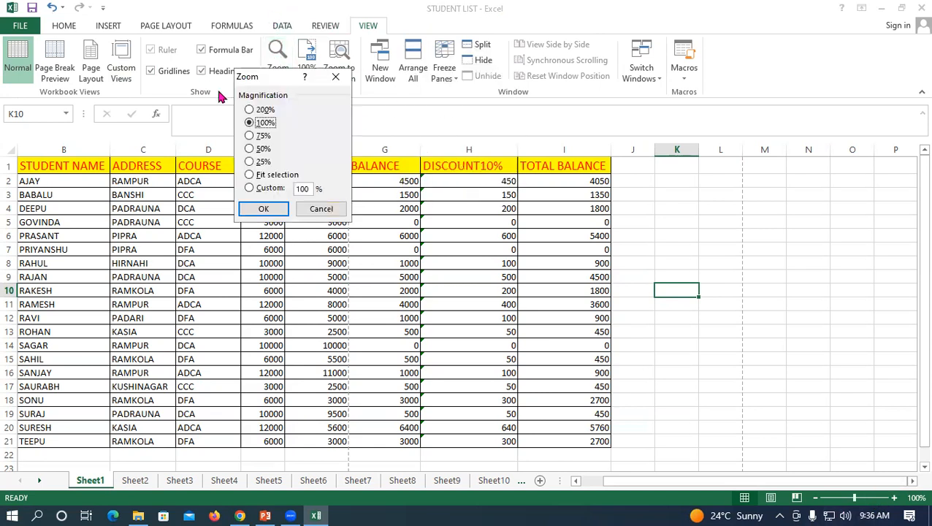
left_click(250, 109)
left_click(251, 122)
left_click_drag(310, 188, 279, 188)
type("500")
key("Return")
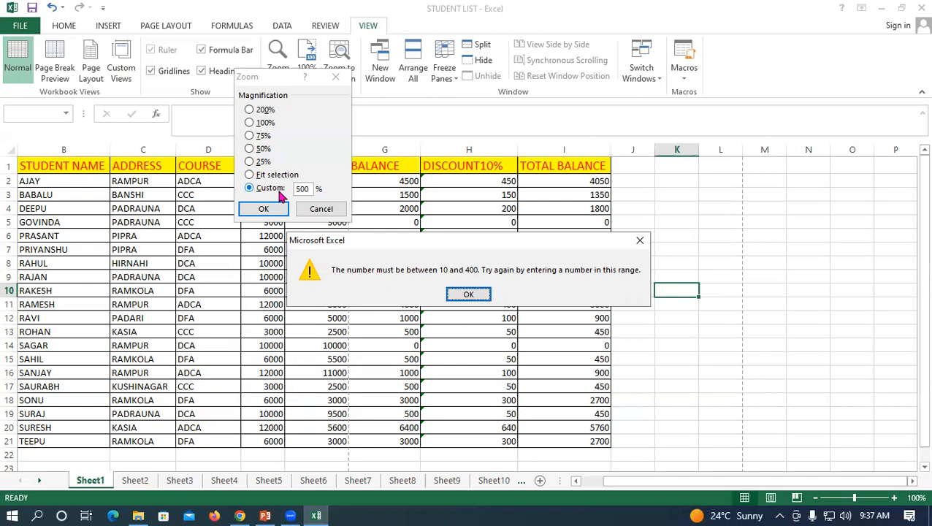
left_click(460, 295)
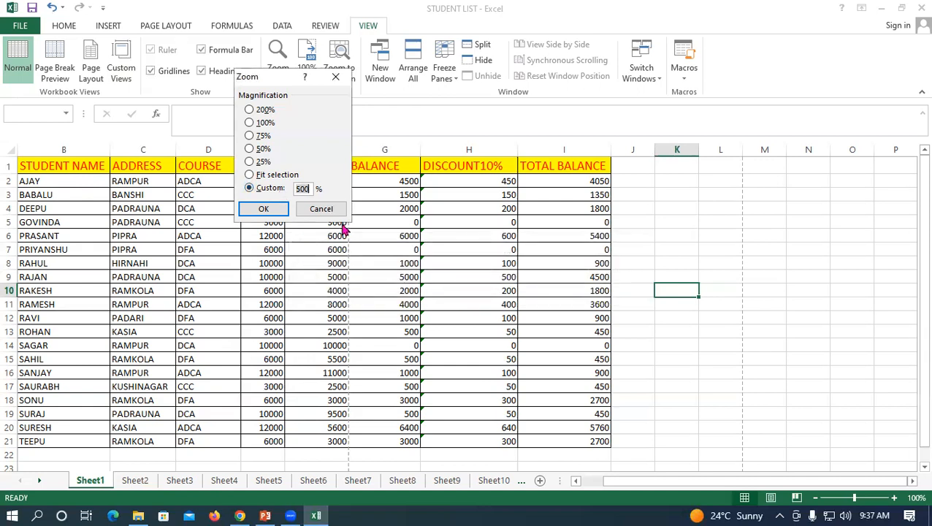
left_click(321, 209)
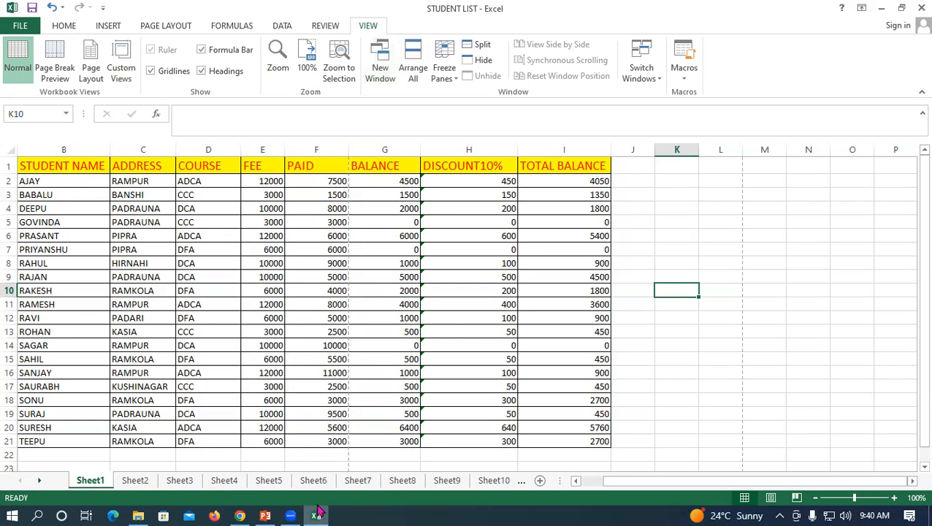
Create a new blank workbook and switch back to the STUDENT LIST workbook
left_click(357, 276)
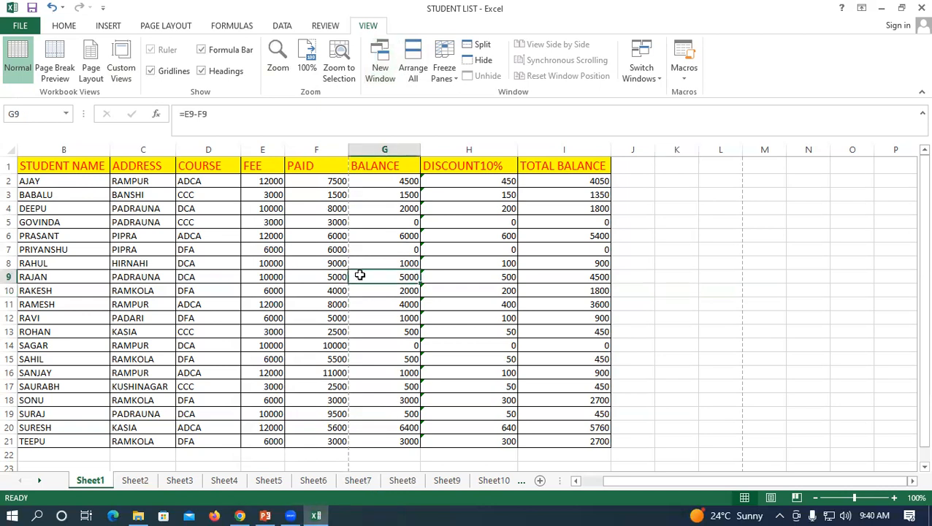
left_click(691, 192)
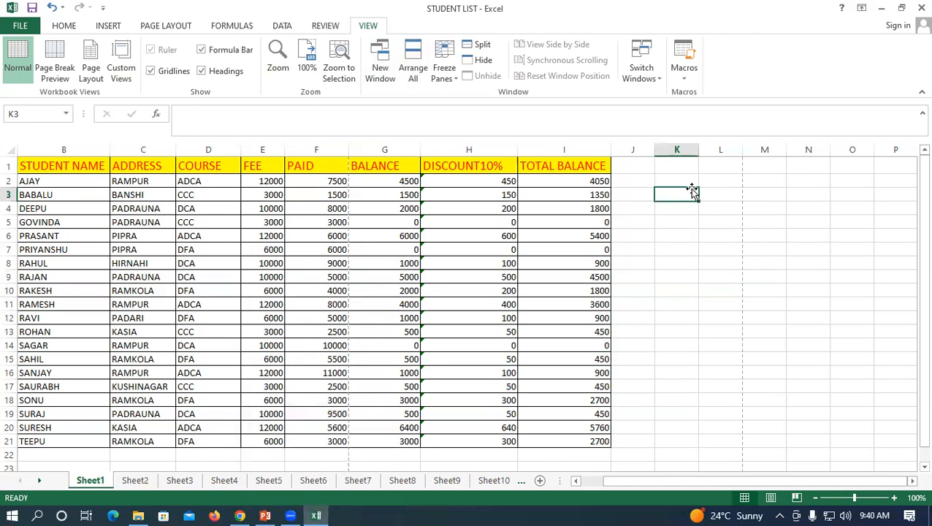
key("ctrl+n")
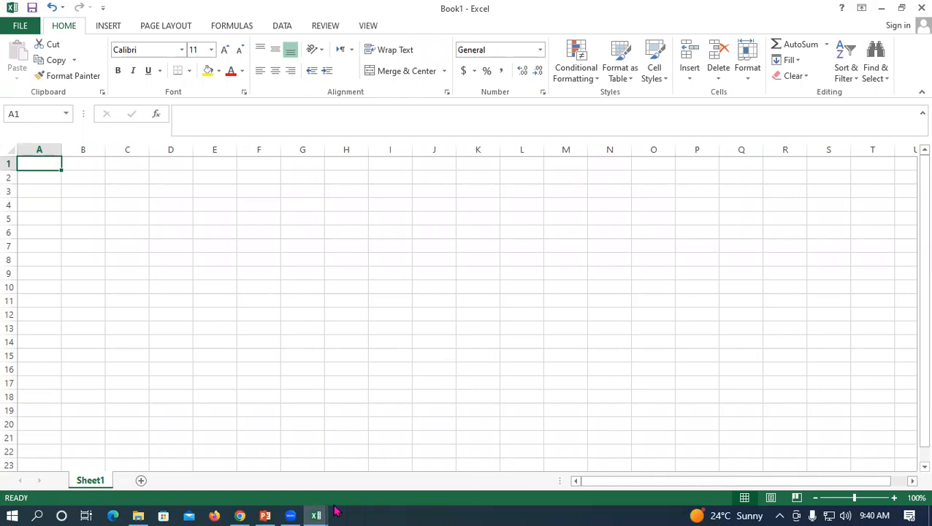
left_click(309, 511)
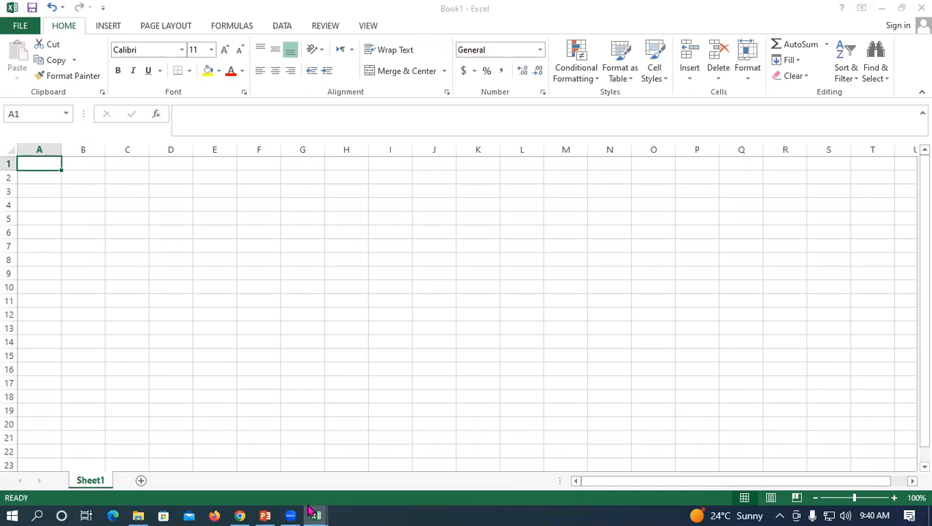
left_click(296, 457)
left_click(644, 177)
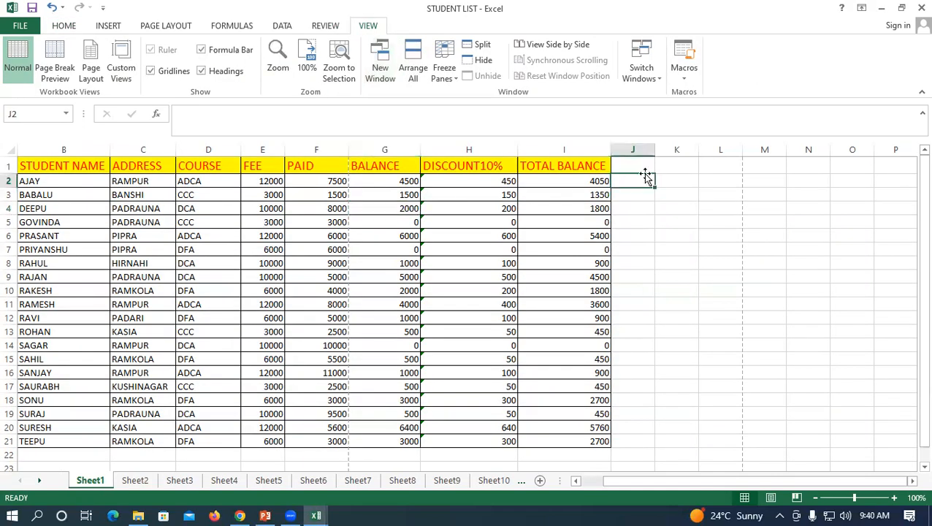
Open a second window of the STUDENT LIST workbook and arrange all open windows as Tiled
left_click(379, 52)
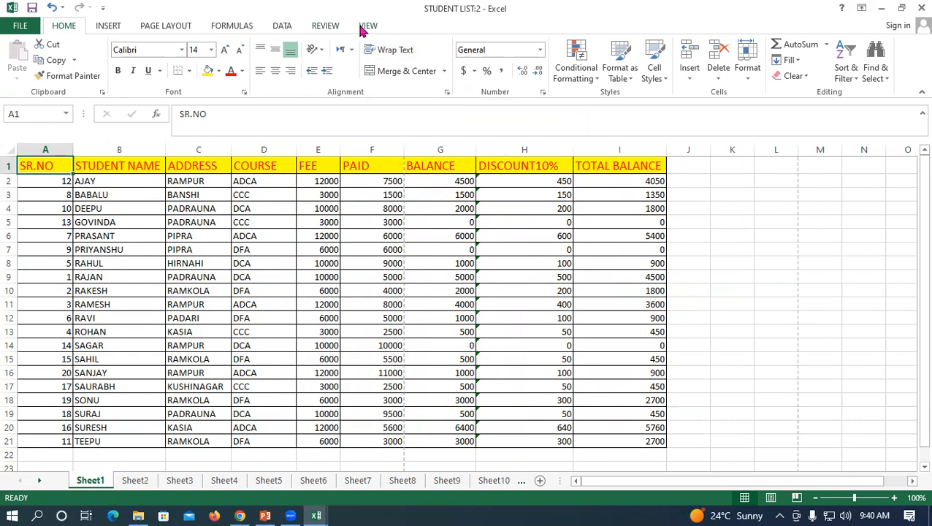
left_click(367, 27)
left_click(410, 68)
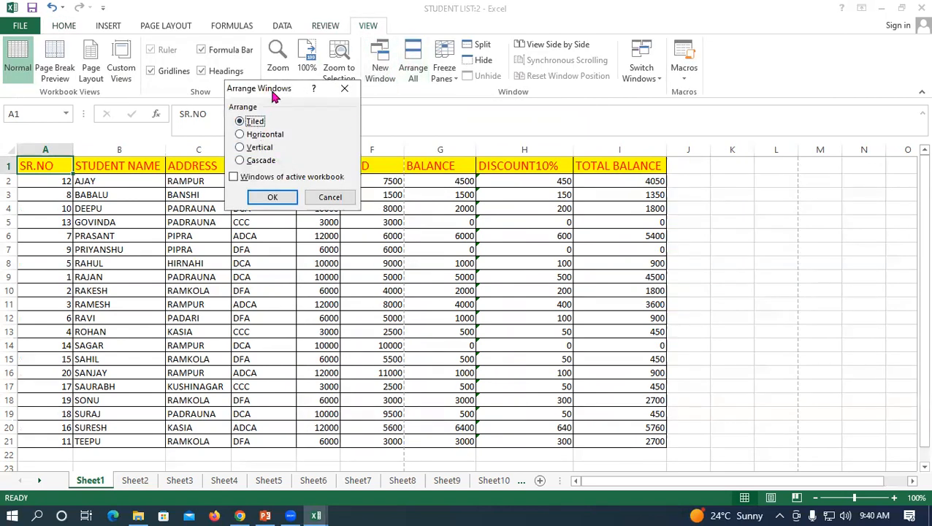
left_click_drag(274, 97, 416, 92)
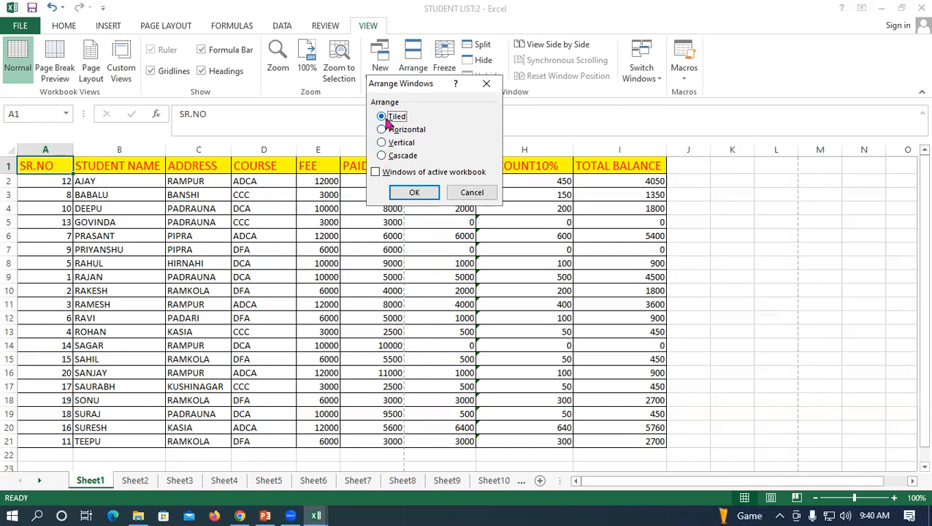
left_click(412, 193)
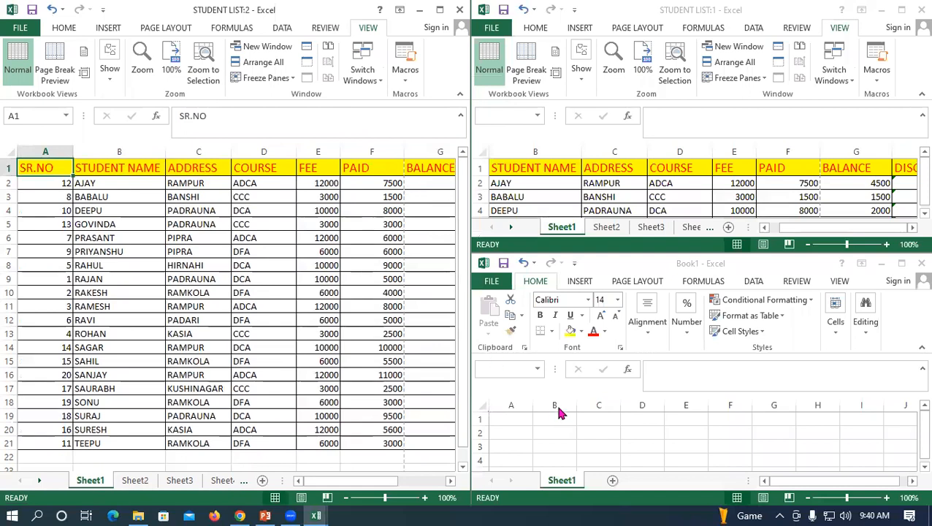
Activate the tiled Book1, STUDENT LIST:2 and STUDENT LIST:1 windows in turn to compare them
left_click(682, 435)
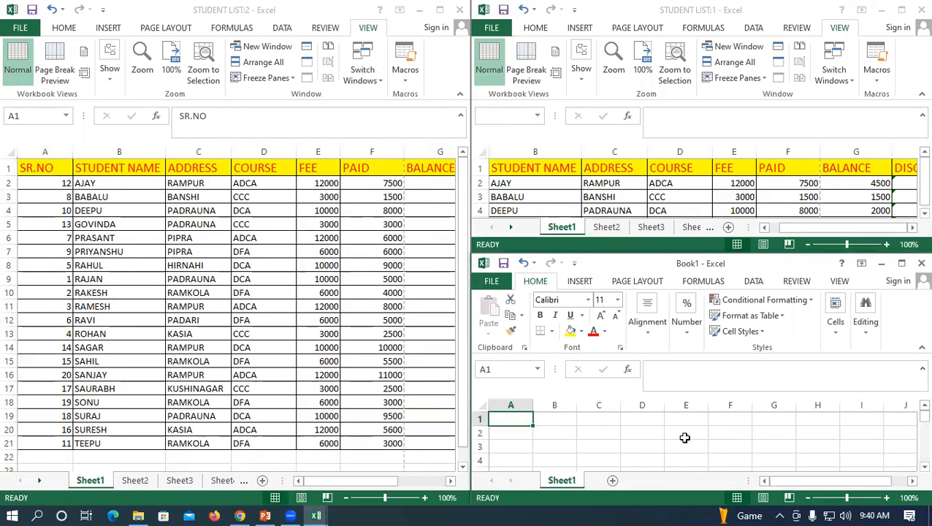
left_click(260, 230)
left_click(260, 230)
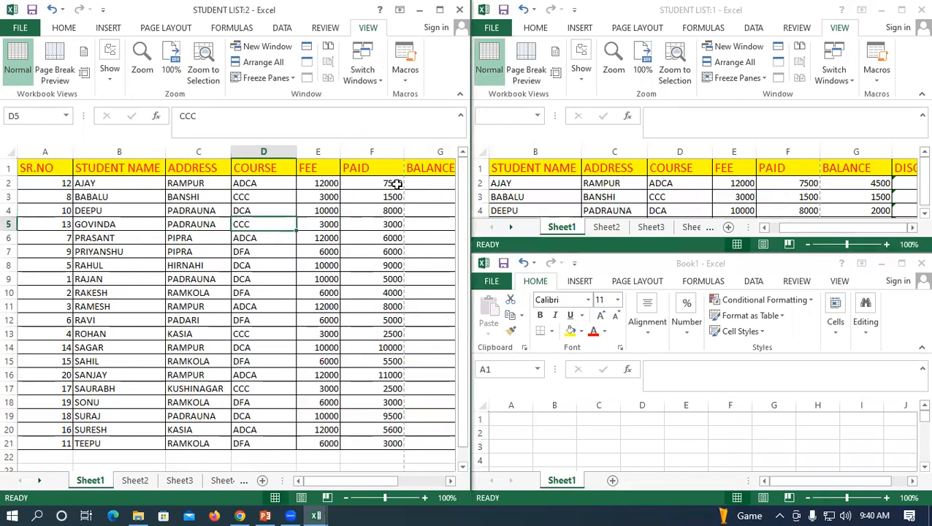
left_click(672, 178)
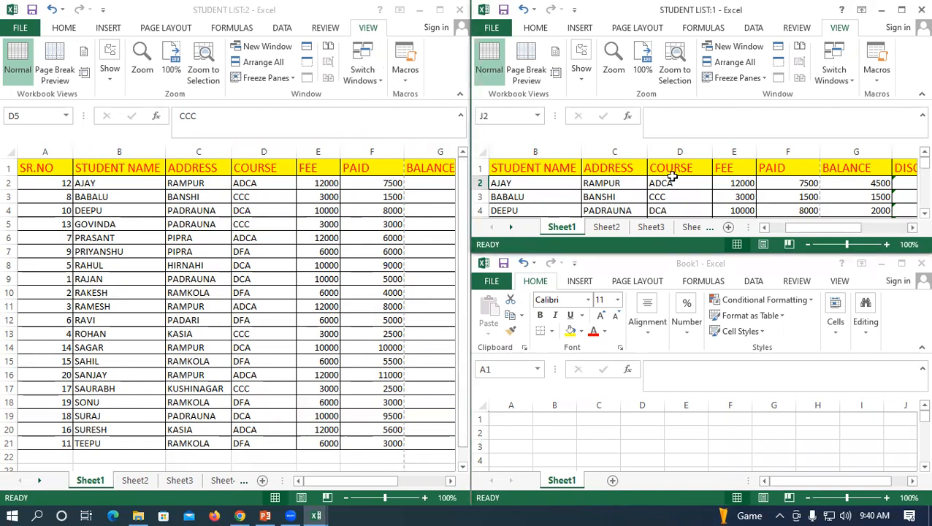
left_click(262, 194)
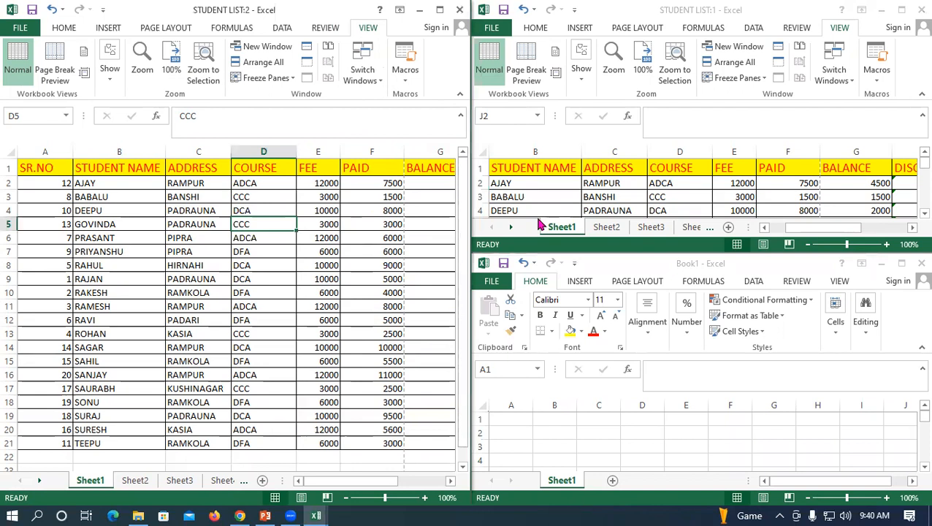
left_click(581, 206)
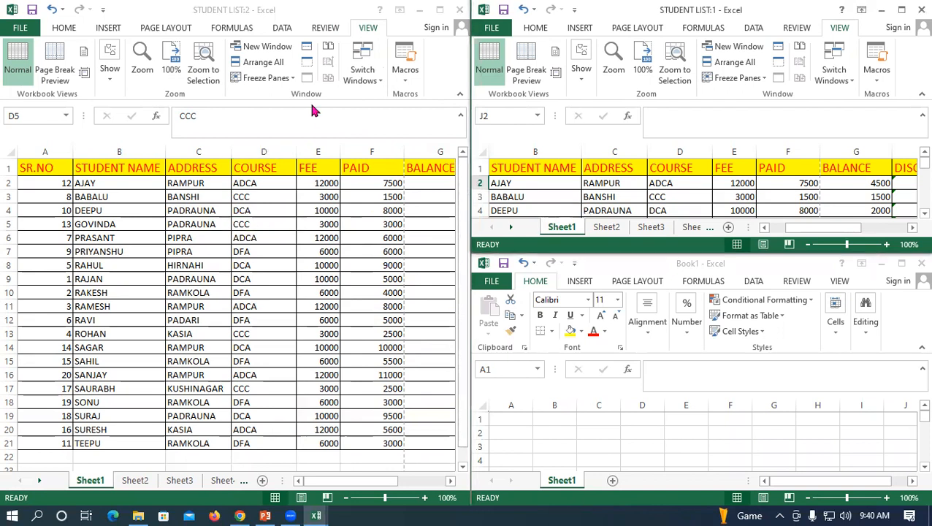
Open a third window of the STUDENT LIST workbook and maximize it
left_click(249, 46)
left_click(249, 47)
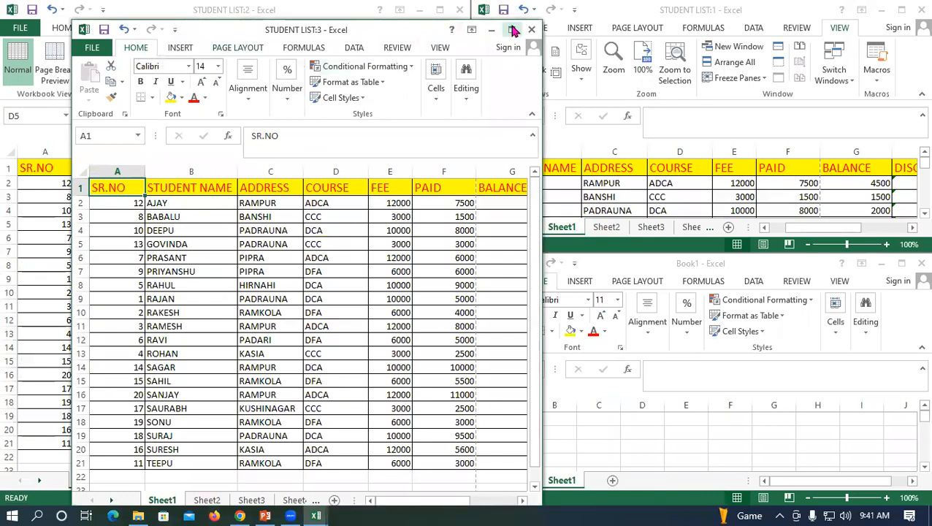
left_click(512, 30)
Arrange all open workbook windows side by side with the Vertical option
left_click(362, 26)
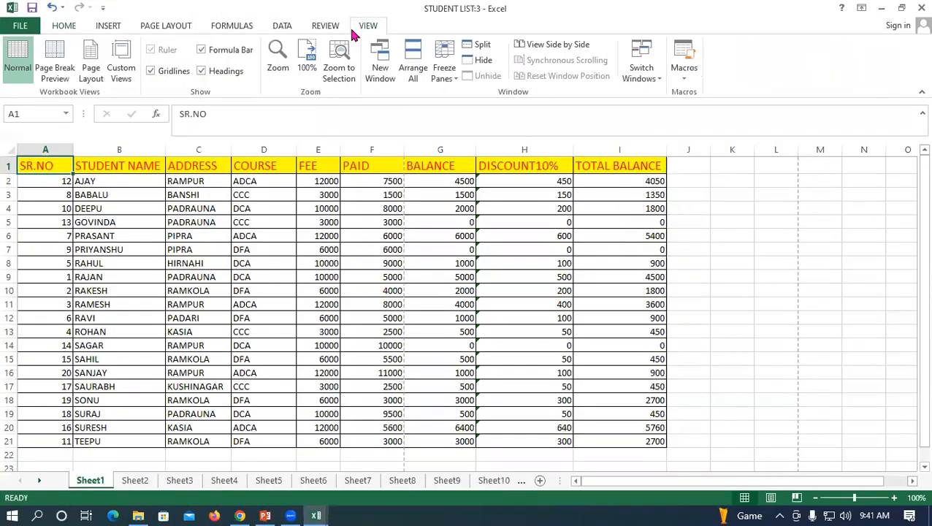
left_click(413, 62)
left_click(406, 145)
left_click(413, 191)
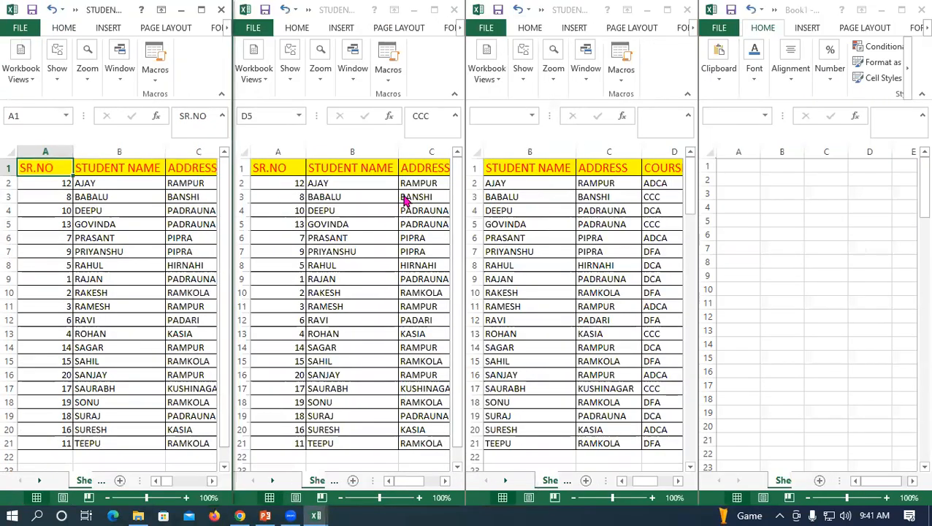
Activate each of the vertically arranged STUDENT LIST windows and the Book1 window in turn
left_click(58, 224)
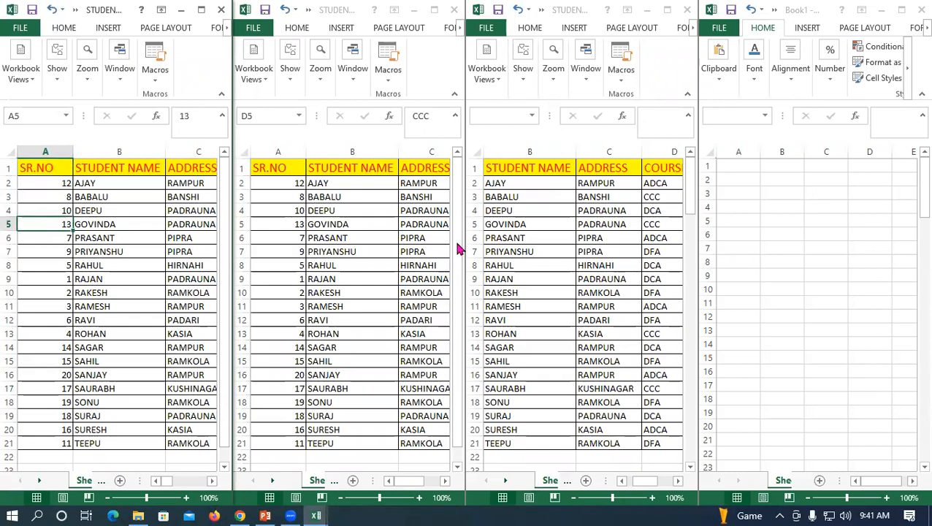
left_click(369, 223)
left_click(522, 184)
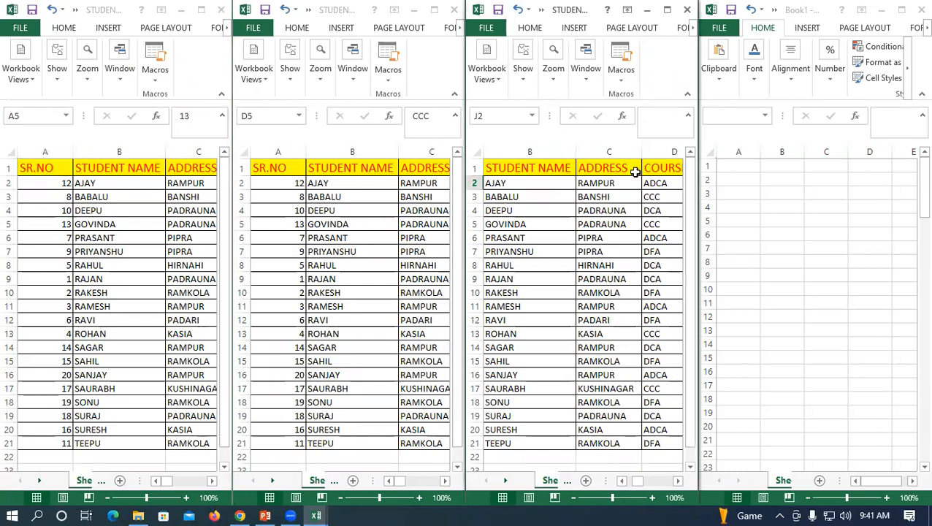
left_click(746, 173)
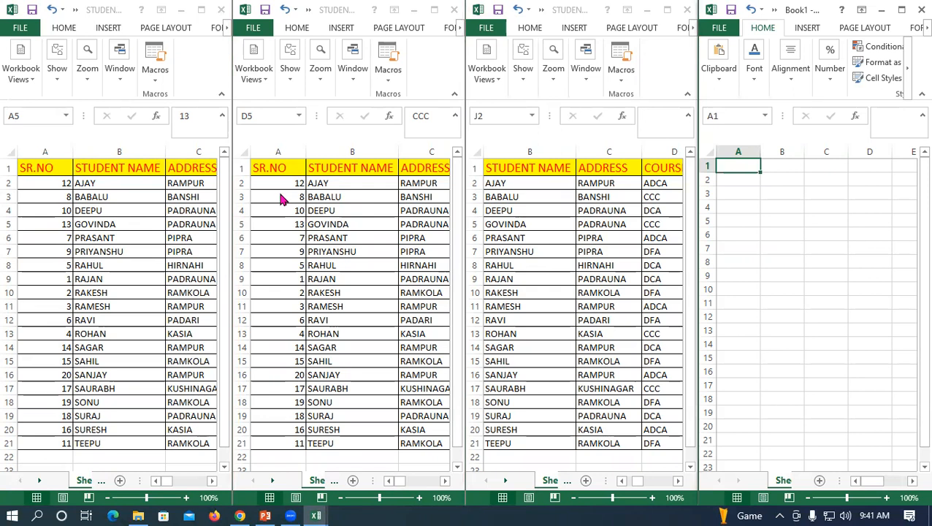
Make the SR.NO and STUDENT NAME header cells A1:B1 bold in one STUDENT LIST window, and activate a second one to compare
left_click(45, 173)
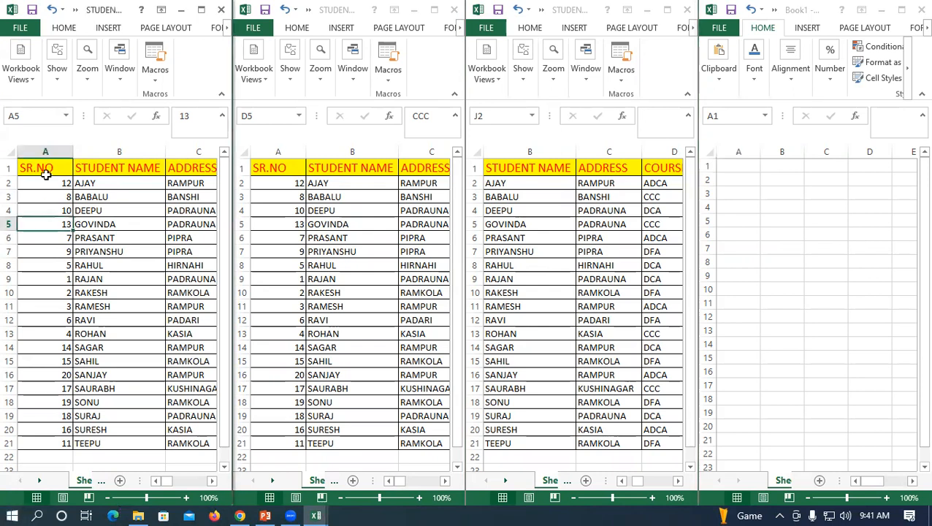
left_click_drag(45, 169, 126, 167)
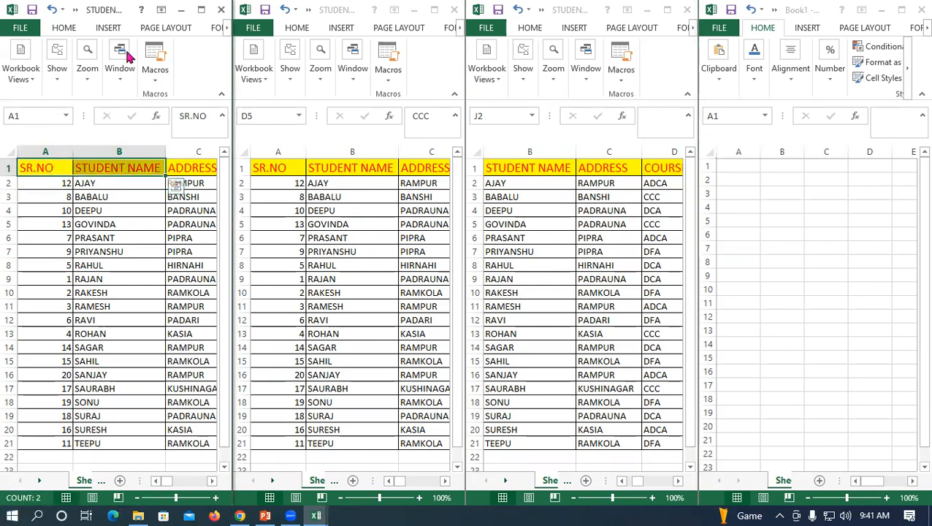
left_click(65, 28)
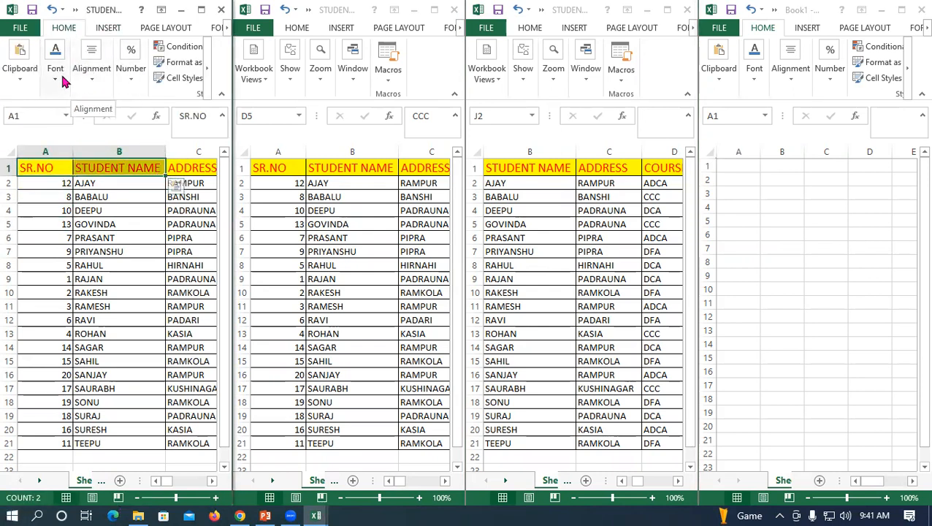
left_click(60, 79)
left_click(50, 136)
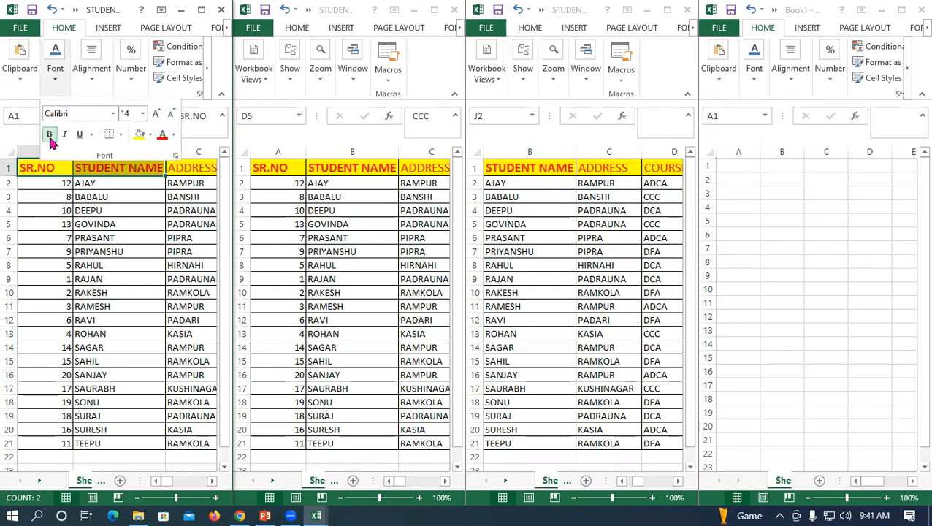
left_click(336, 173)
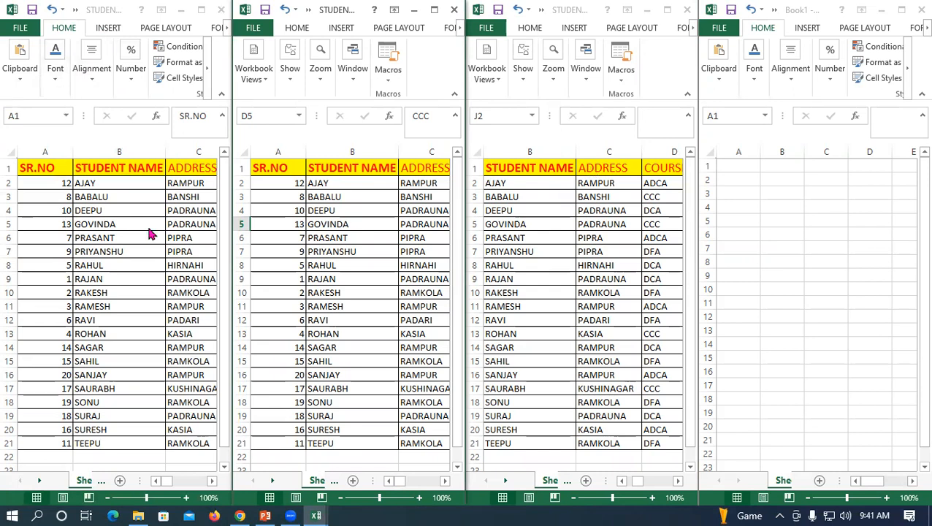
Apply the red font colour to cells A2:B8 in the same STUDENT LIST window, and activate another window of the workbook
left_click(82, 184)
left_click_drag(65, 183, 129, 261)
left_click(56, 80)
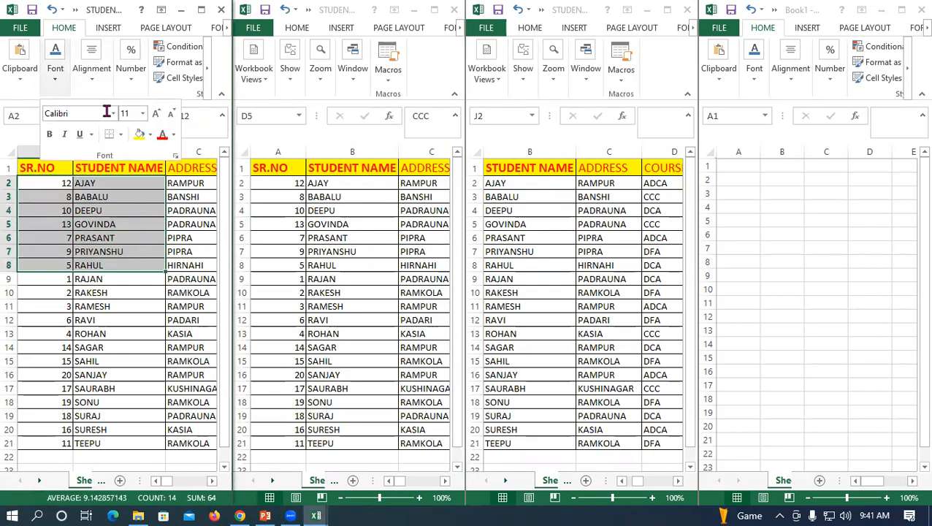
left_click(162, 134)
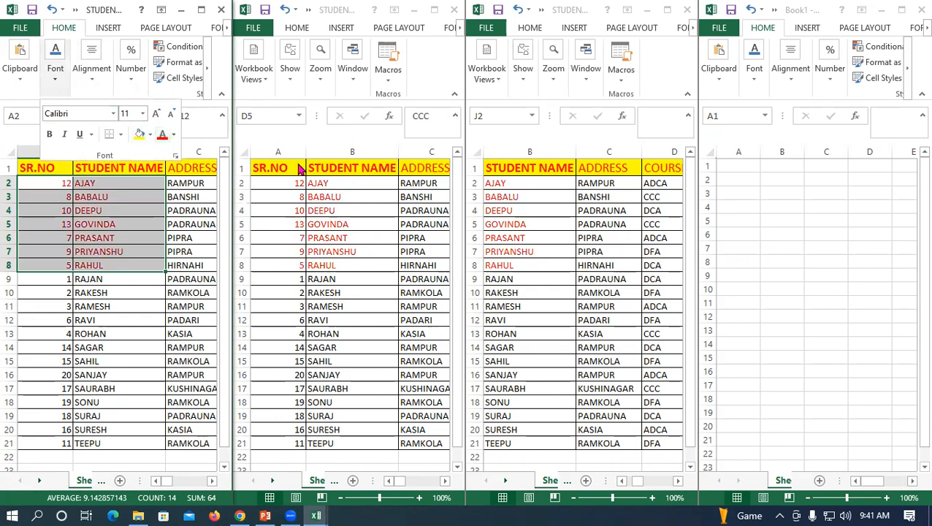
left_click(544, 212)
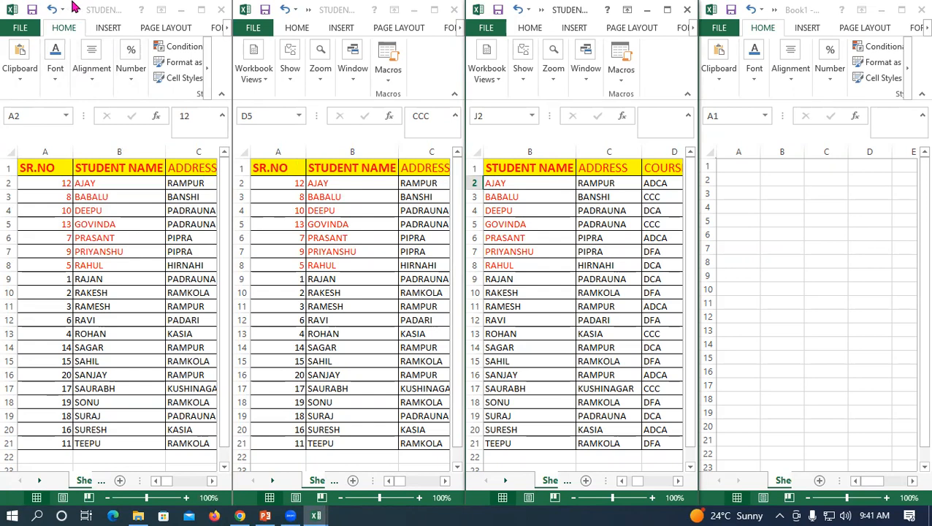
Maximize the STUDENT LIST:3 window and arrange all open workbook windows with the Horizontal option
left_click(200, 9)
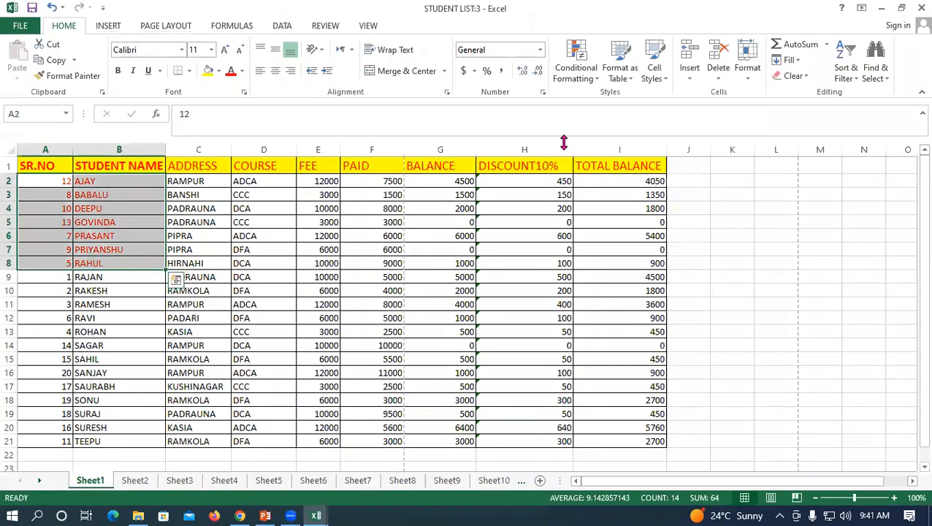
left_click(369, 29)
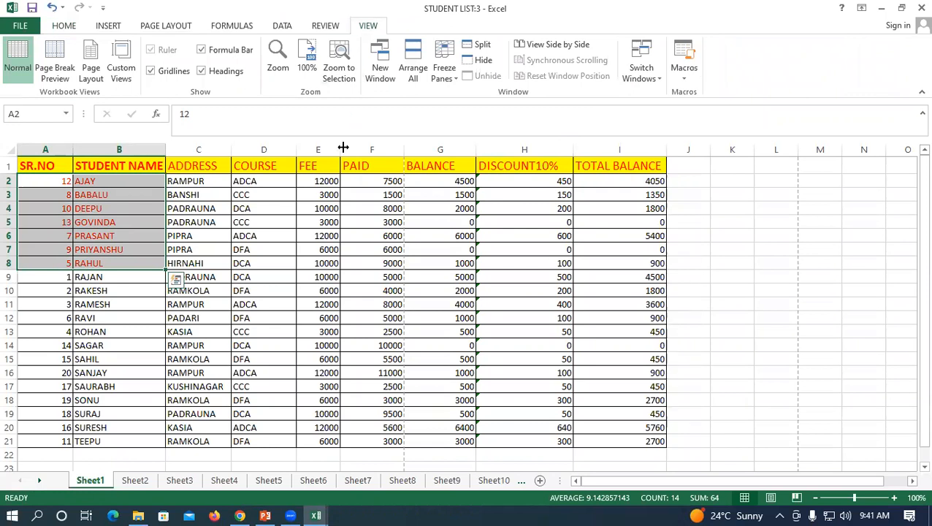
left_click(265, 360)
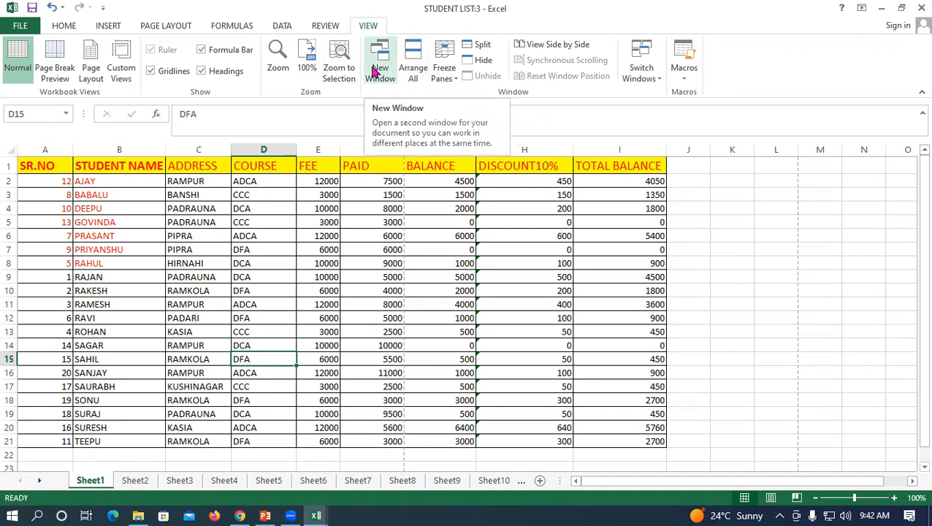
left_click(413, 66)
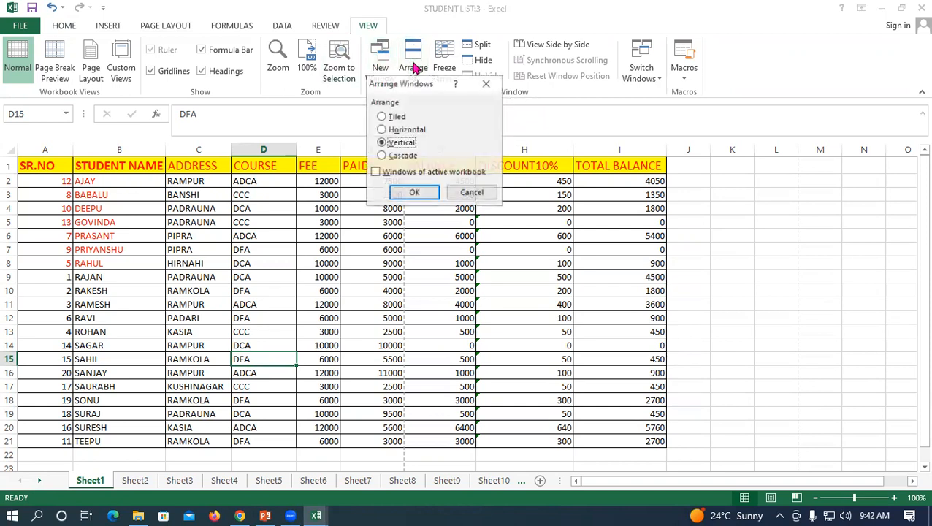
left_click(382, 129)
left_click(414, 193)
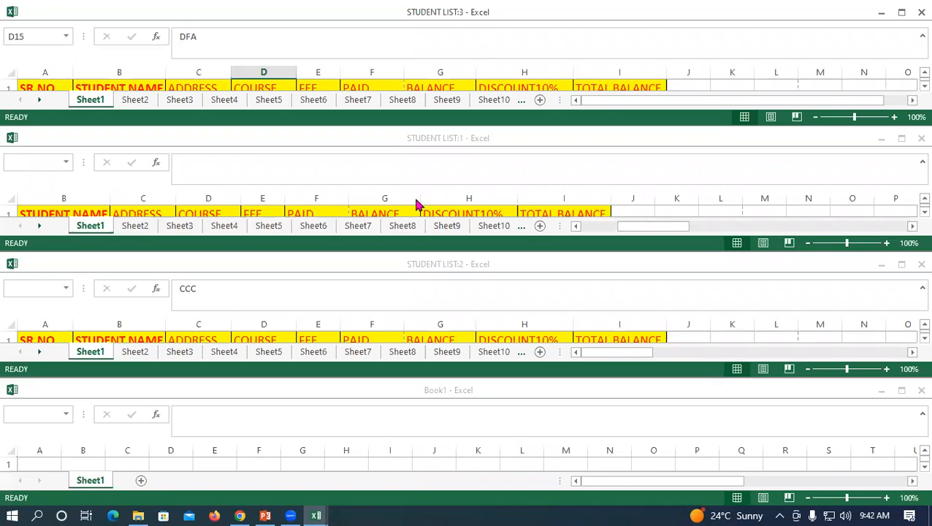
Maximize the horizontally arranged STUDENT LIST:3 window and select a cell in its list
left_click(901, 13)
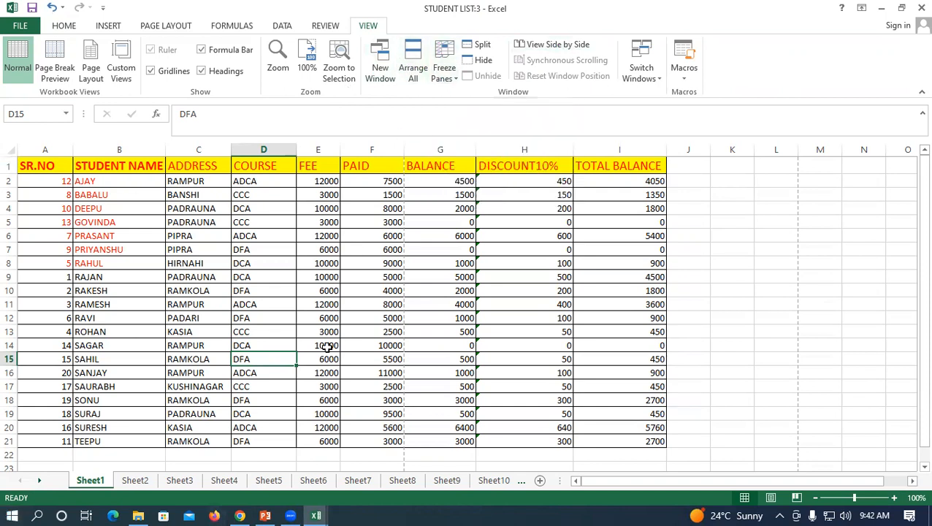
left_click(216, 223)
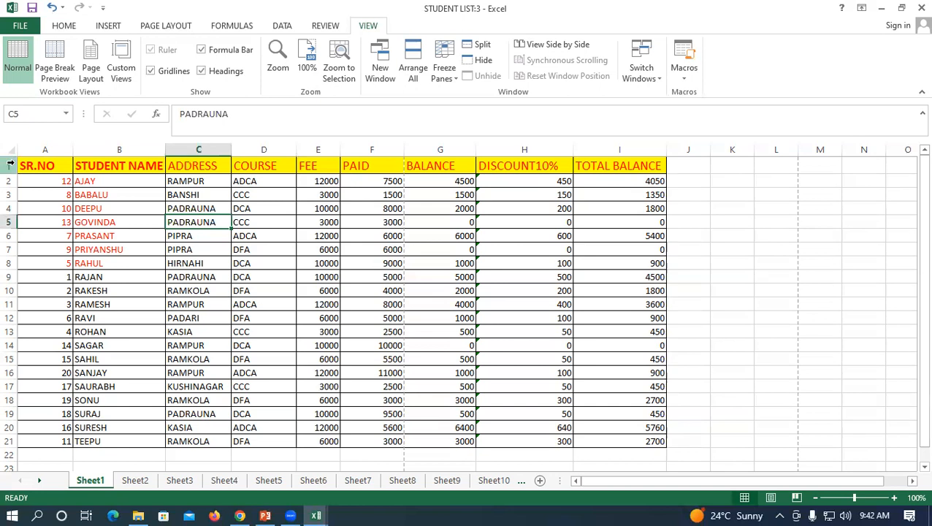
left_click(565, 265)
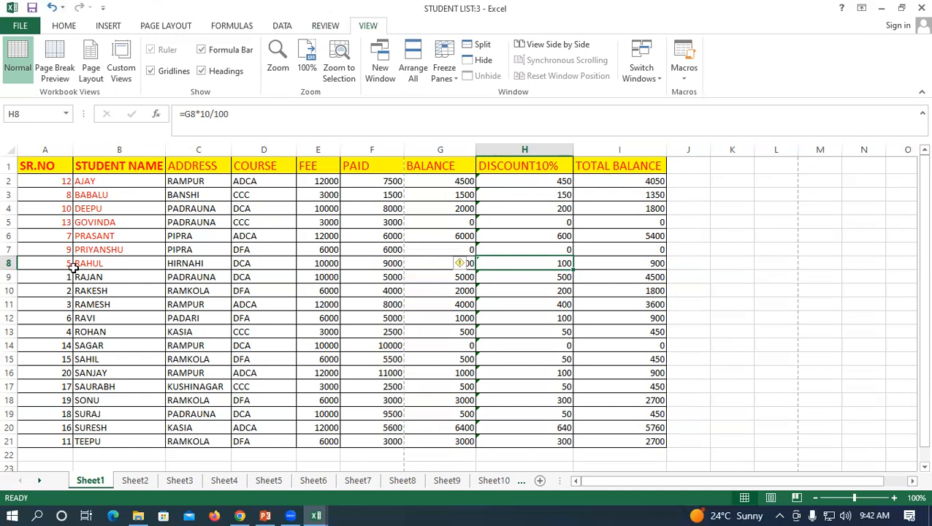
Fill the student record in A20:I20 down past row 133, and return to the ADDRESS header in C1
scroll(80, 264, "down", 4)
left_click_drag(54, 261, 657, 265)
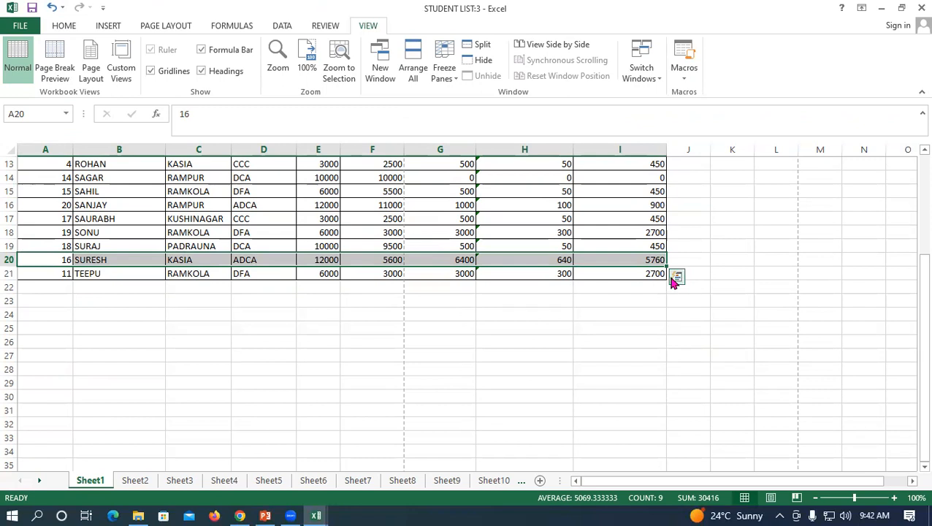
left_click_drag(666, 266, 674, 385)
left_click(249, 259)
scroll(248, 259, "up", 13)
scroll(248, 258, "up", 20)
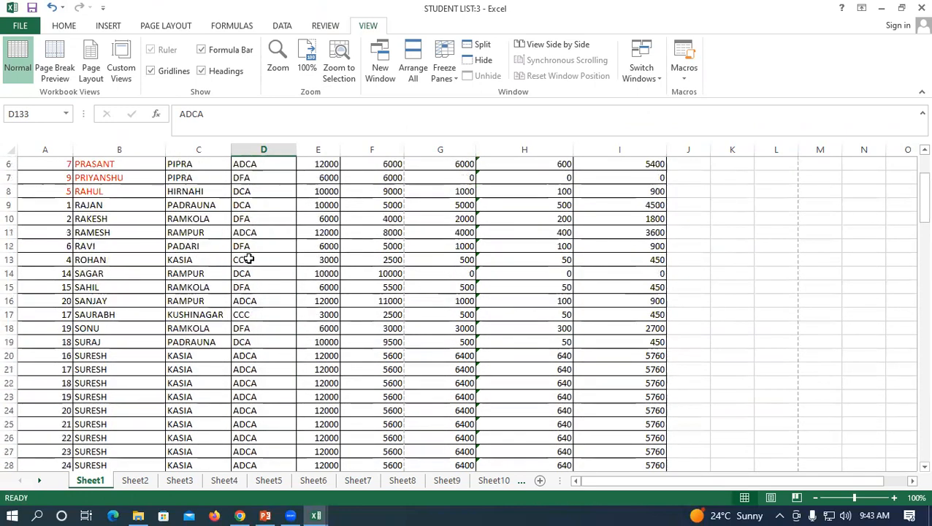
scroll(248, 259, "up", 2)
left_click(208, 166)
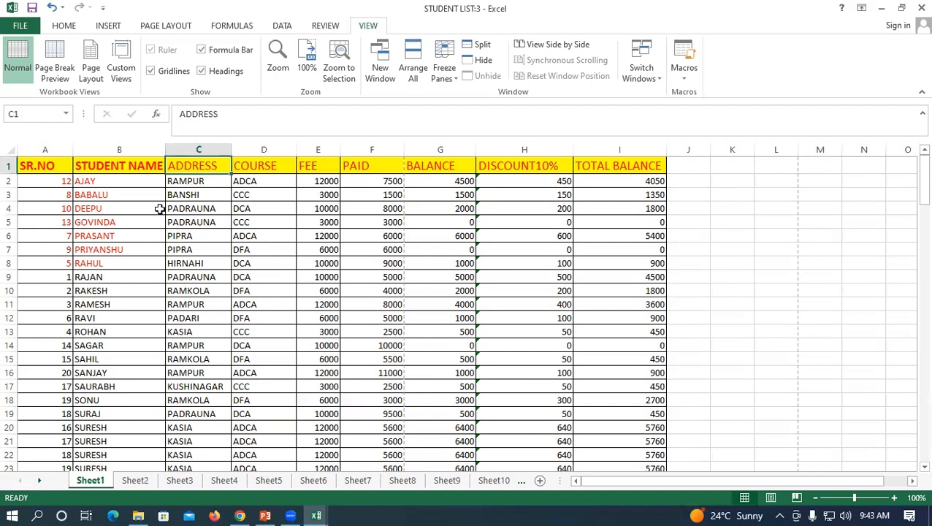
Examine how the column headings behave while moving down the lengthened student list and back to its beginning
scroll(261, 221, "down", 7)
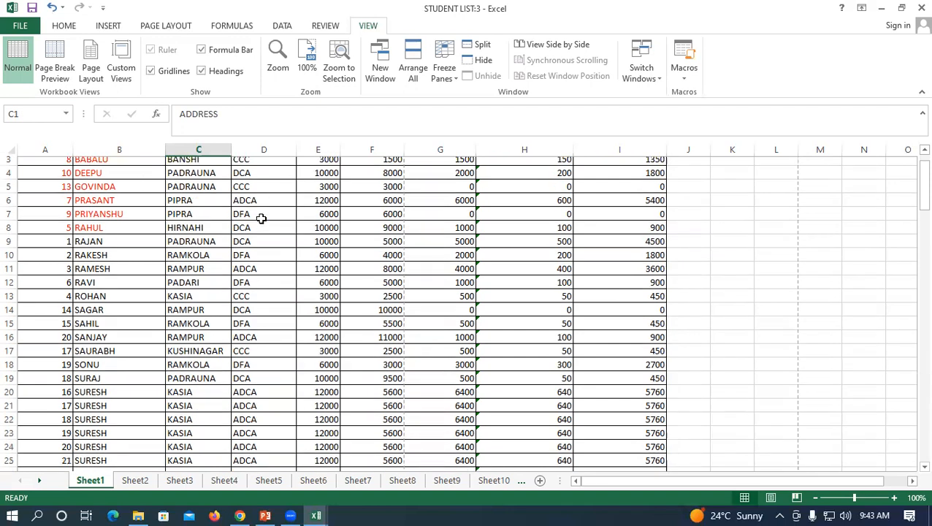
left_click(388, 272)
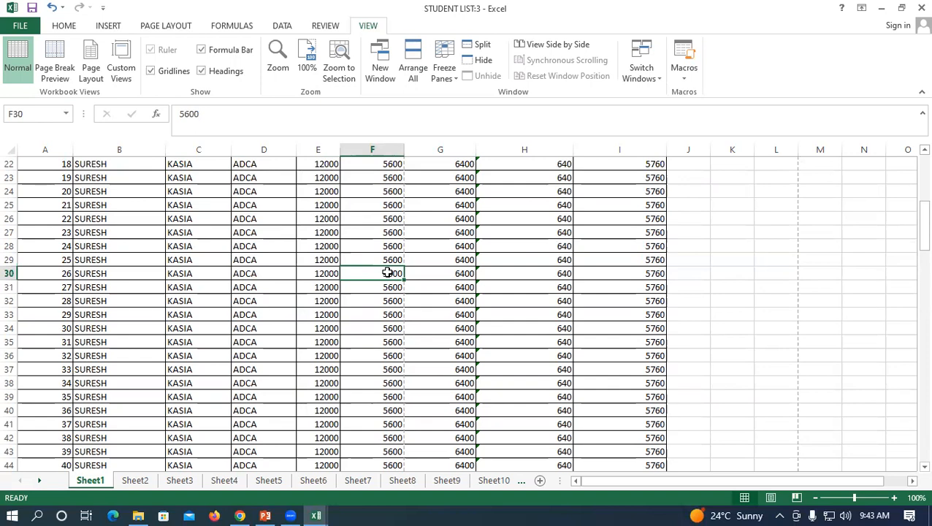
scroll(387, 272, "up", 7)
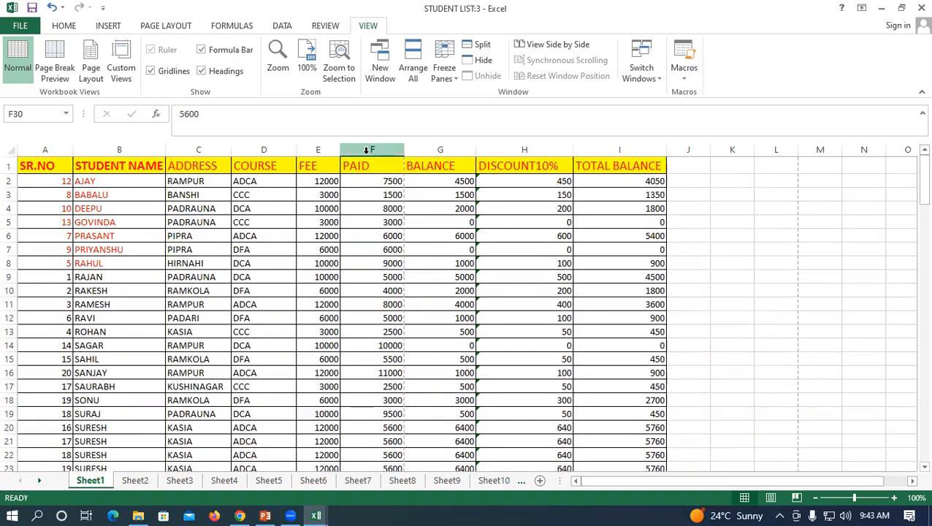
left_click(316, 315)
scroll(319, 314, "down", 4)
scroll(319, 314, "down", 12)
left_click(331, 409)
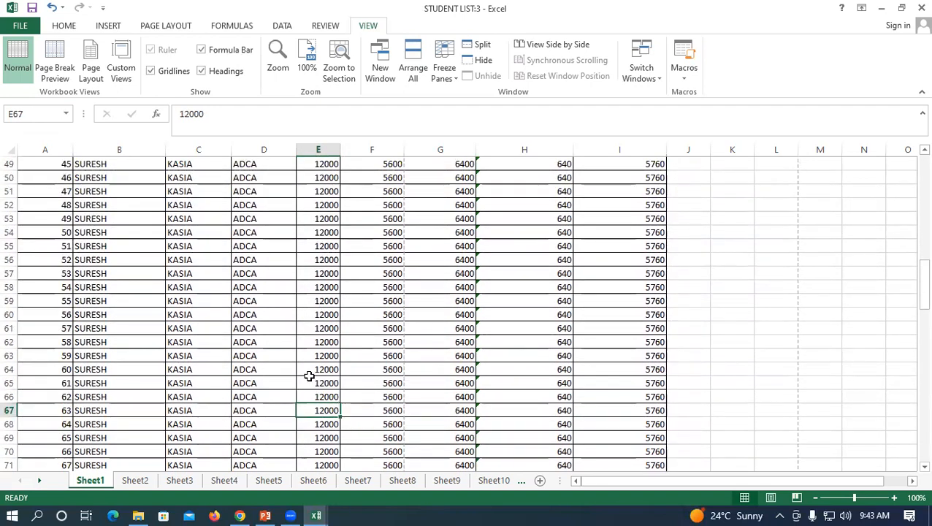
scroll(297, 289, "up", 8)
scroll(297, 289, "up", 8)
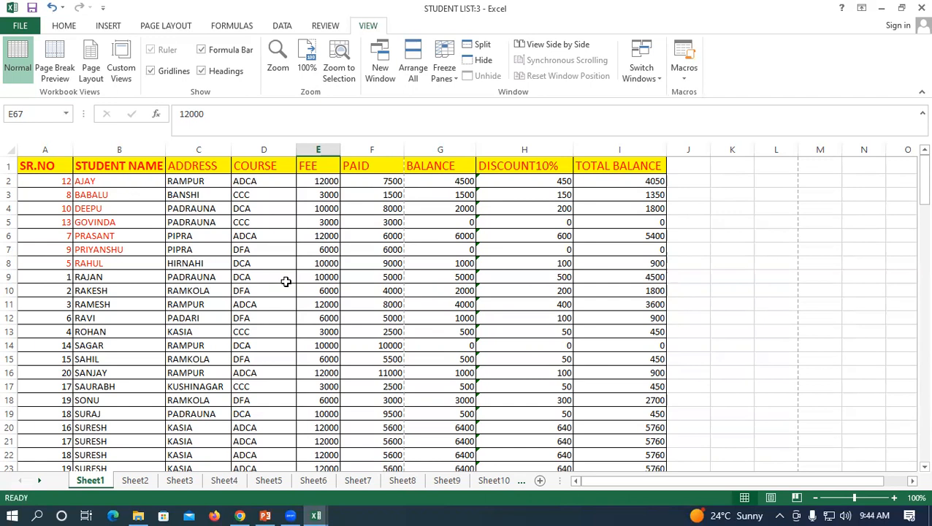
left_click(235, 359)
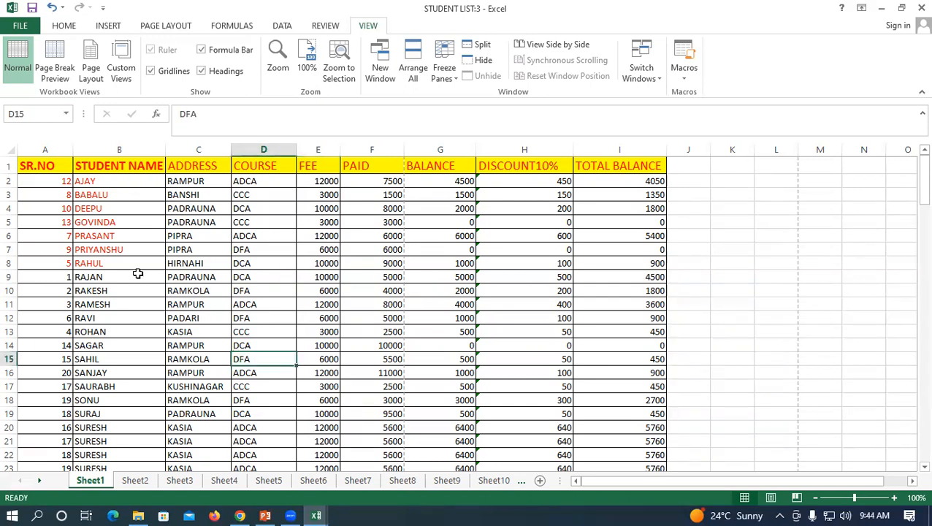
Freeze the top row holding the column headings, and select cell C4
left_click(9, 166)
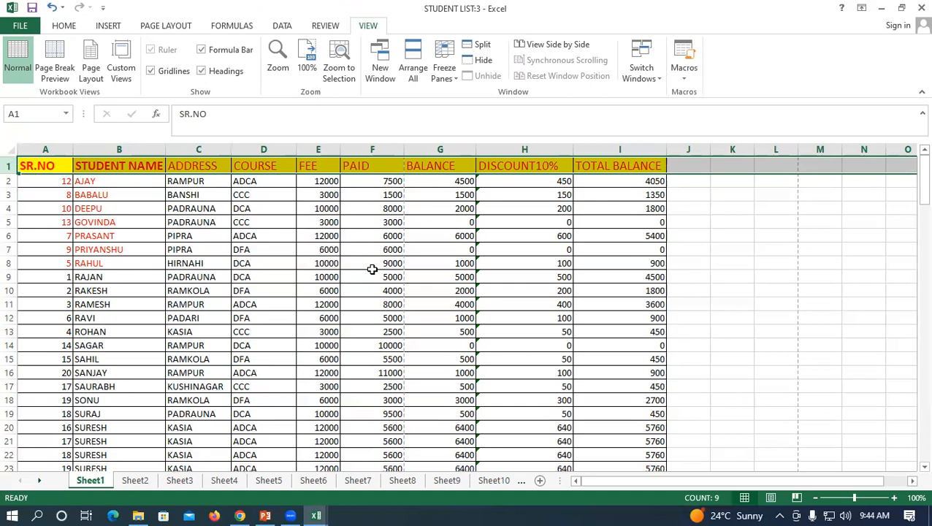
left_click(447, 82)
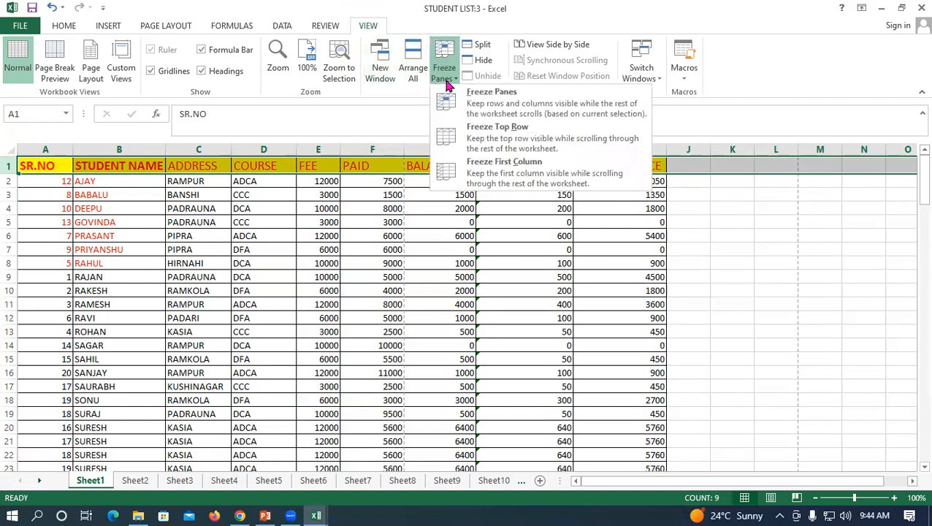
left_click(489, 138)
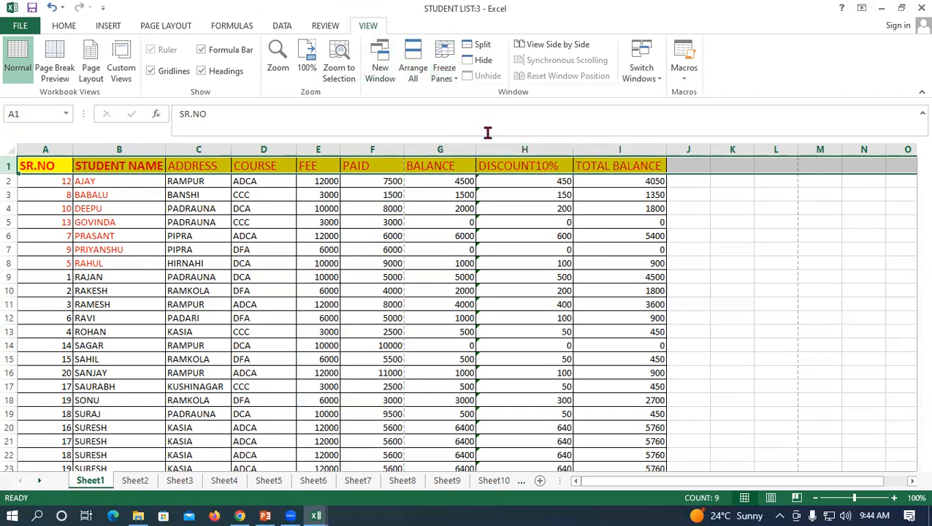
left_click_drag(203, 222, 217, 212)
left_click(217, 212)
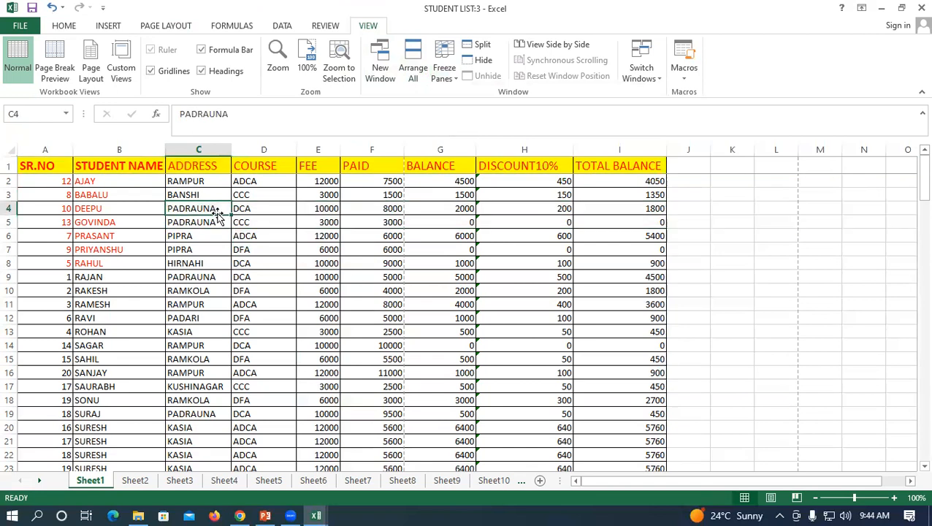
Check the frozen heading row against the records down to the end of the list and partway back, and select row 1
scroll(217, 211, "down", 16)
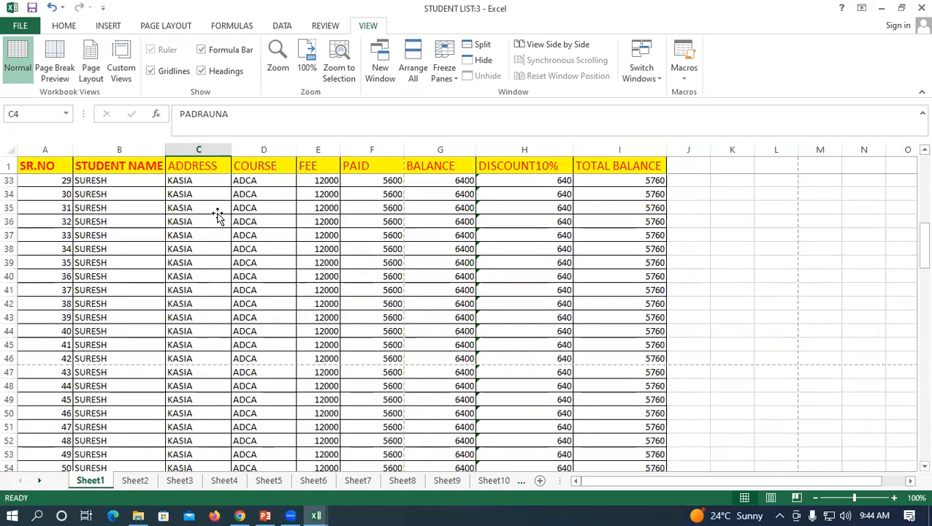
scroll(217, 212, "down", 14)
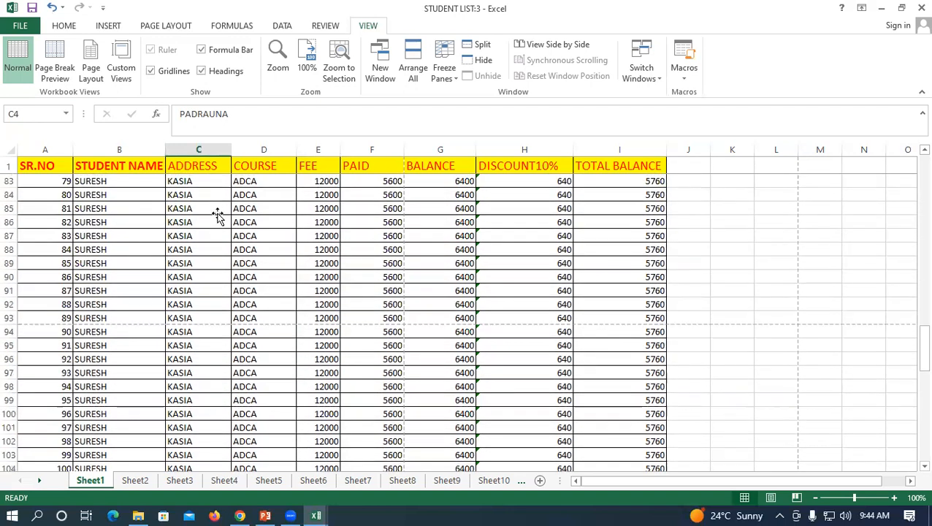
left_click(310, 232)
scroll(311, 231, "down", 5)
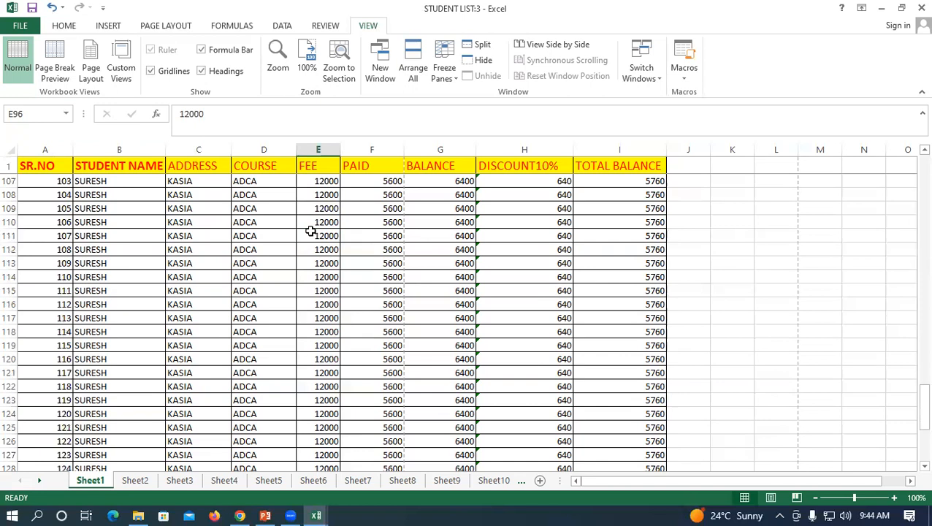
scroll(311, 231, "down", 12)
scroll(310, 231, "up", 2)
scroll(311, 231, "down", 4)
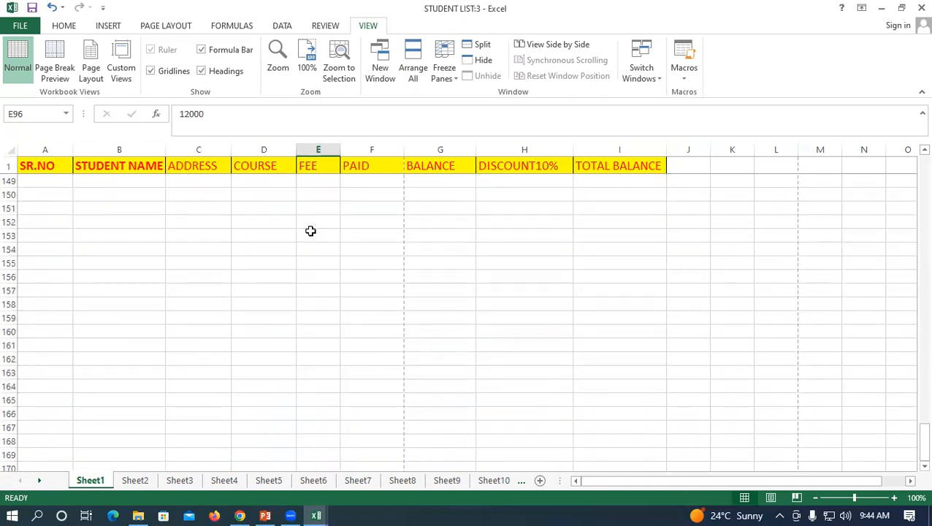
scroll(311, 230, "up", 20)
scroll(311, 231, "up", 13)
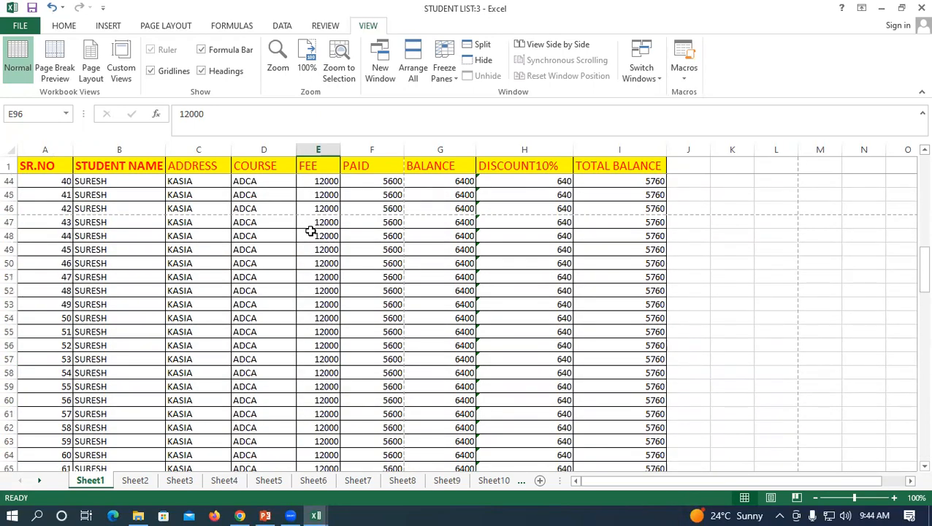
left_click(9, 166)
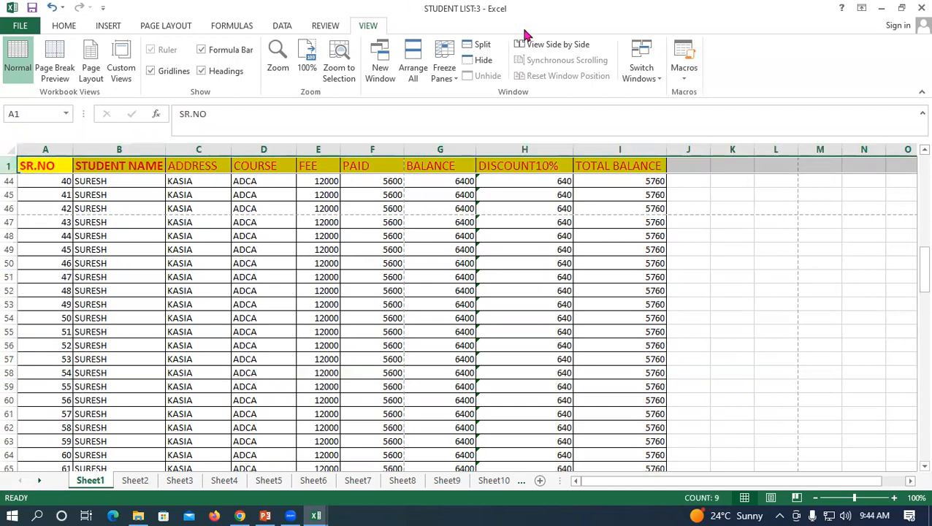
Unfreeze the heading row, select cell D5, and check the headings while moving down the student list and back
left_click(447, 71)
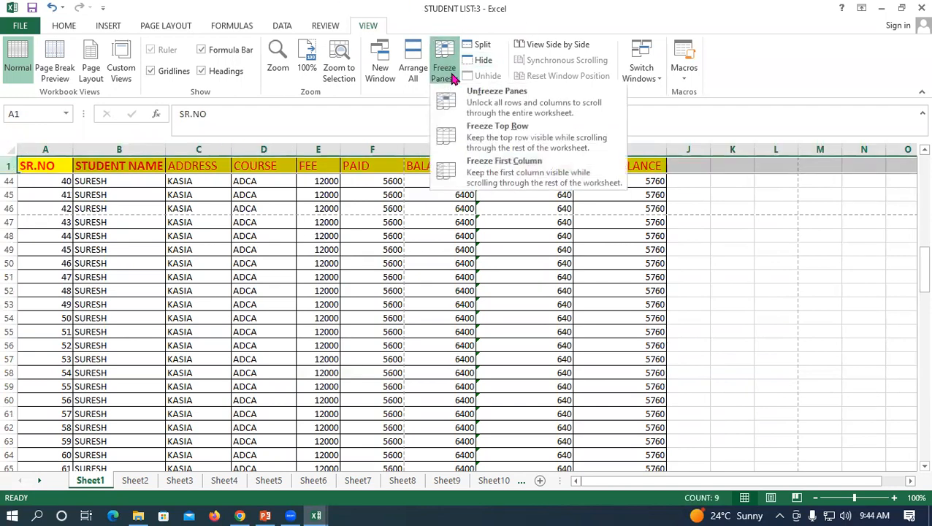
left_click(508, 103)
left_click(263, 228)
scroll(263, 227, "down", 5)
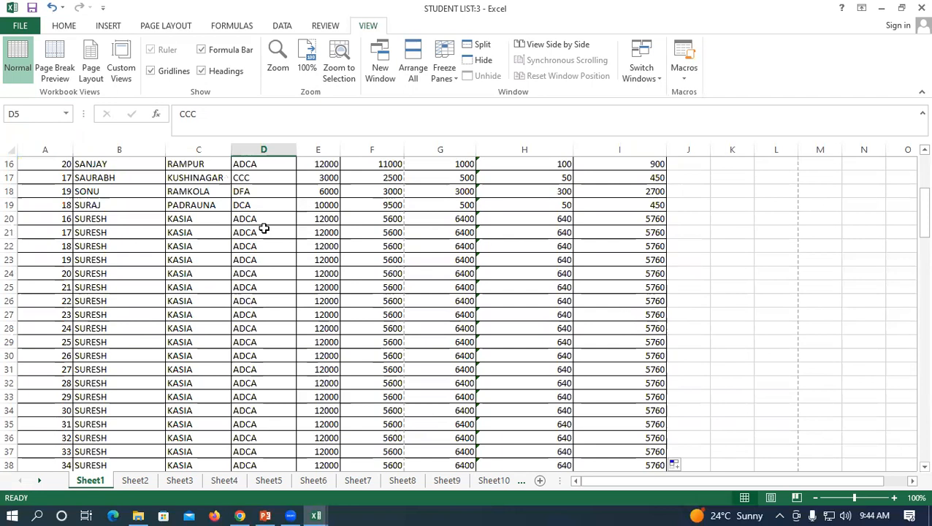
scroll(264, 229, "up", 5)
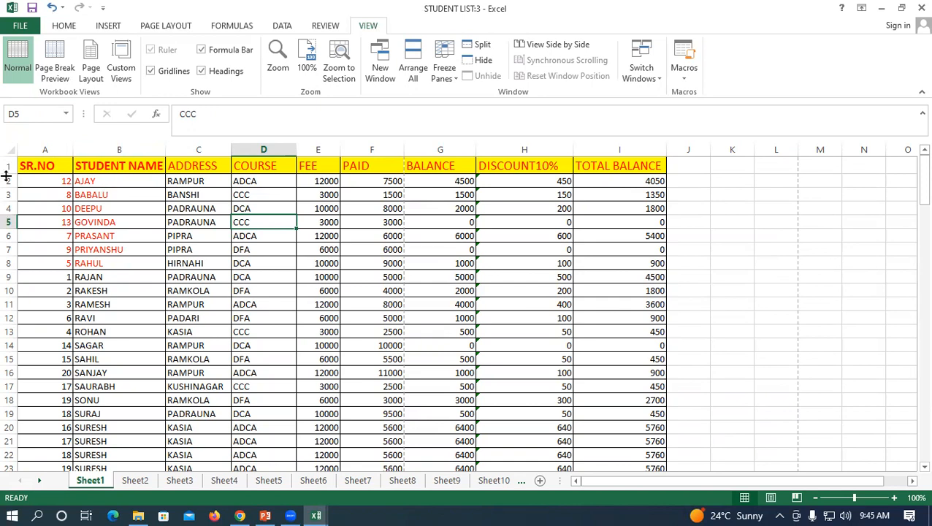
Delete the entire SR.NO column from the student list
left_click(44, 150)
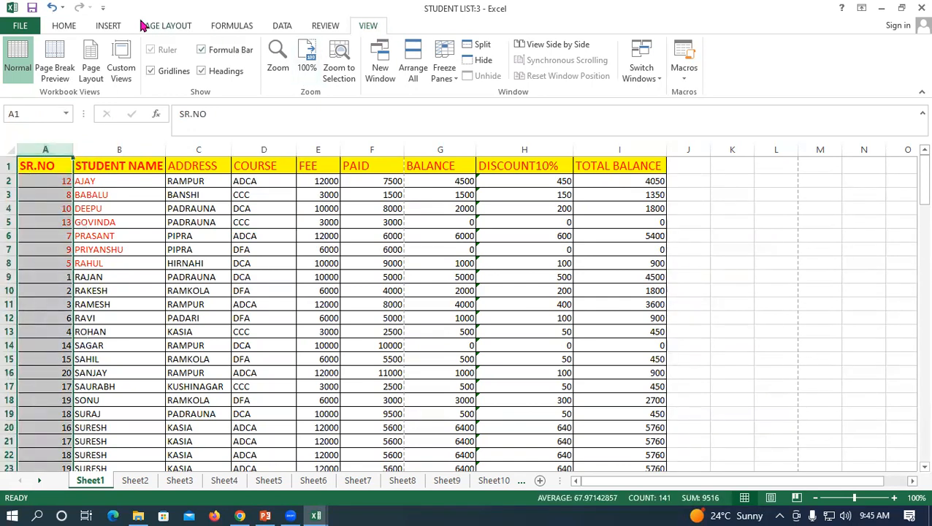
left_click(73, 28)
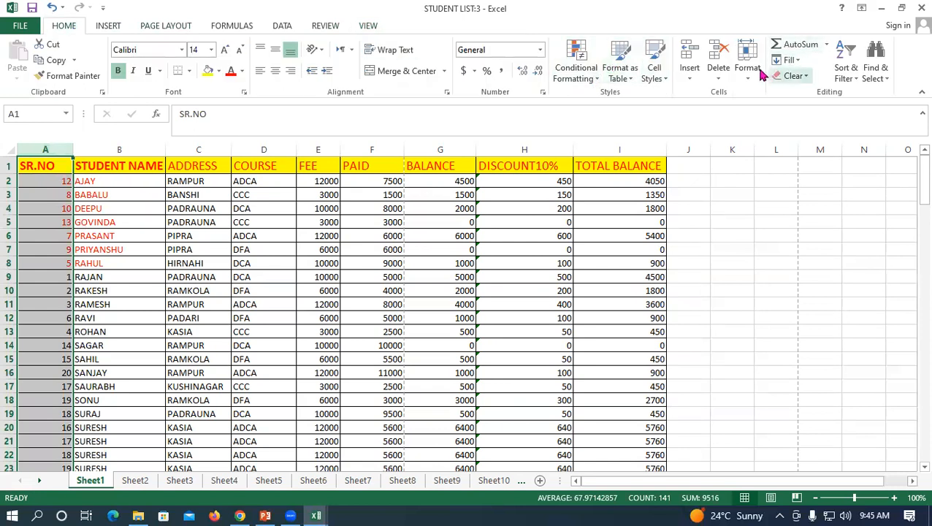
left_click(718, 55)
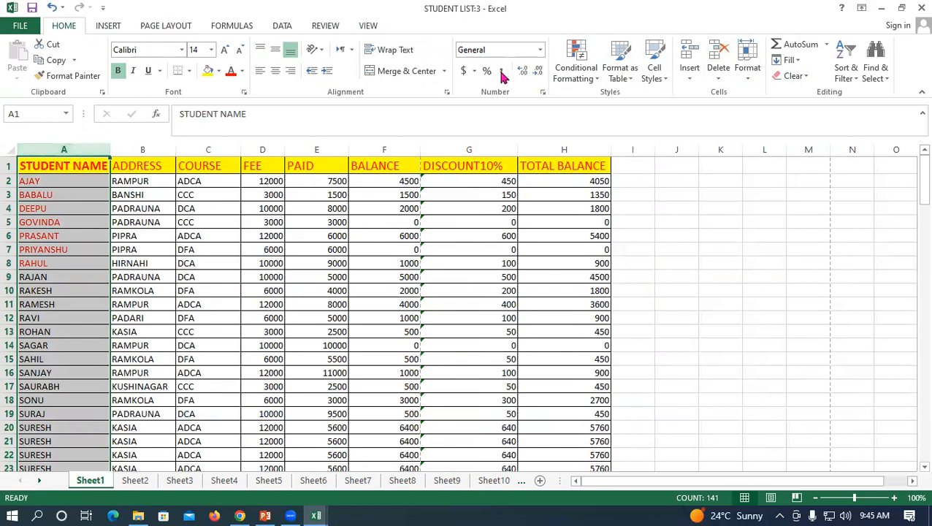
Freeze the first column holding the student names, and select cell B12
left_click(360, 25)
left_click(453, 79)
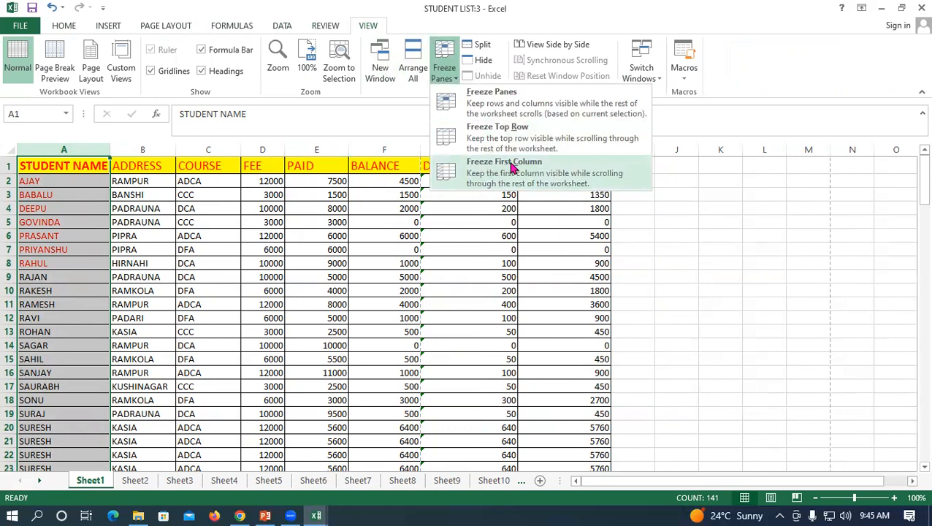
left_click(512, 168)
left_click(149, 319)
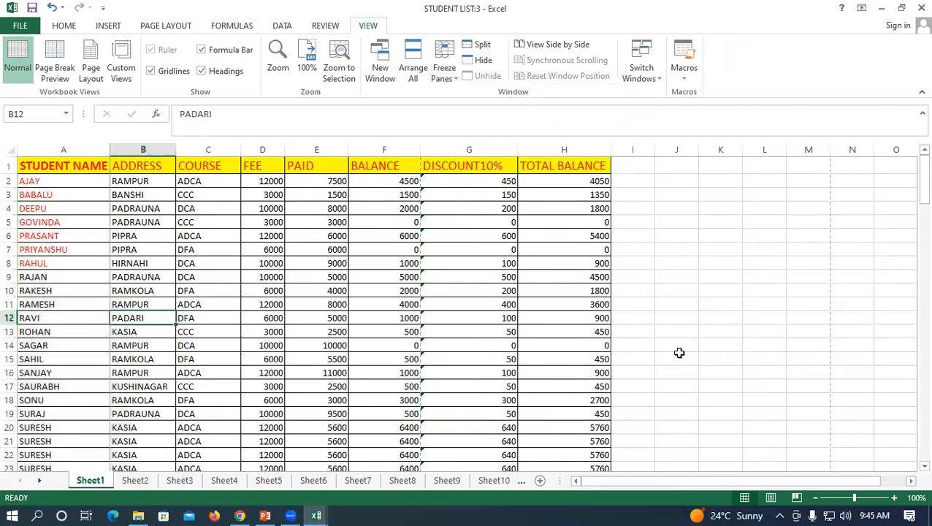
Check the frozen STUDENT NAME column while moving across the sheet past TOTAL BALANCE and back to ADDRESS
left_click(911, 480)
left_click(911, 481)
left_click(911, 481)
left_click(911, 481)
left_click(911, 480)
left_click(911, 481)
left_click(911, 480)
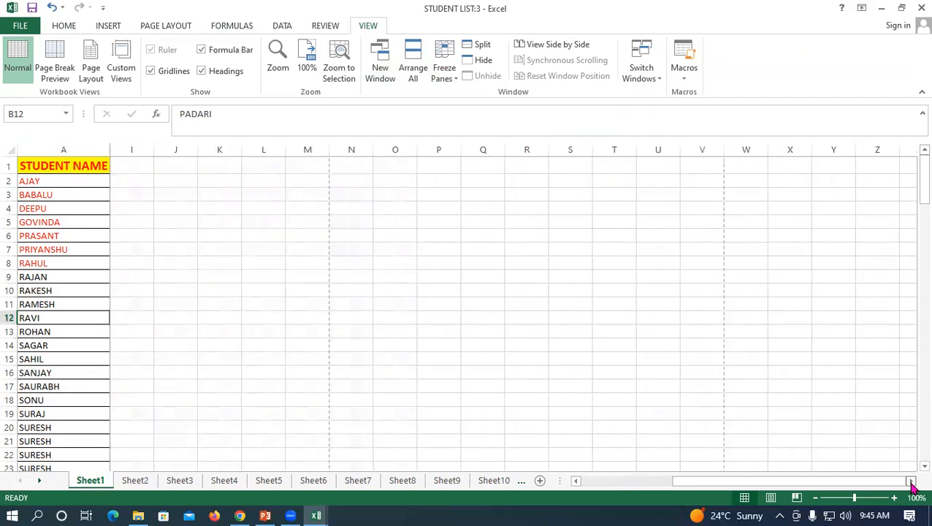
left_click(577, 482)
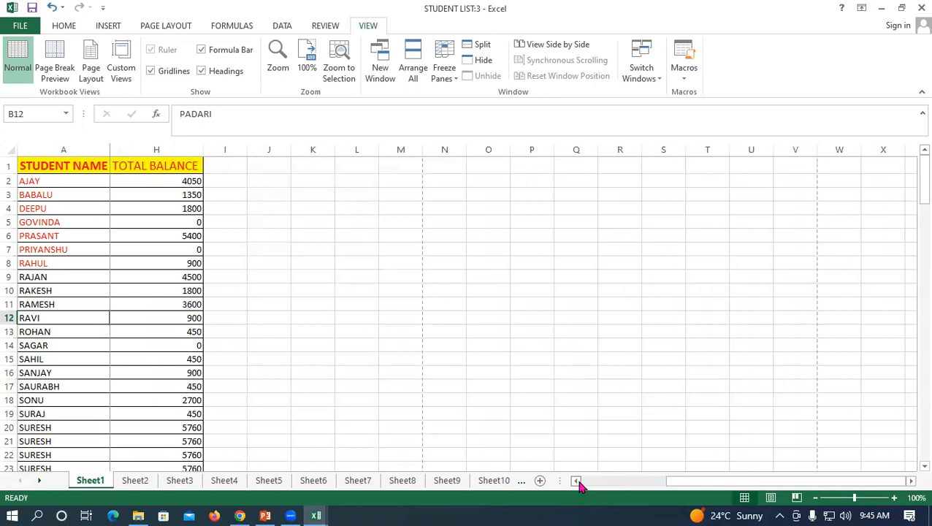
left_click(577, 482)
left_click(577, 482)
left_click(577, 482)
left_click(577, 482)
left_click(577, 482)
left_click(577, 482)
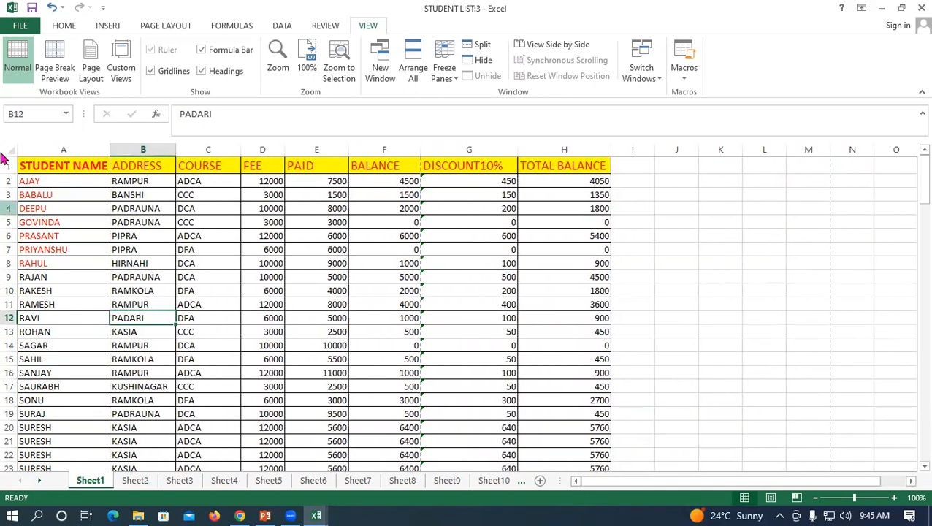
Select the STUDENT NAME column and unfreeze the panes
left_click(64, 149)
left_click(443, 73)
left_click(496, 101)
left_click(444, 74)
left_click(466, 106)
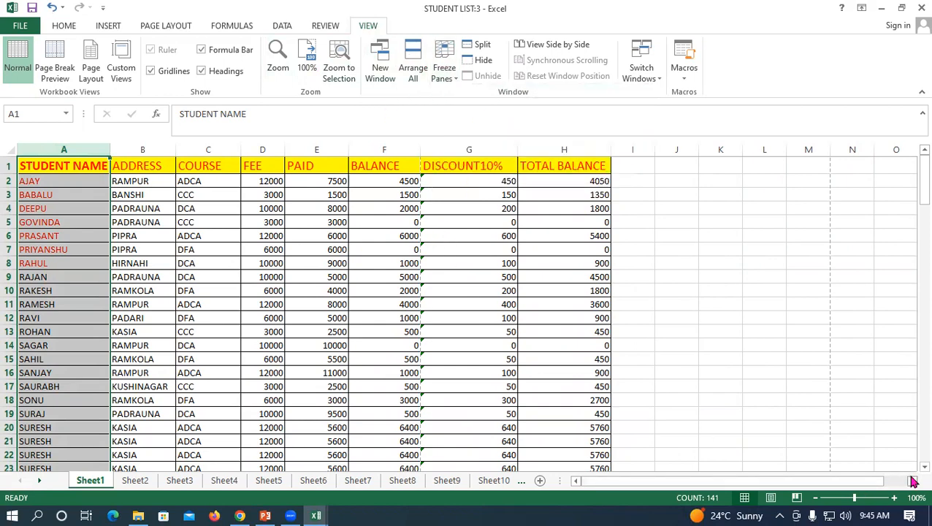
Check how the unfrozen columns behave while moving sideways to column U and back, selecting cell G7 on the way
left_click(913, 481)
left_click(912, 481)
left_click(912, 481)
left_click(912, 481)
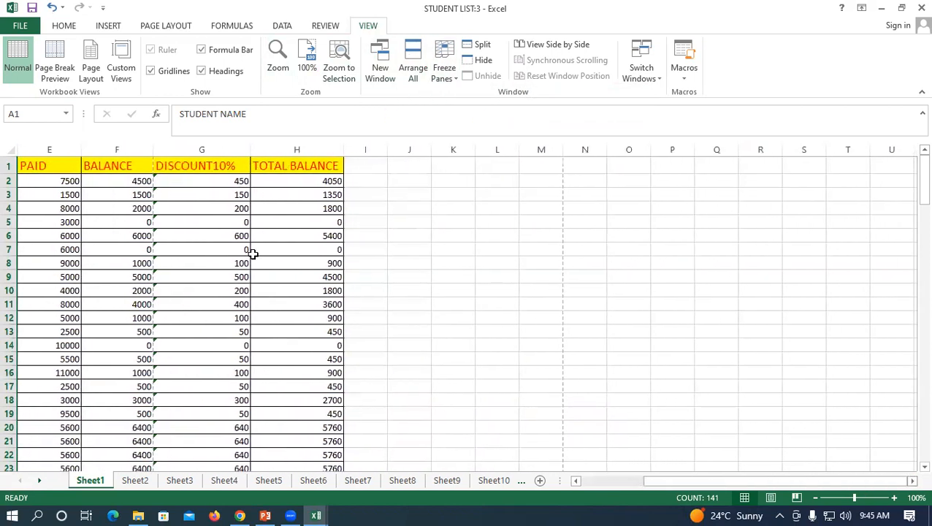
left_click(232, 247)
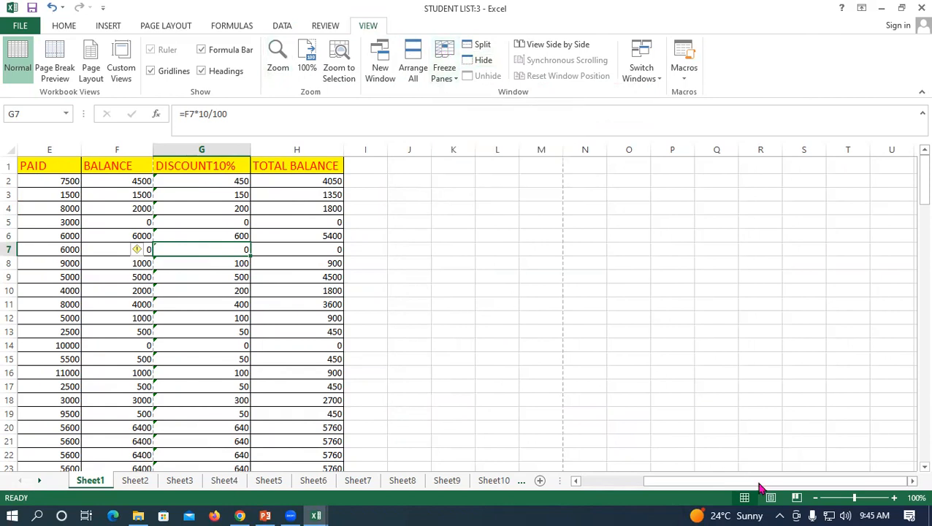
scroll(795, 494, "left", 1)
scroll(795, 493, "left", 3)
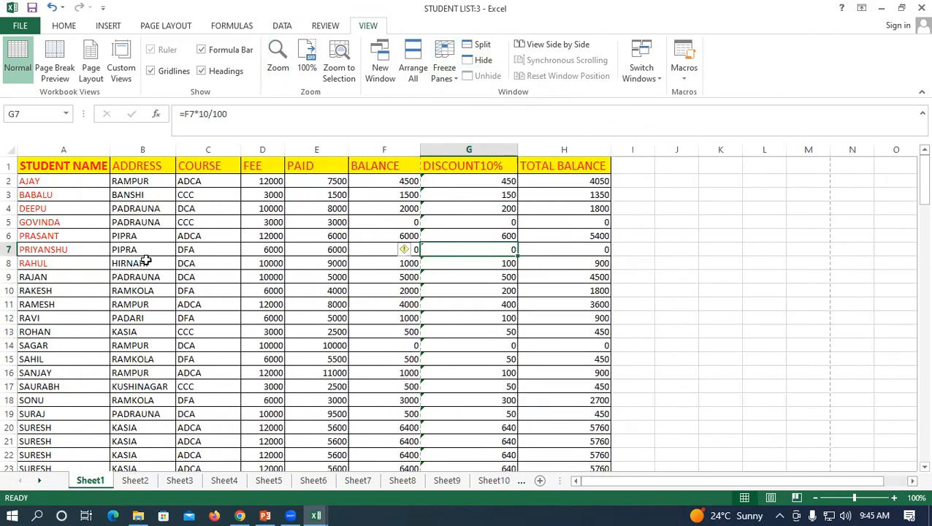
Freeze panes at cell B4 to hold rows 1 to 3 and the STUDENT NAME column in place
left_click(136, 208)
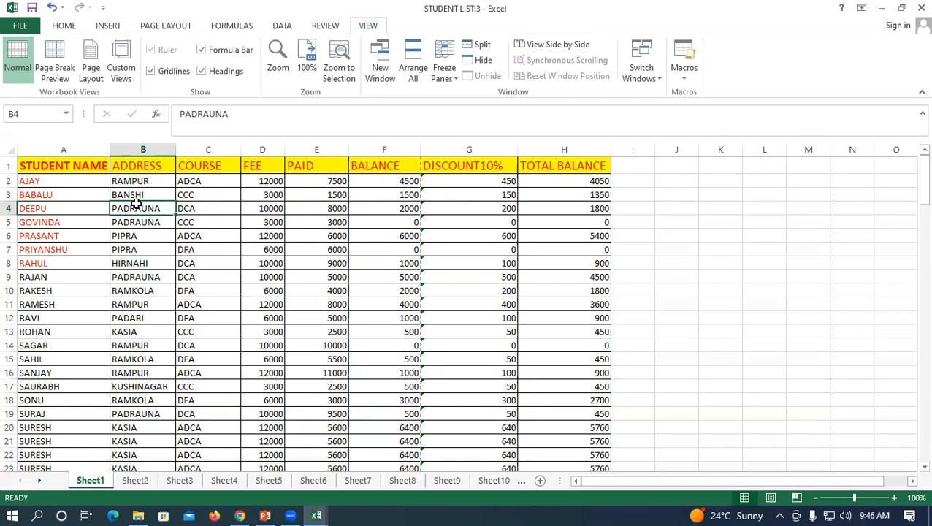
left_click(448, 73)
left_click(476, 110)
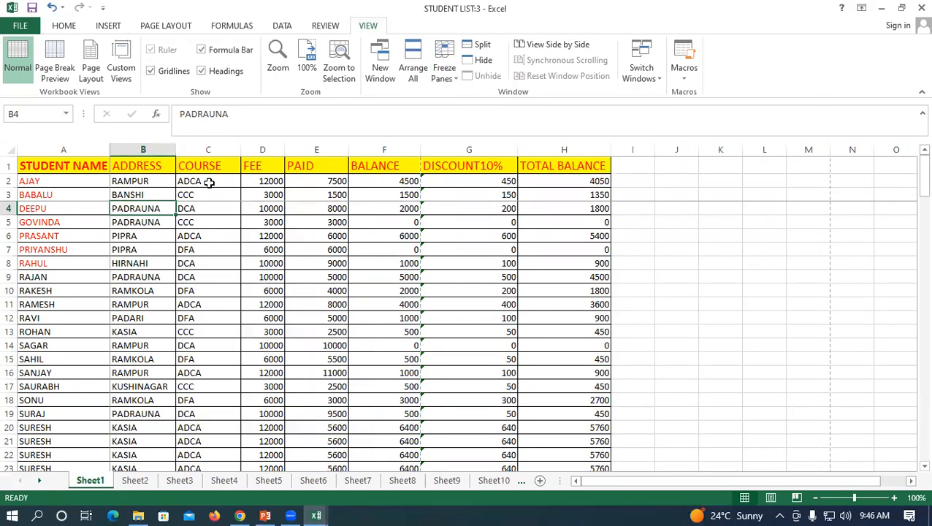
Check the frozen rows and column while moving down the records, far across the empty columns, and back to column B
scroll(192, 212, "down", 5)
scroll(191, 214, "up", 4)
scroll(192, 214, "down", 2)
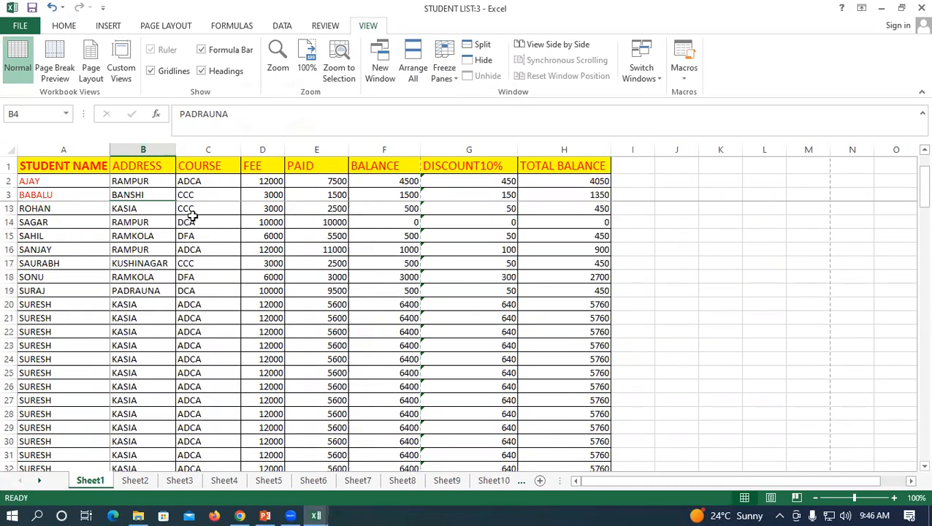
scroll(191, 214, "down", 11)
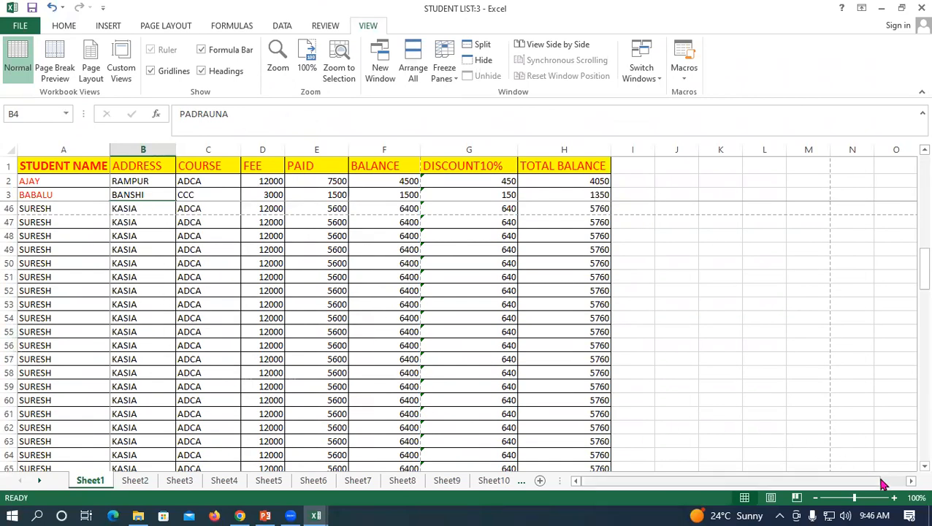
left_click_drag(910, 482, 911, 482)
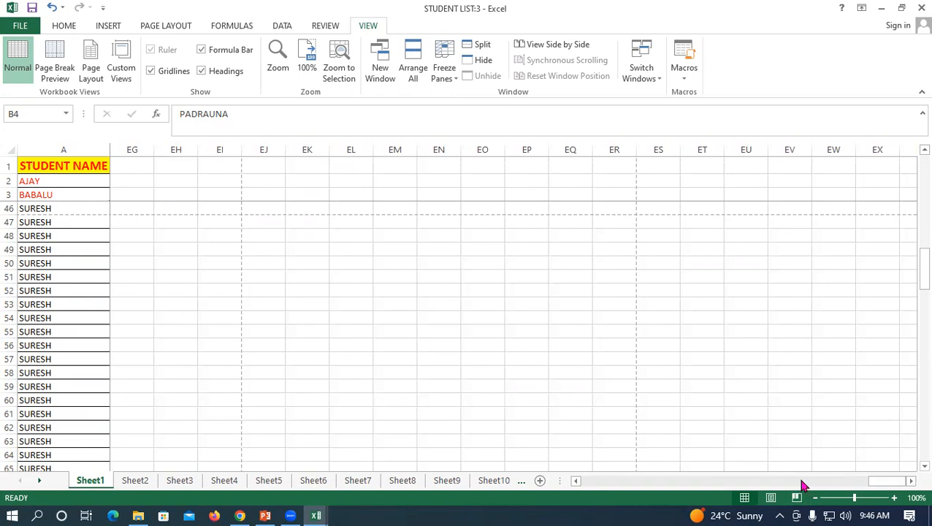
left_click_drag(886, 488, 577, 486)
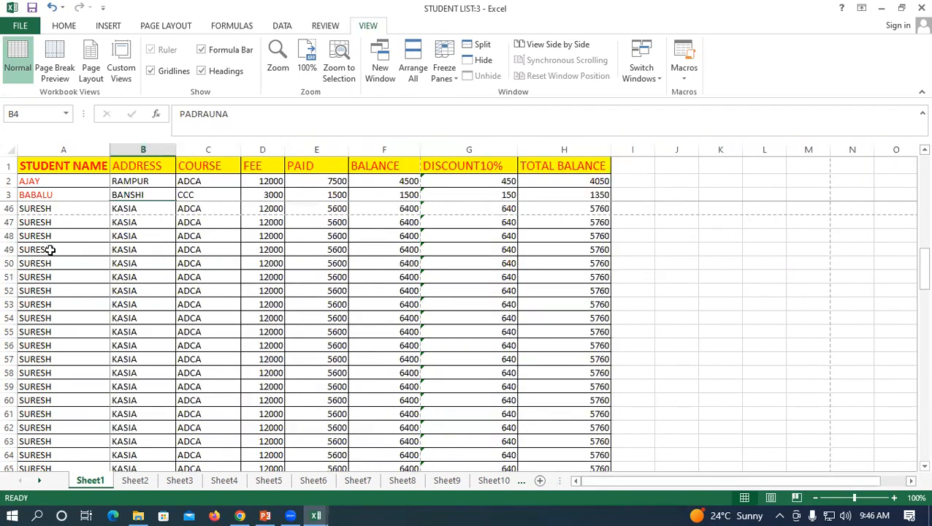
Select cell B49 and unfreeze the panes
left_click(150, 249)
left_click(453, 69)
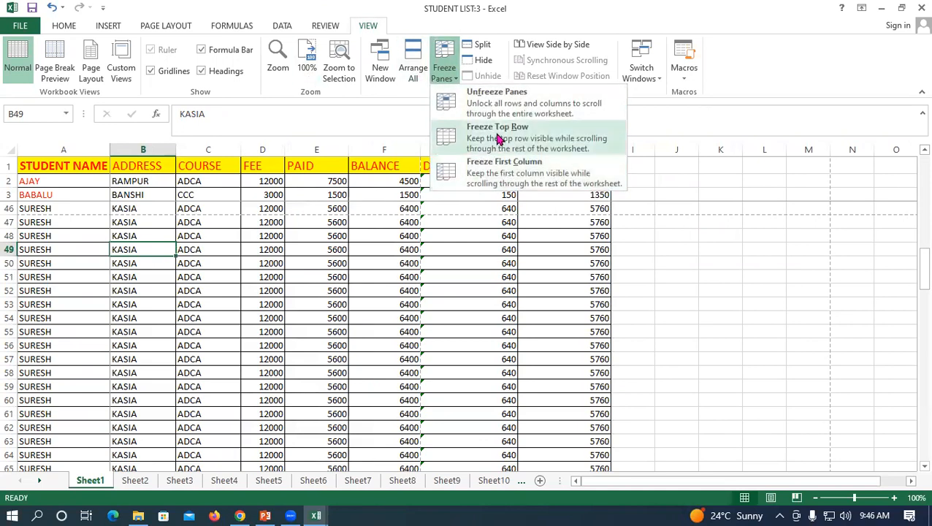
left_click(491, 105)
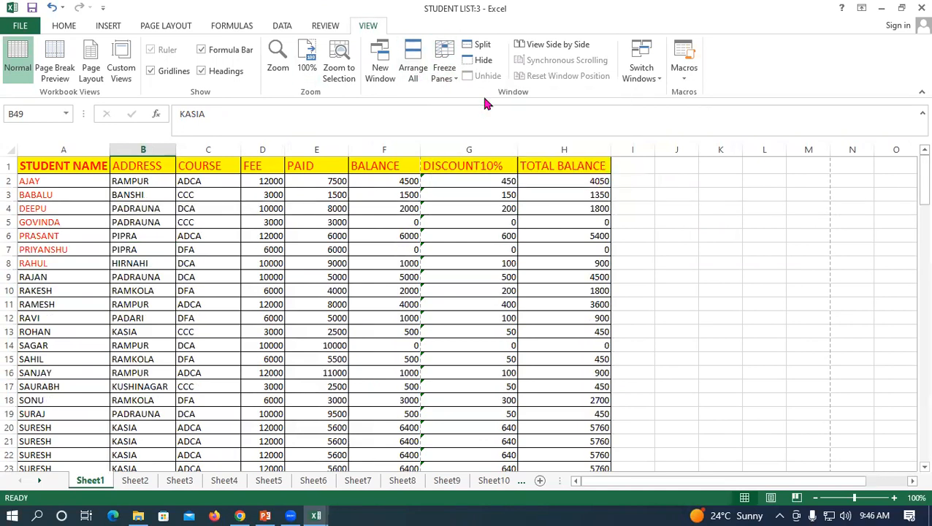
Select columns A to D, from STUDENT NAME to FEE, and apply Freeze Panes to that selection
left_click(446, 73)
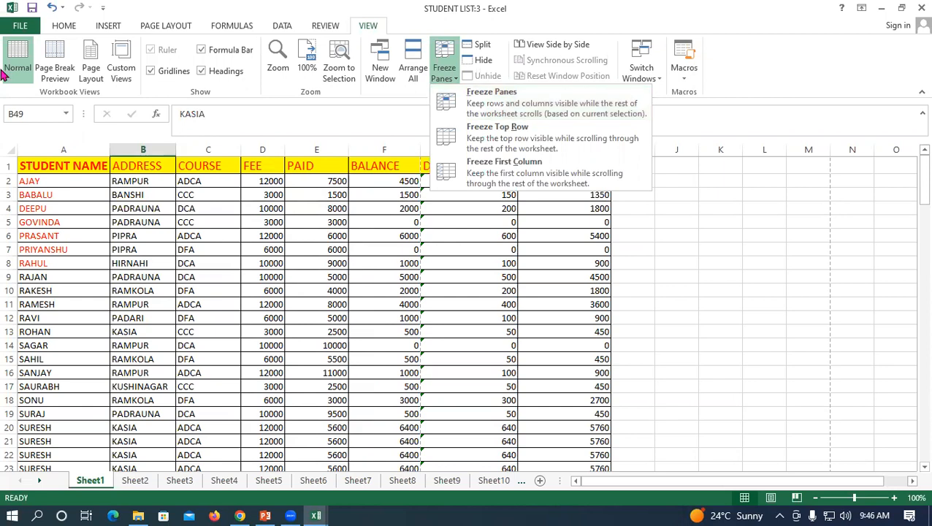
left_click(70, 150)
left_click_drag(71, 150, 261, 151)
left_click(444, 73)
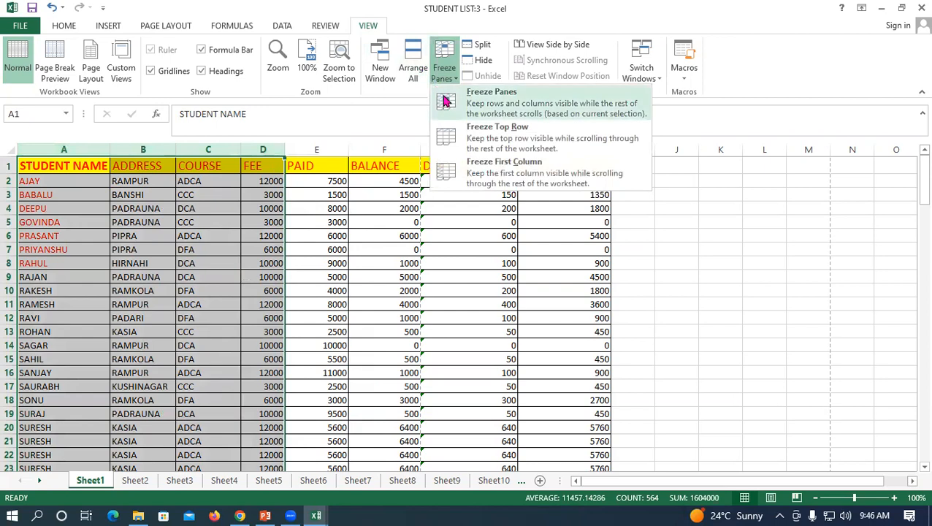
left_click(462, 102)
Select cell E8 and check which rows and columns stay fixed while moving down the records and across the sheet
left_click(292, 265)
scroll(212, 333, "down", 2)
scroll(213, 335, "up", 2)
scroll(212, 335, "down", 11)
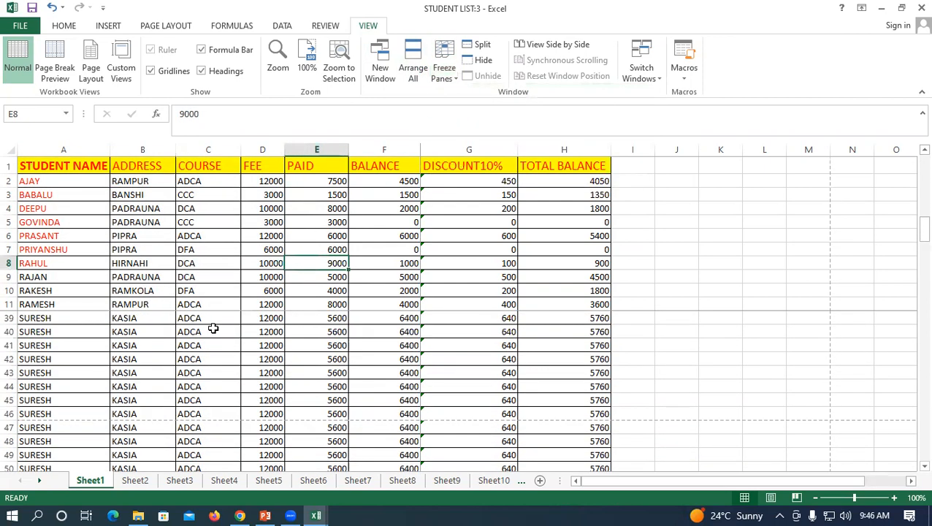
scroll(213, 328, "down", 2)
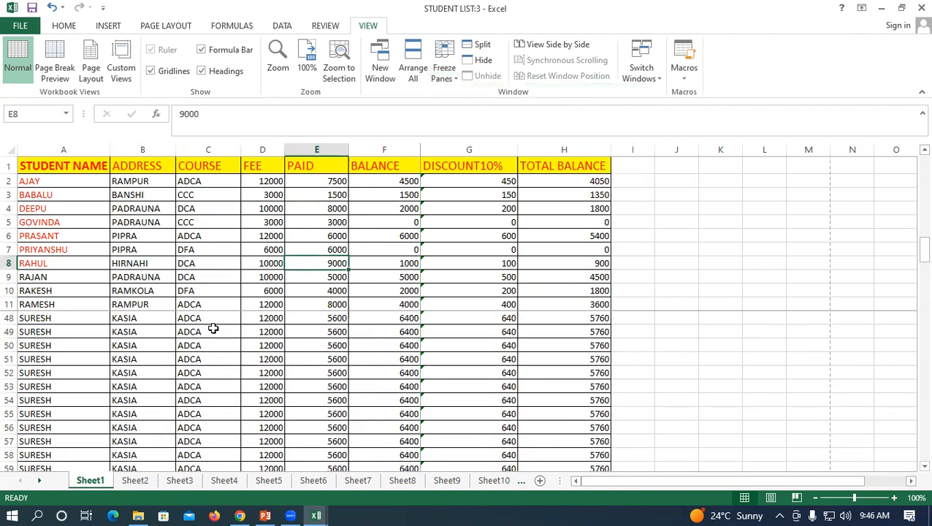
left_click(912, 482)
left_click_drag(912, 482, 912, 481)
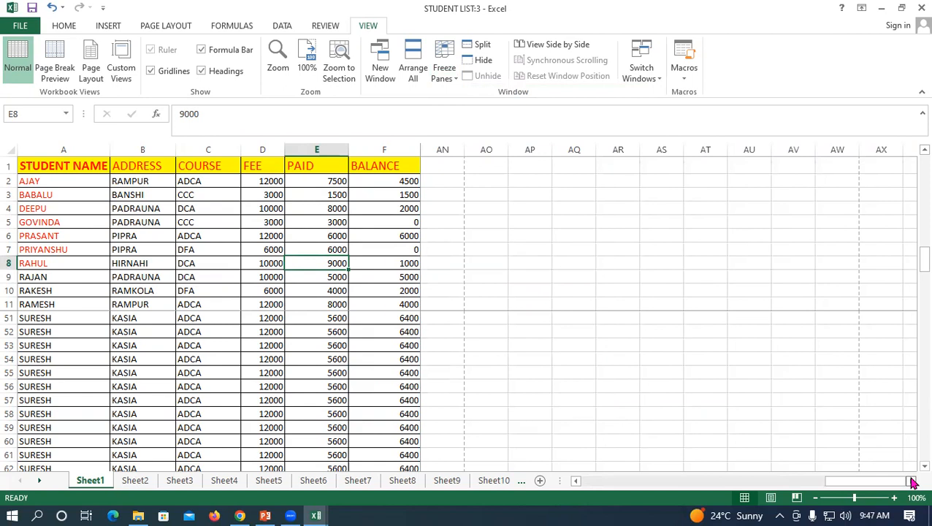
Unfreeze the panes and select cell F5 in the BALANCE column
left_click(444, 73)
left_click(449, 99)
left_click(454, 276)
left_click(377, 219)
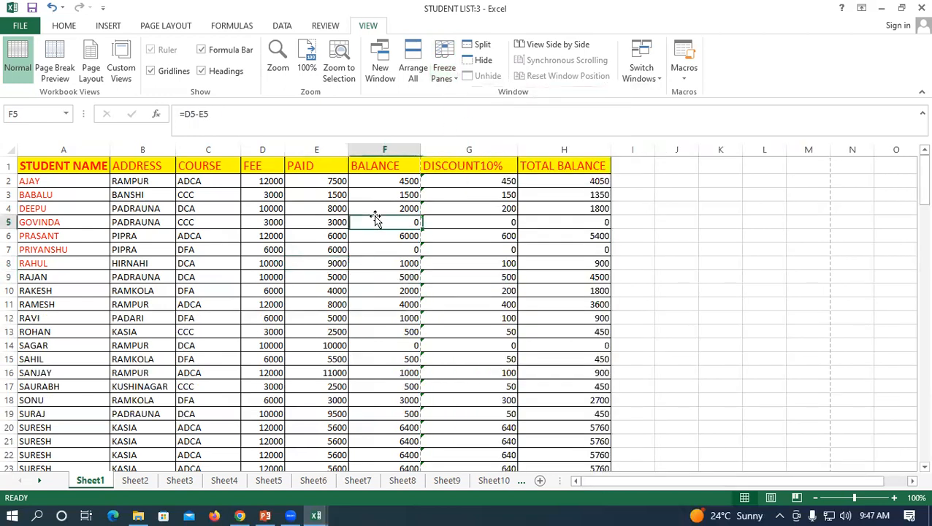
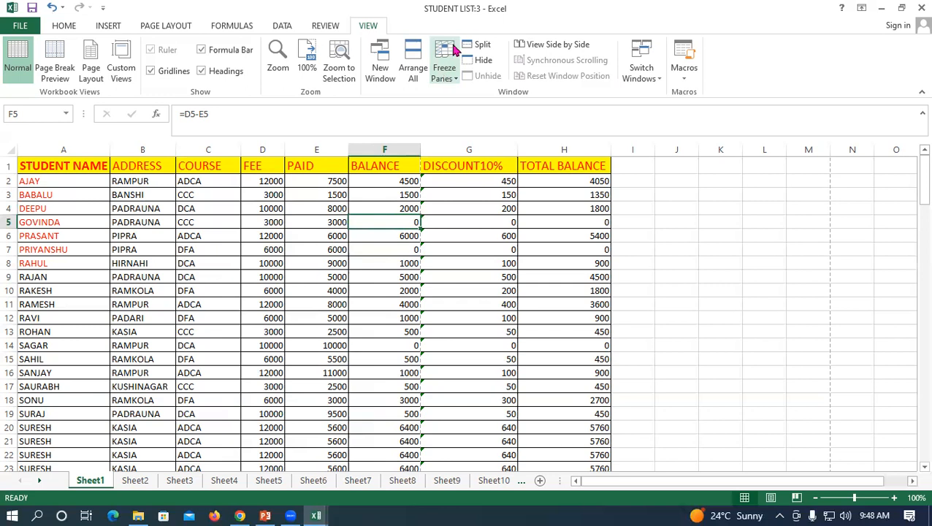
Split the sheet into panes at cell F5, and move the upper panes down the list from cell F3
left_click(480, 44)
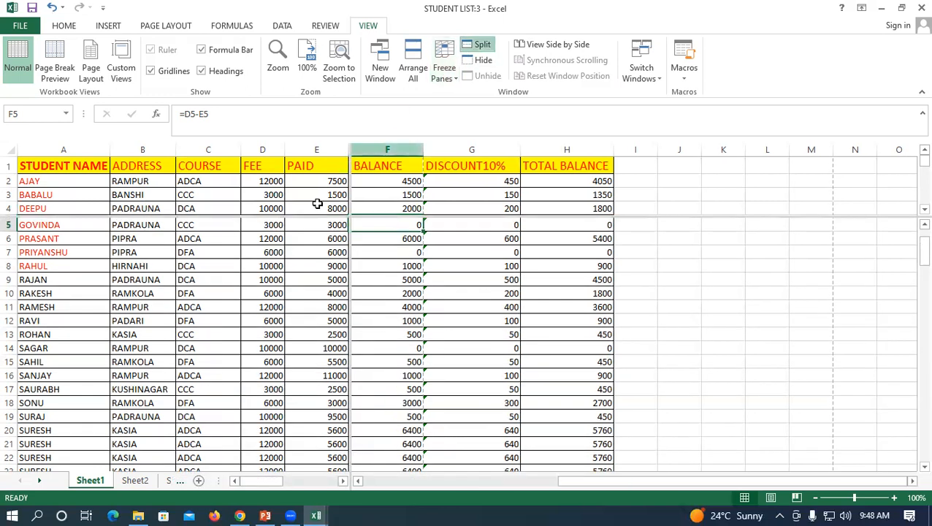
left_click(254, 208)
left_click(371, 191)
scroll(372, 191, "down", 13)
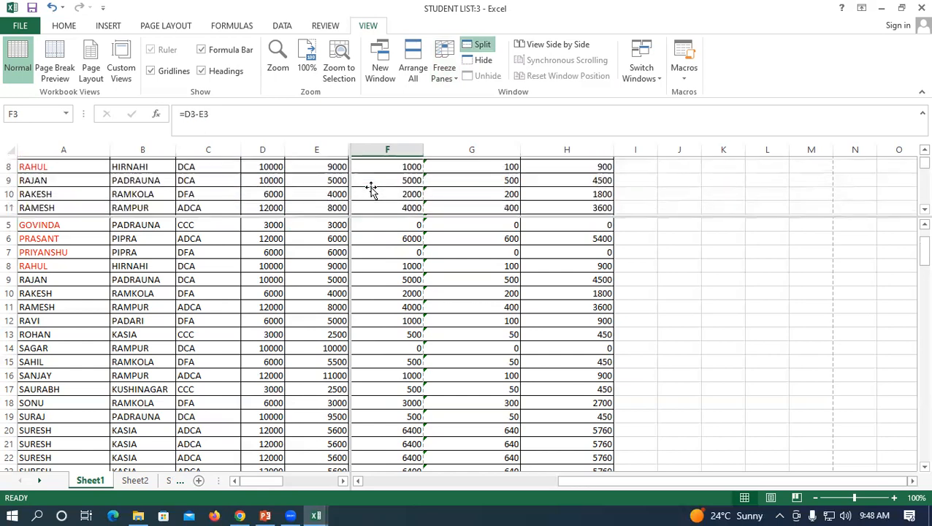
Examine how the lower and upper split panes move independently, and bring both back to the heading row
left_click(360, 306)
scroll(361, 307, "up", 4)
scroll(360, 307, "up", 1)
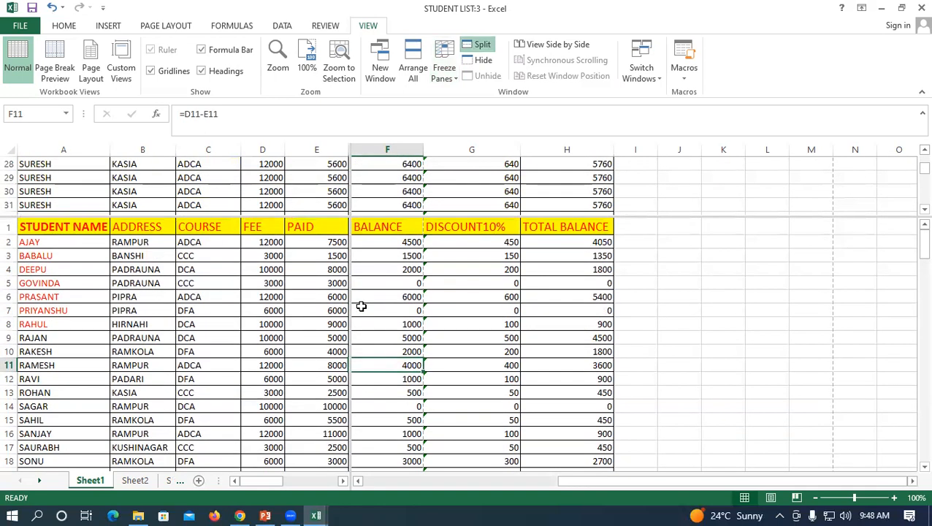
scroll(370, 299, "down", 4)
scroll(371, 297, "up", 4)
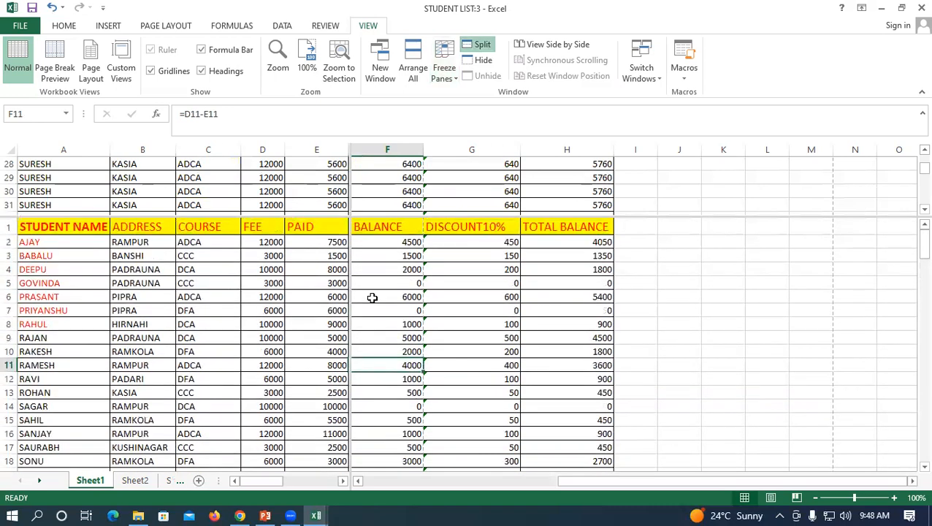
left_click(336, 189)
scroll(335, 190, "up", 9)
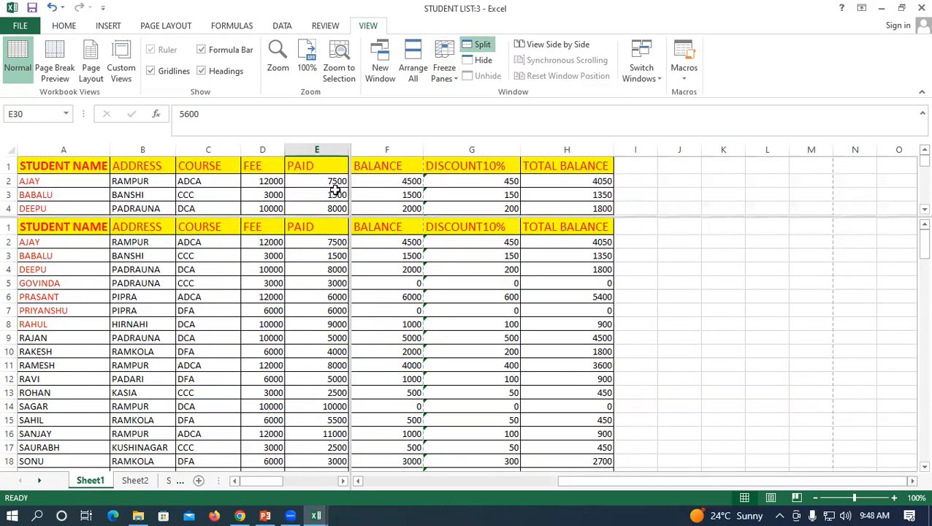
Move the split to just after column B and lower down the sheet, and check how the upper panes move independently
left_click_drag(348, 155, 146, 182)
left_click_drag(111, 216, 115, 380)
left_click(265, 234)
scroll(265, 234, "down", 4)
scroll(252, 260, "up", 4)
scroll(243, 288, "down", 7)
scroll(243, 288, "down", 5)
scroll(244, 288, "up", 5)
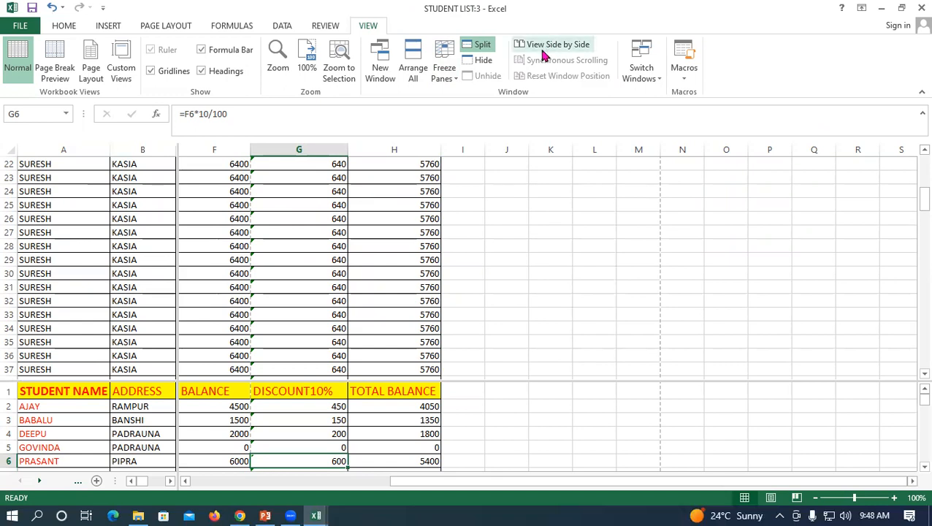
Remove the split from the sheet and select cell G31 in the DISCOUNT10% column
left_click(478, 46)
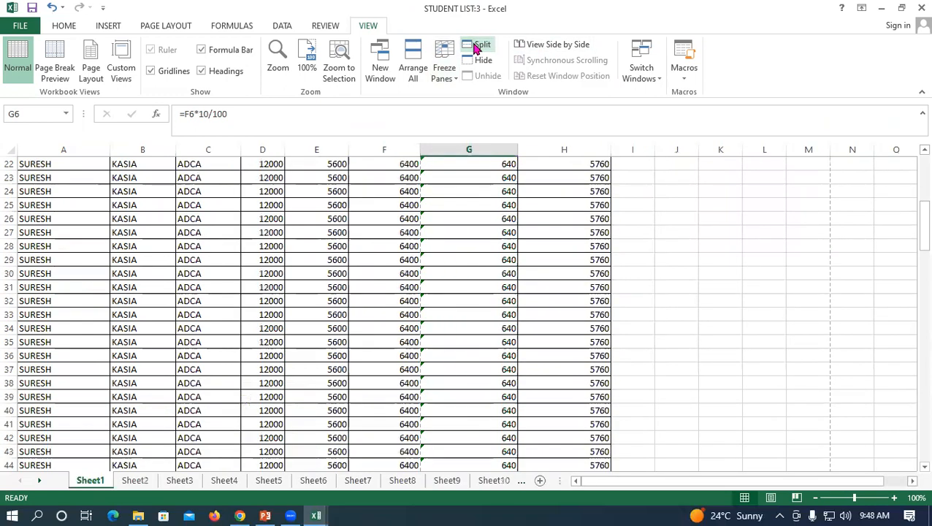
left_click(476, 287)
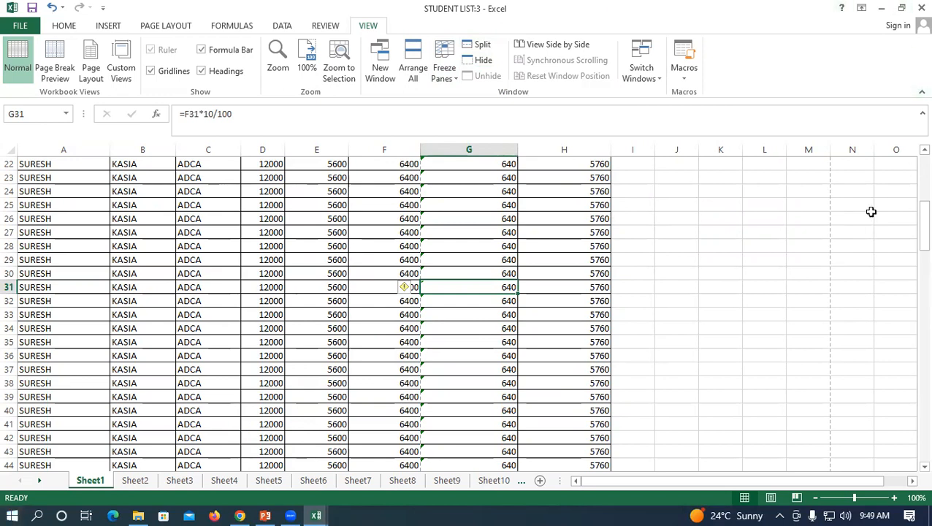
Hide the STUDENT LIST:3 window, unhide it from the maximized STUDENT LIST:1 window, and select cell K25
left_click(483, 62)
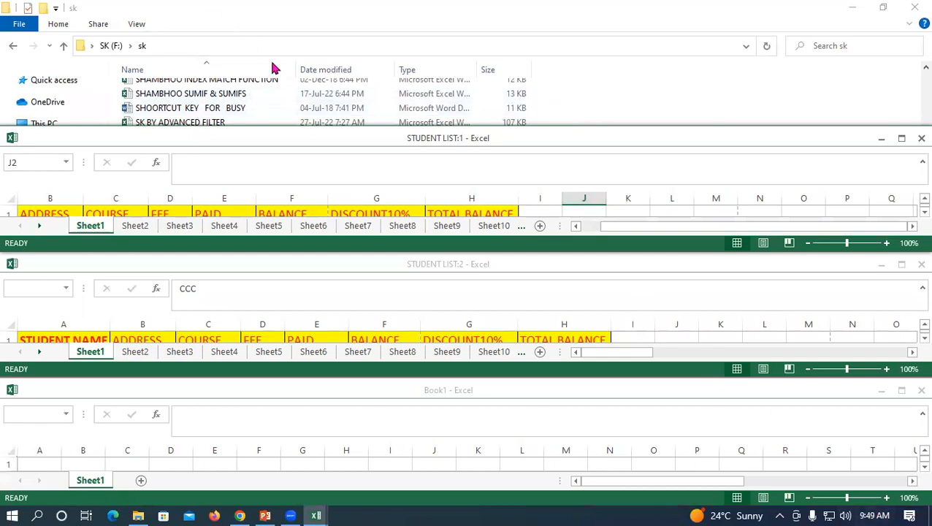
left_click(902, 138)
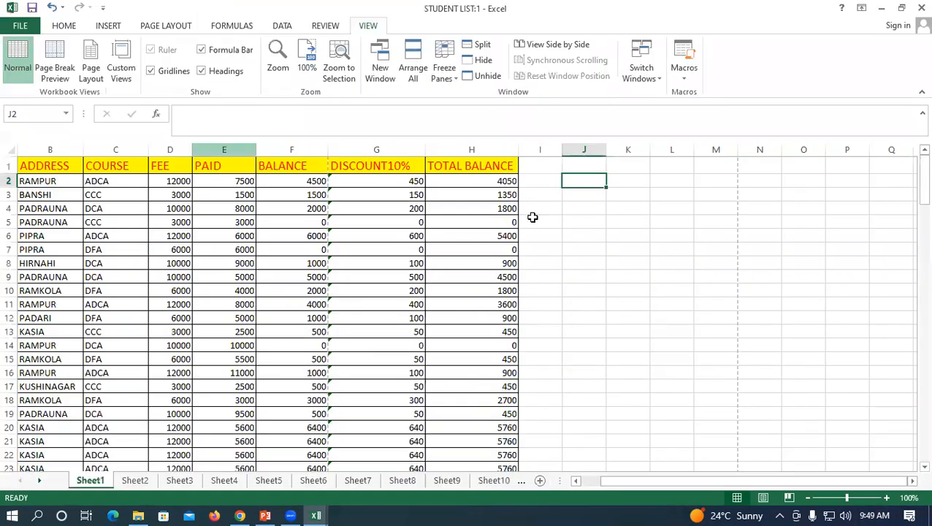
left_click(475, 80)
left_click(442, 195)
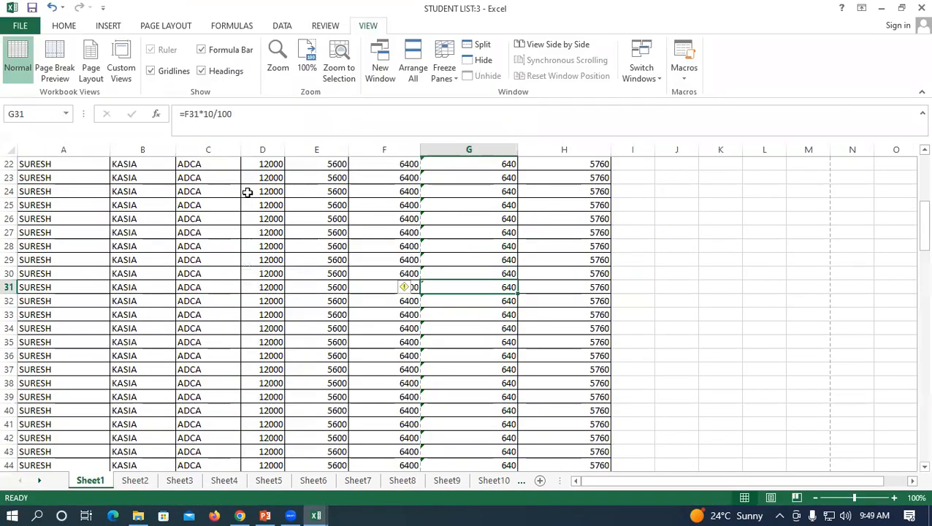
left_click(718, 202)
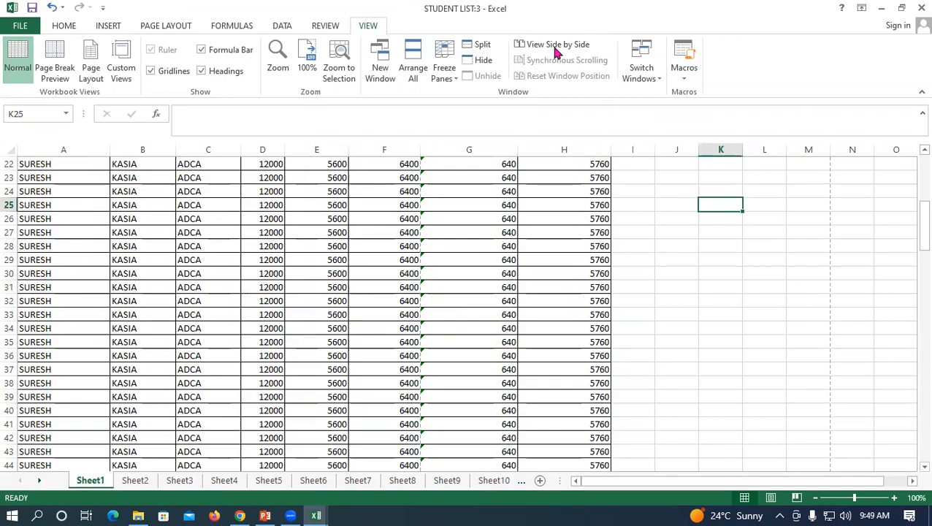
Hide the STUDENT LIST:3, STUDENT LIST:1 and STUDENT LIST:2 windows in turn, and maximize the remaining Book1 window
left_click(481, 62)
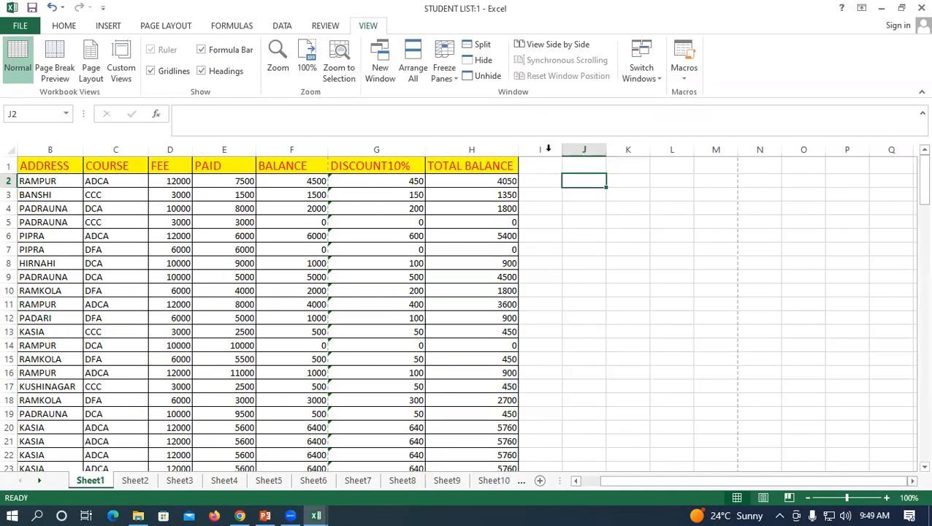
left_click(482, 62)
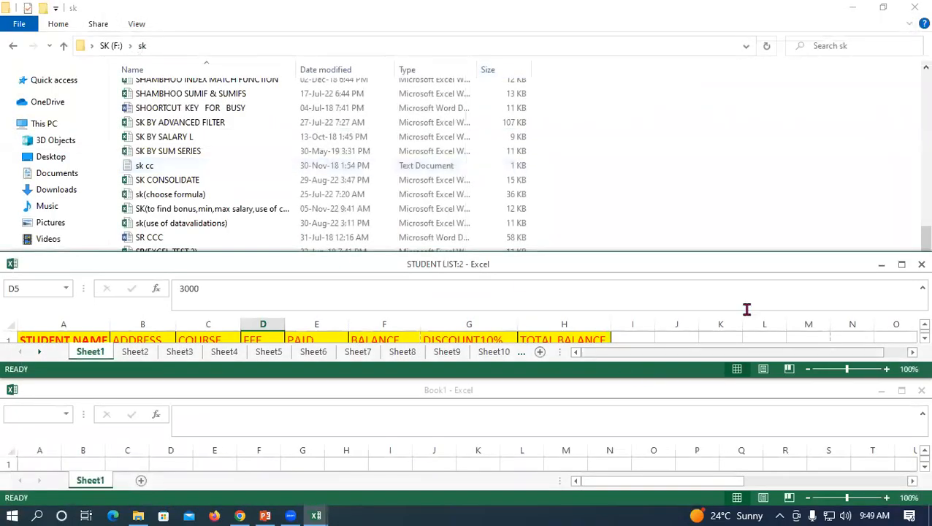
left_click_drag(847, 266, 818, 172)
left_click(851, 165)
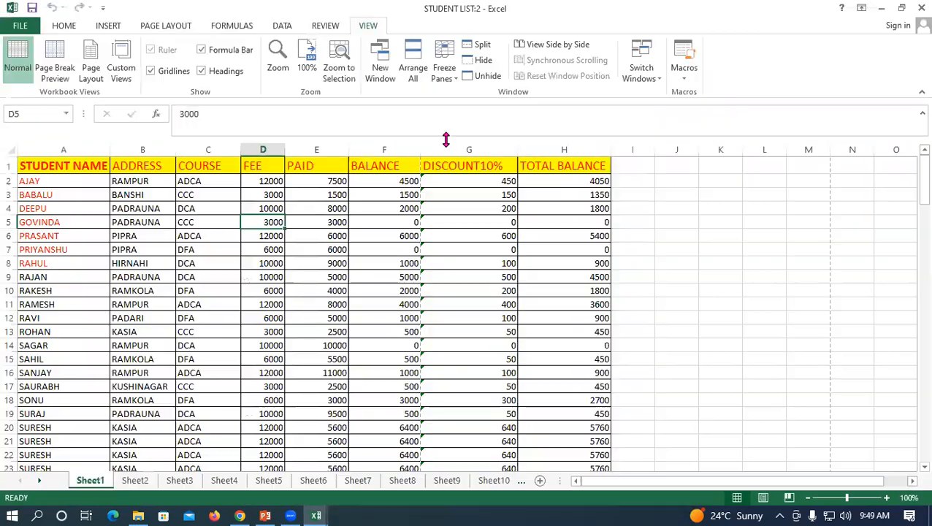
left_click(483, 62)
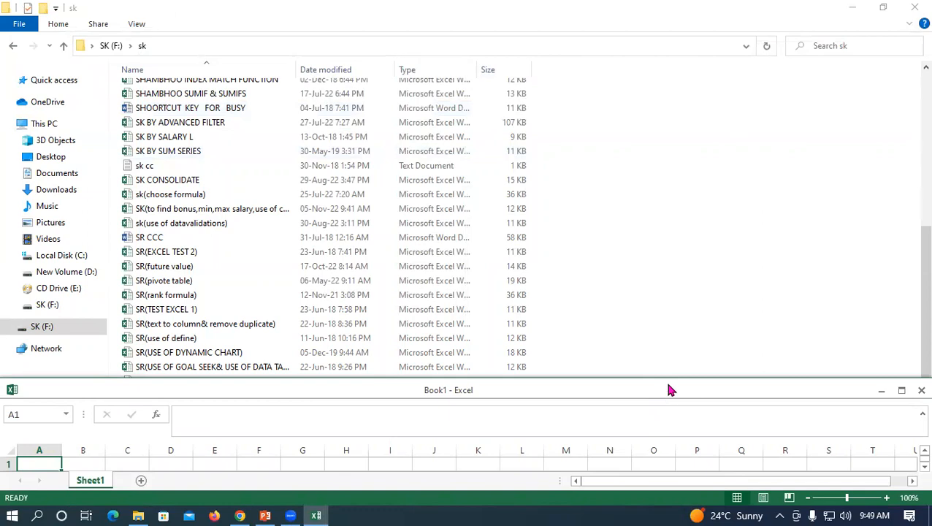
left_click_drag(669, 390, 626, 185)
left_click(855, 185)
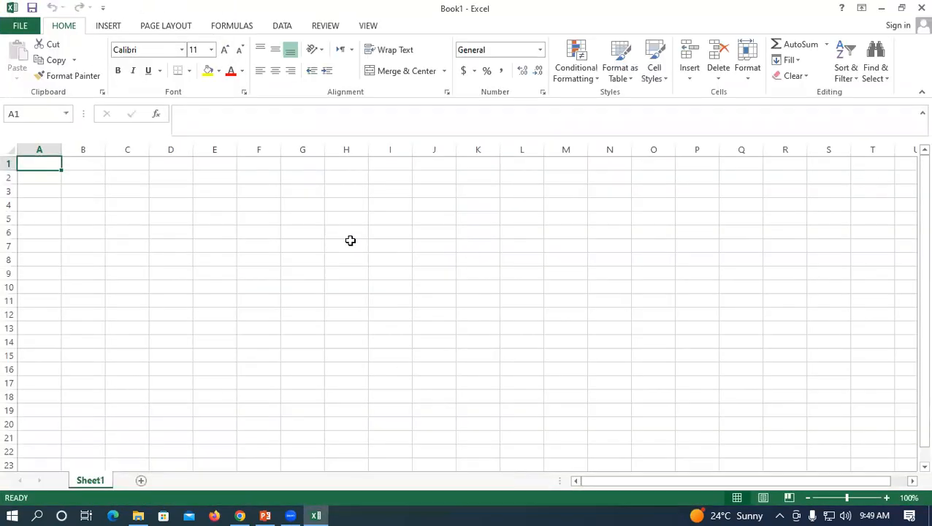
Unhide the STUDENT LIST:3 window from Book1
left_click(350, 240)
left_click(368, 26)
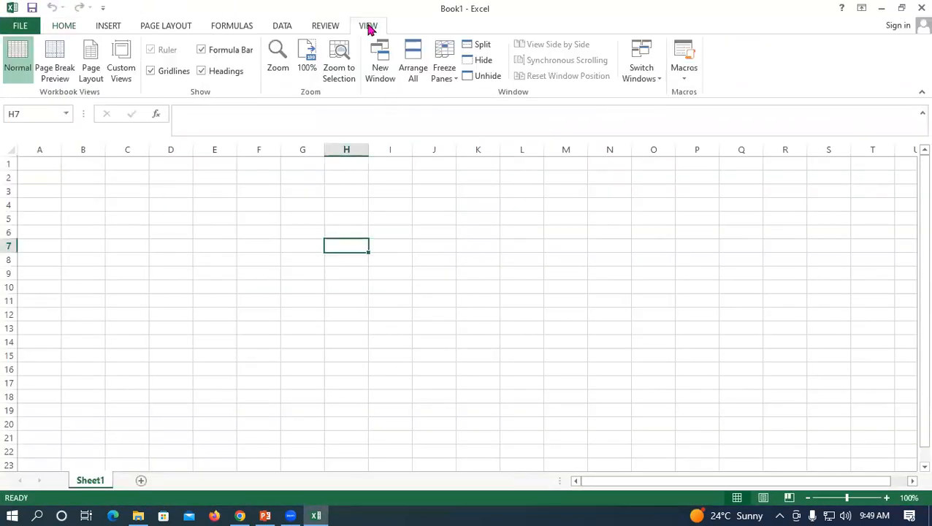
left_click(485, 77)
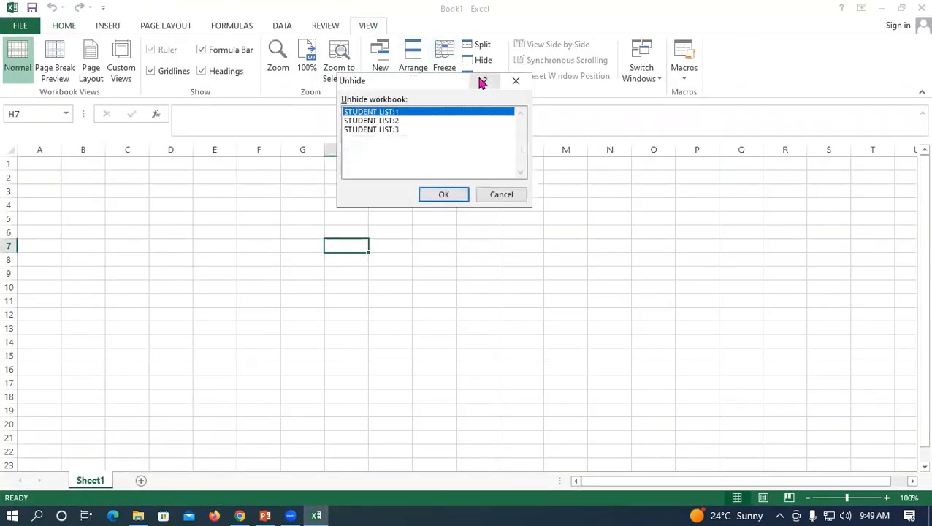
left_click(384, 130)
left_click(459, 195)
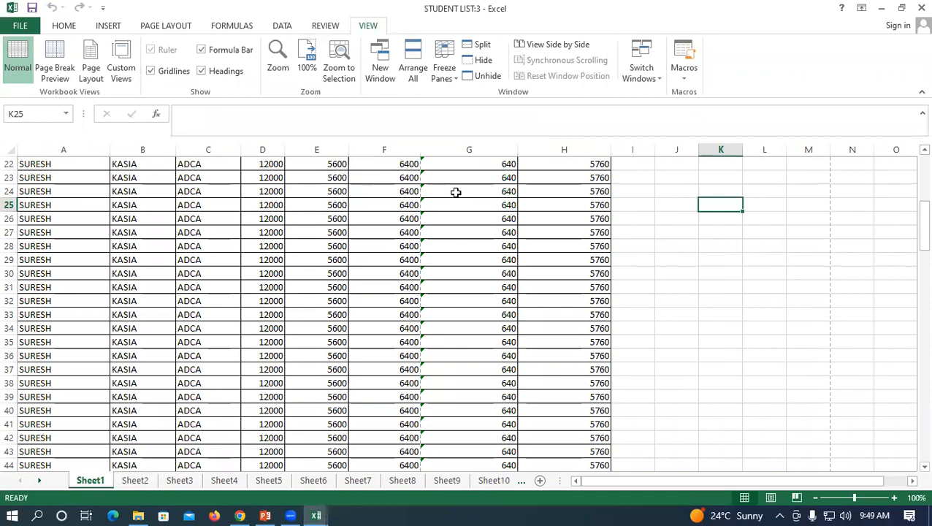
Select cell I27 in STUDENT LIST:3 and unhide the STUDENT LIST:2 window
left_click(631, 231)
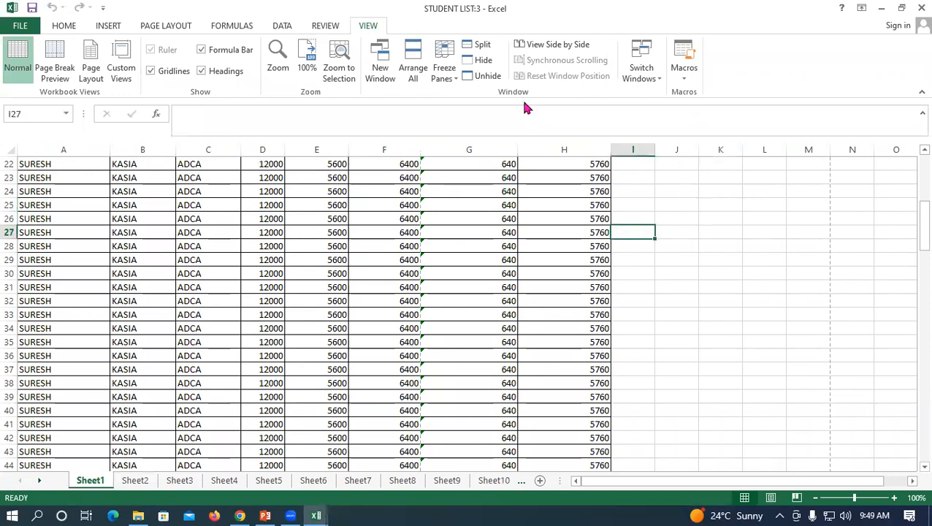
left_click(485, 76)
left_click(373, 122)
left_click(440, 194)
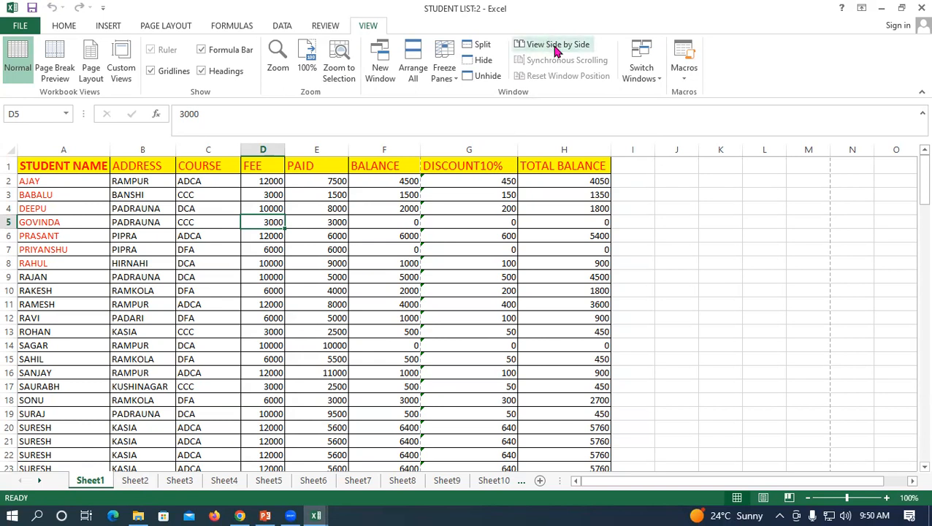
View STUDENT LIST:2 side by side with STUDENT LIST:3
left_click(537, 46)
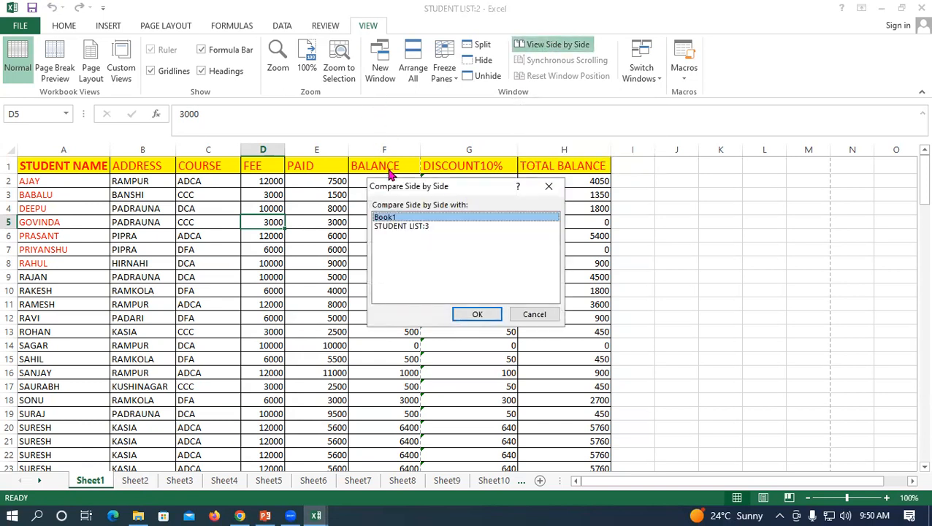
left_click_drag(401, 187, 392, 178)
left_click(371, 103)
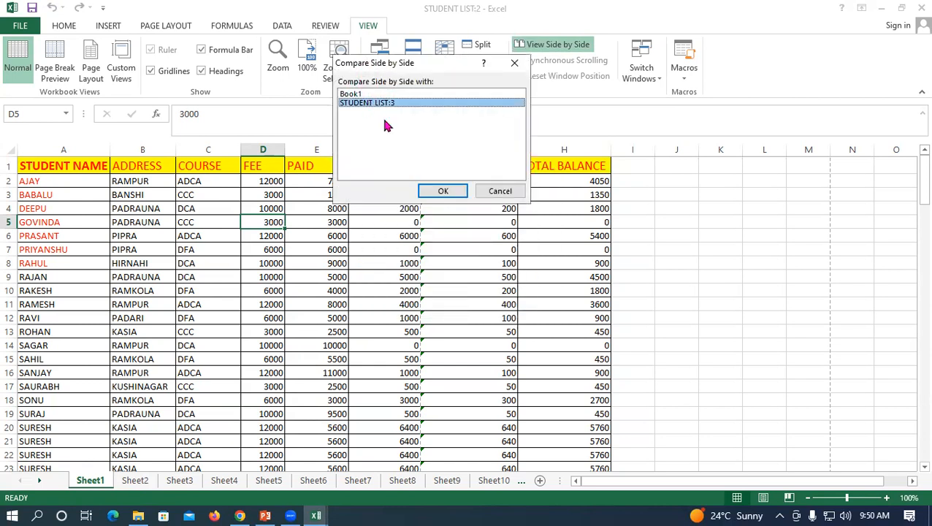
left_click(441, 190)
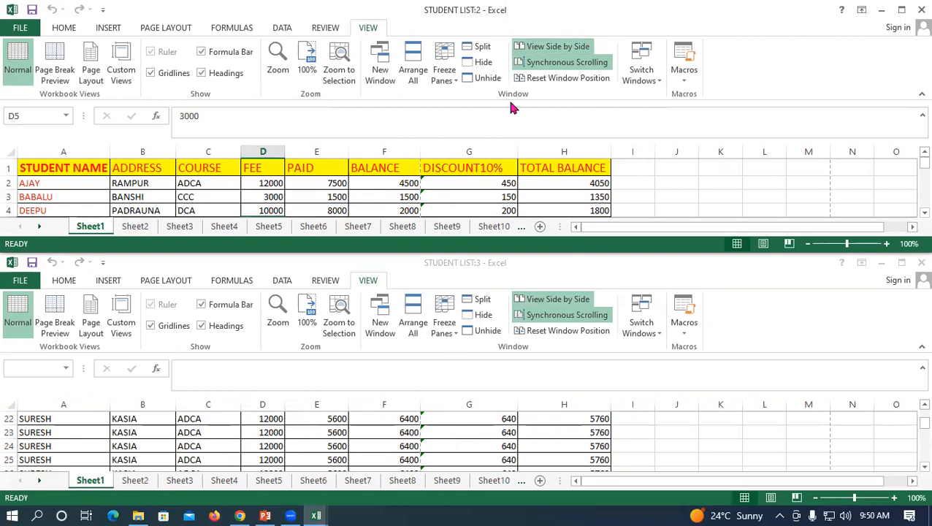
End the current side-by-side comparison and compare STUDENT LIST:2 side by side with Book1 instead
left_click(537, 47)
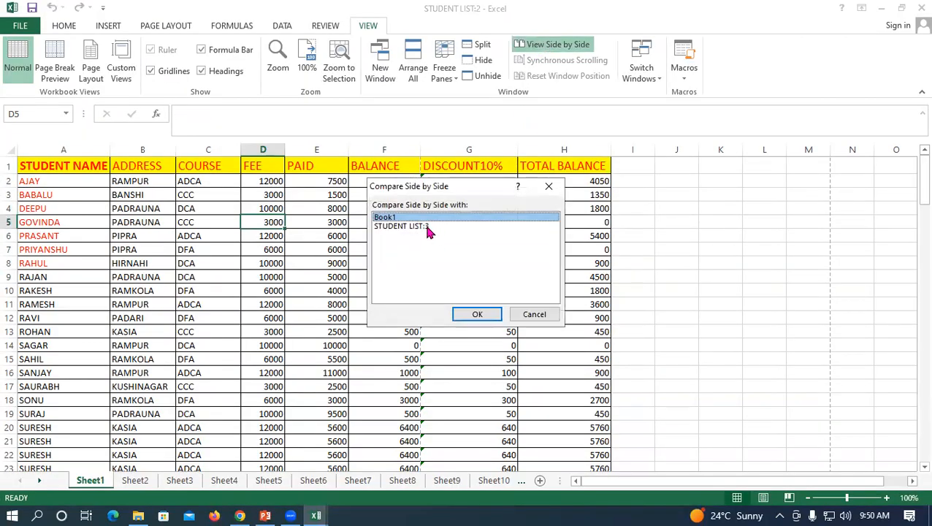
left_click(428, 227)
left_click(442, 219)
left_click(477, 314)
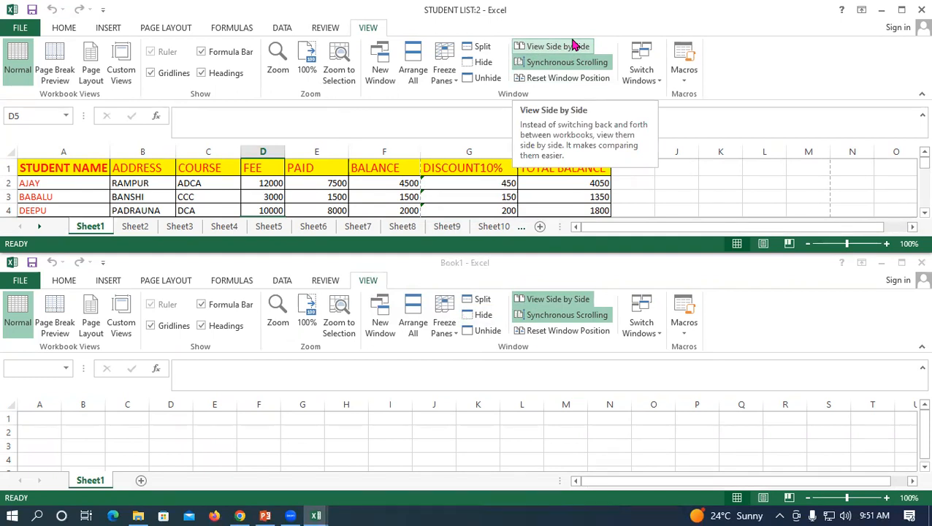
Activate the Book1 window, maximize STUDENT LIST:2, and select cells J5 and K4 in it
left_click(875, 357)
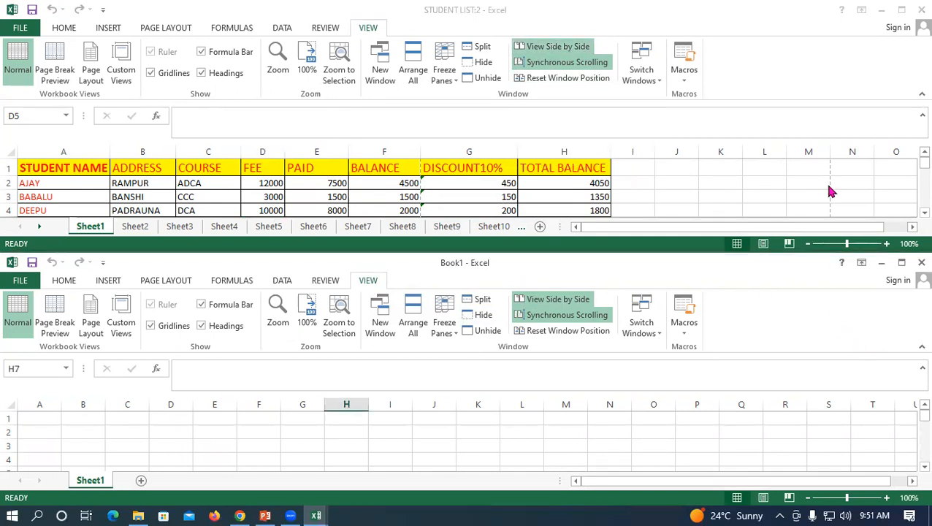
left_click(900, 11)
left_click(662, 222)
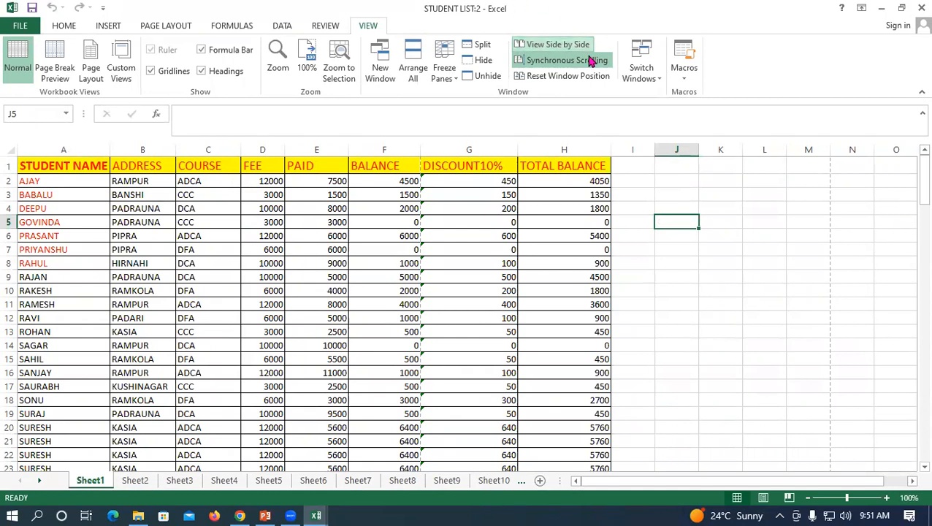
left_click(738, 205)
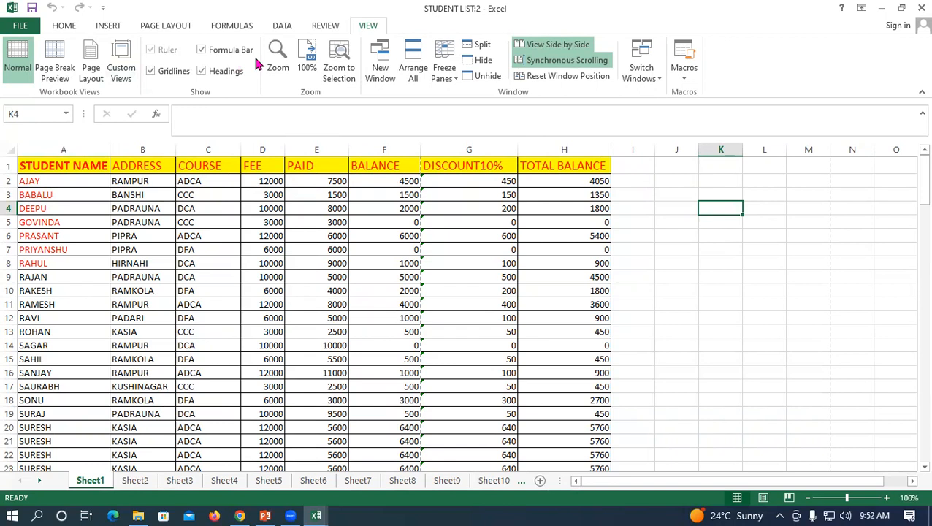
Switch windows from STUDENT LIST:2 to Book1, and from STUDENT LIST:2 to STUDENT LIST:3
left_click(656, 76)
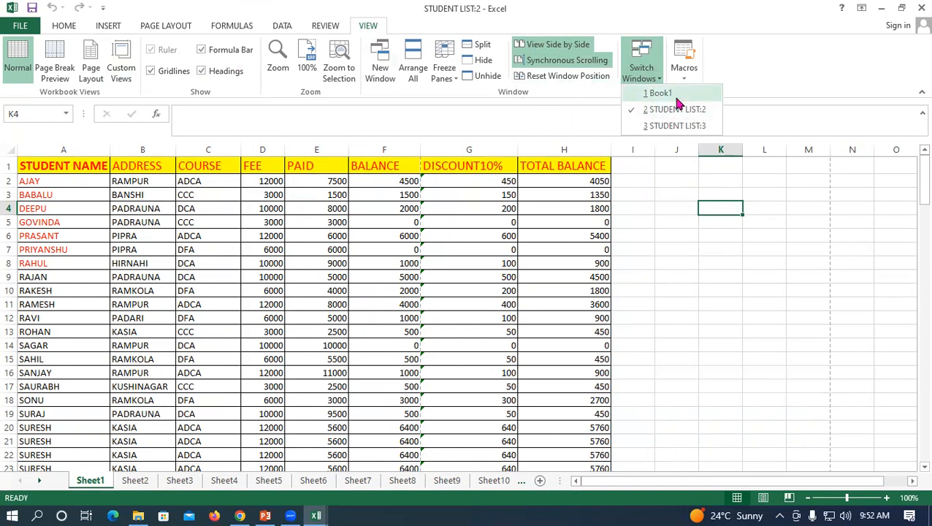
left_click(657, 94)
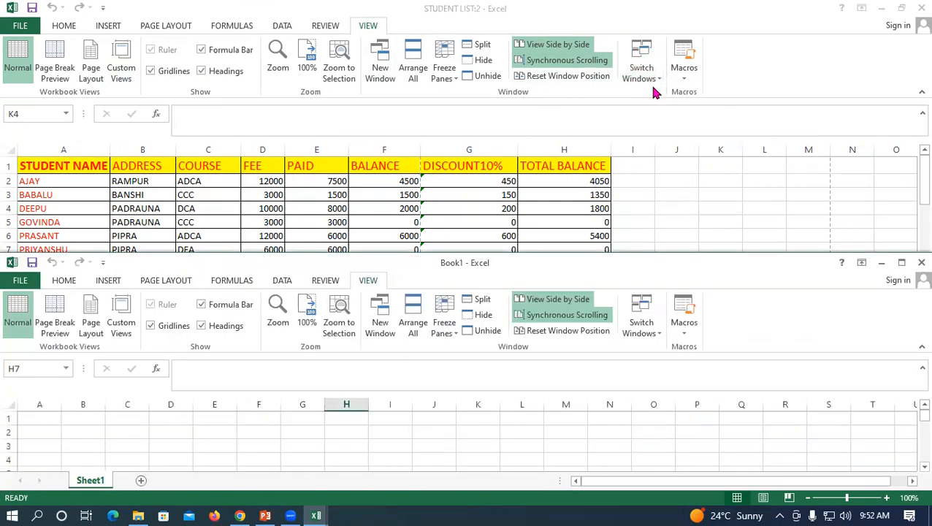
left_click(641, 73)
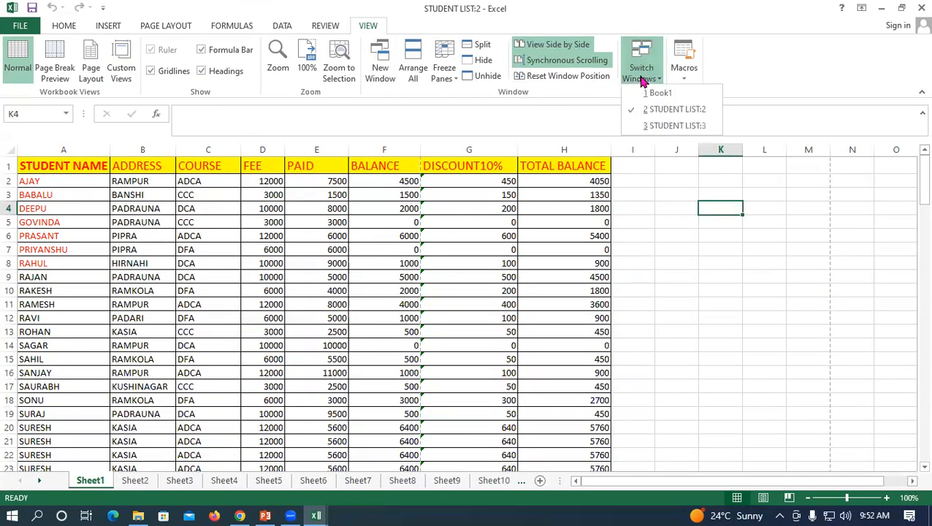
left_click(673, 126)
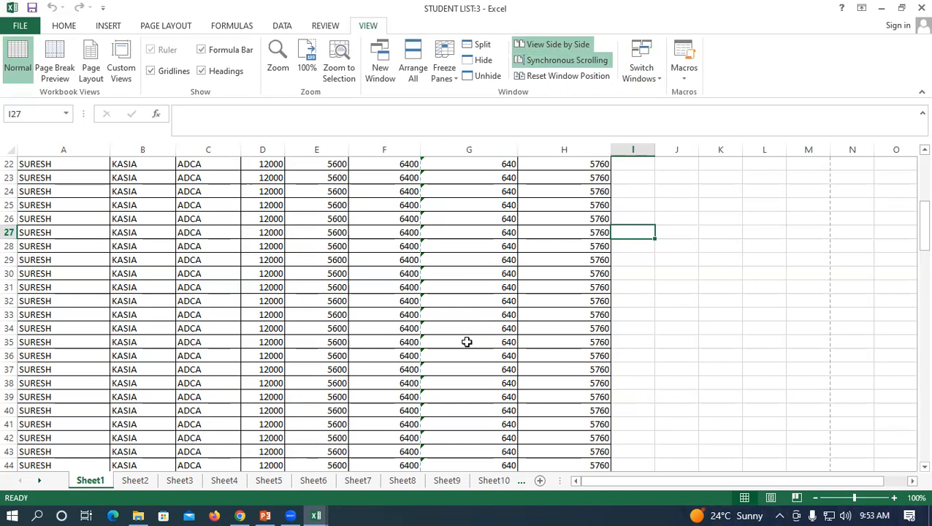
Launch Excel with the Run command excel, open a blank workbook, and select cell A3
key("super+r")
type("ex")
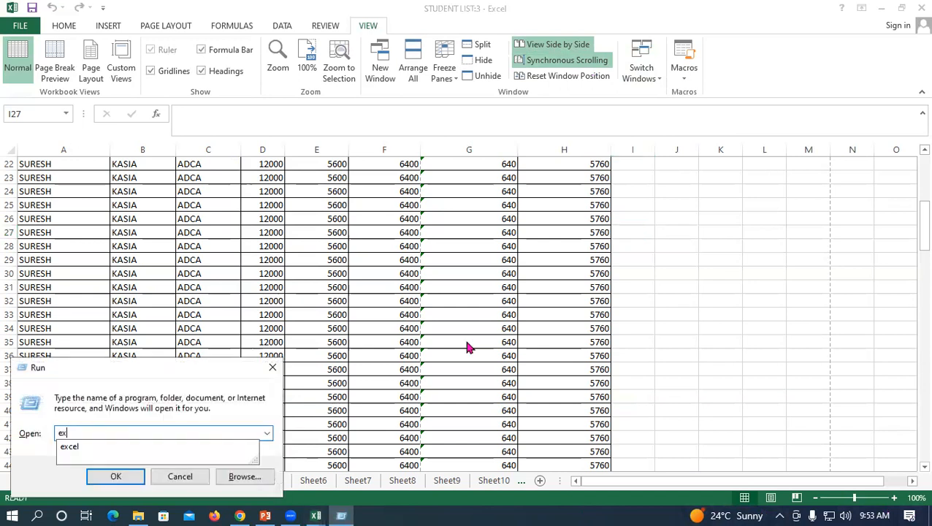
key("Down")
key("Return")
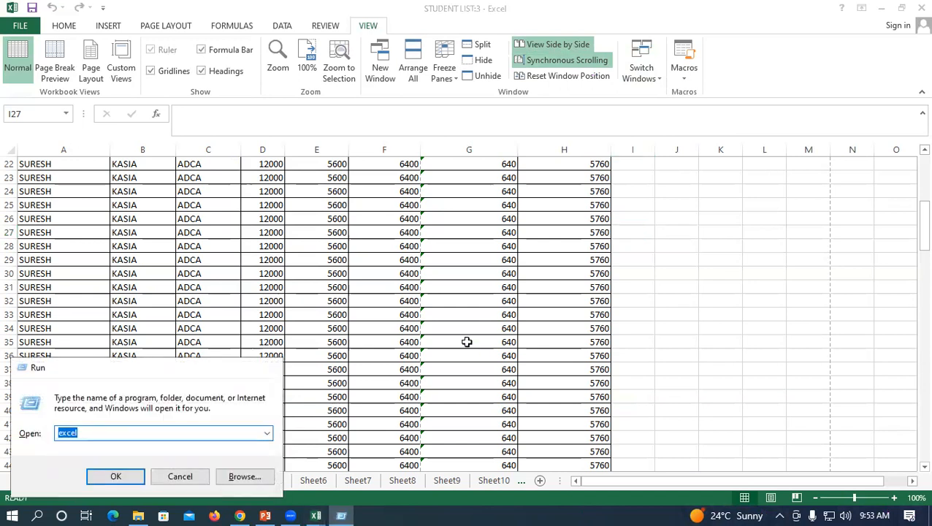
left_click(40, 191)
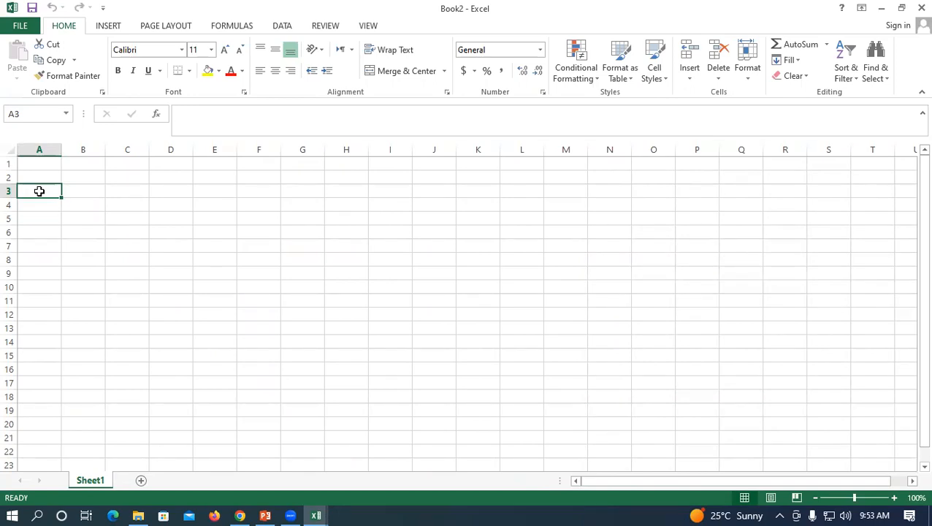
Start recording Macro1 with a shortcut key assigned, storing it in this workbook
left_click(375, 27)
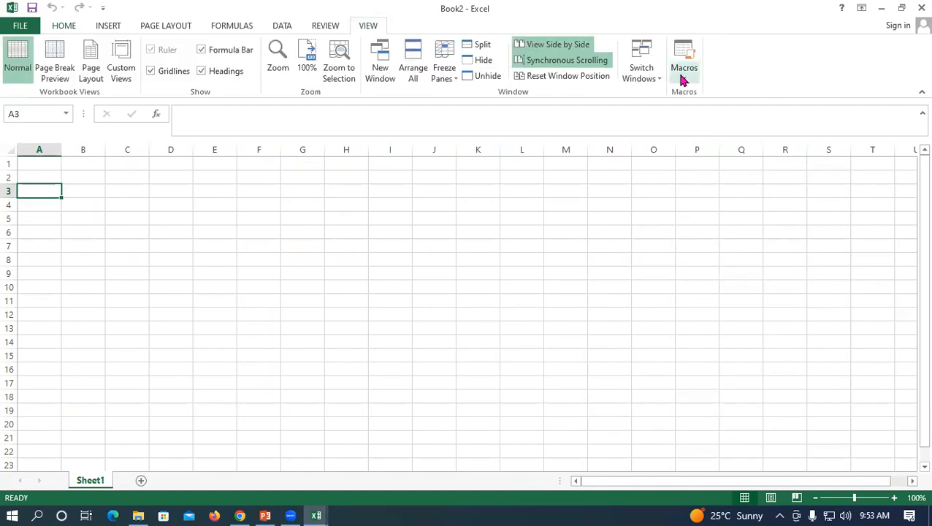
left_click(681, 77)
left_click(697, 115)
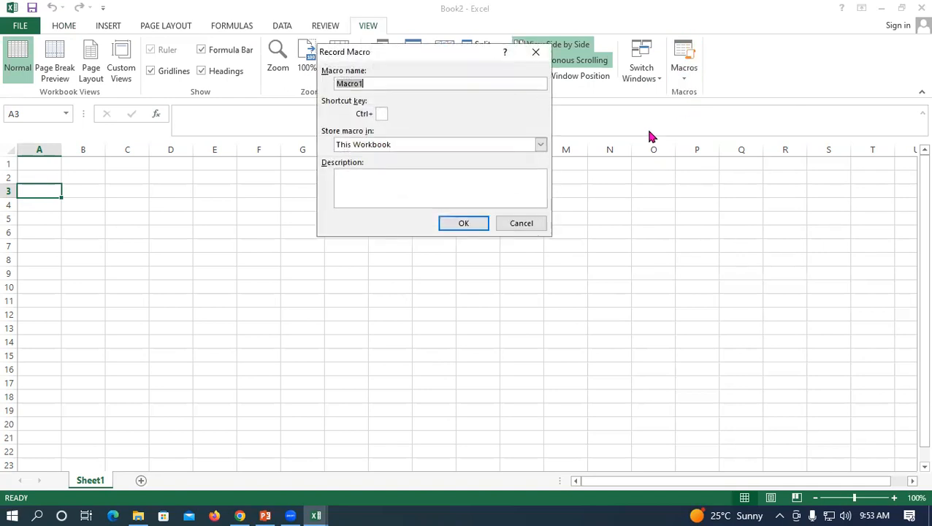
left_click(384, 112)
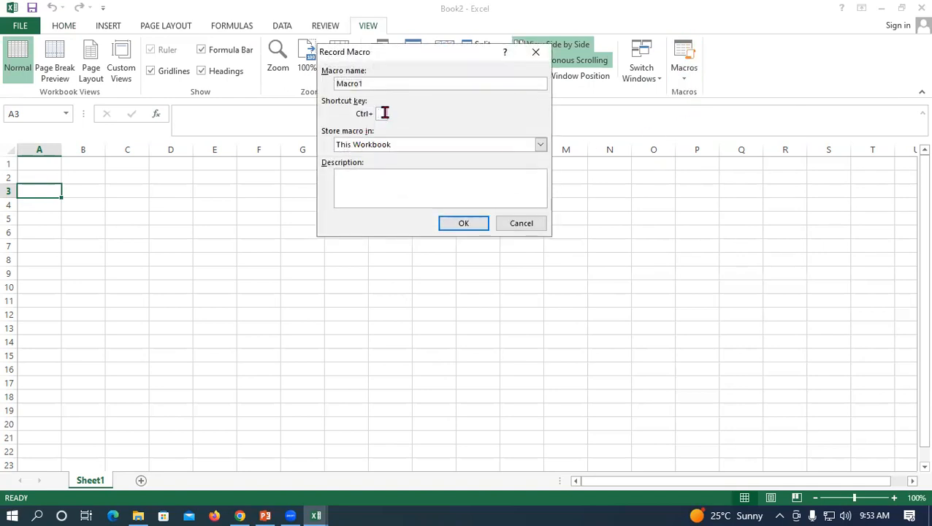
type("S")
left_click(462, 224)
Enter name in cell A3 and address in cell B3, and reselect A3
type("name")
key("Tab")
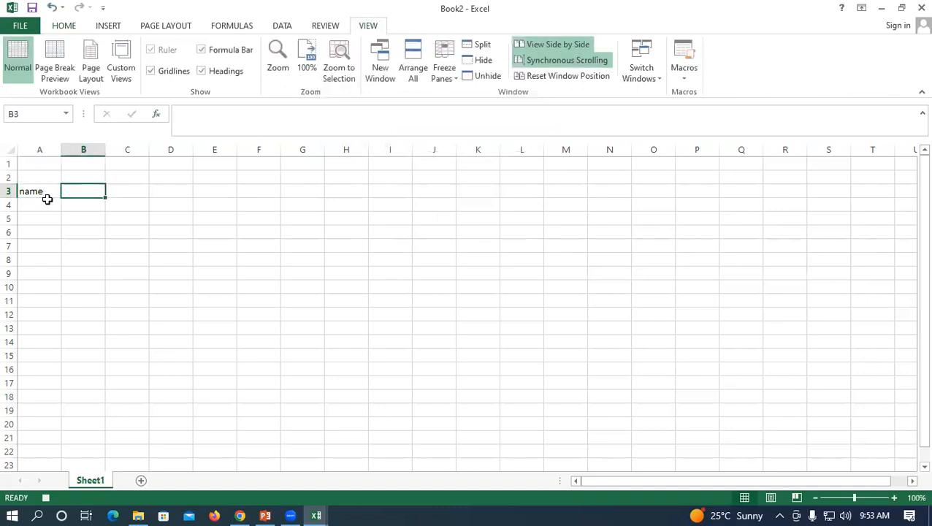
type("address")
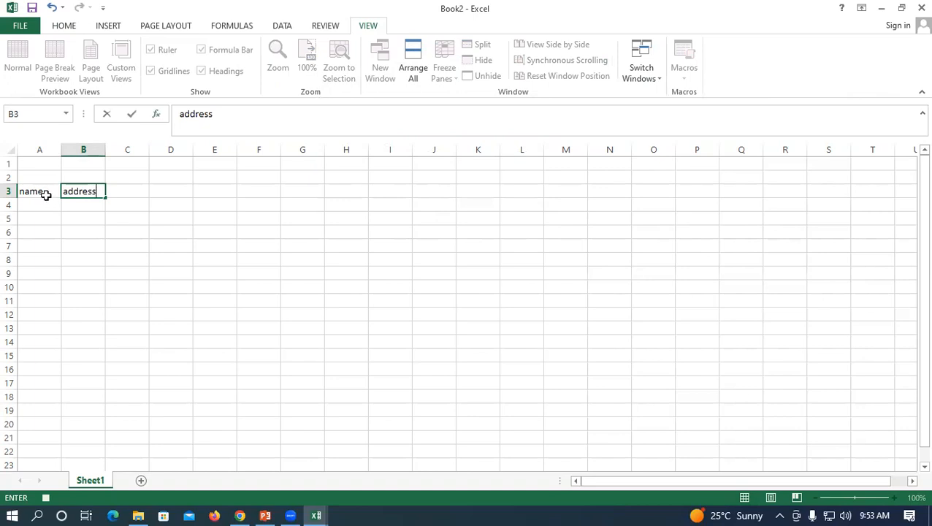
left_click(49, 191)
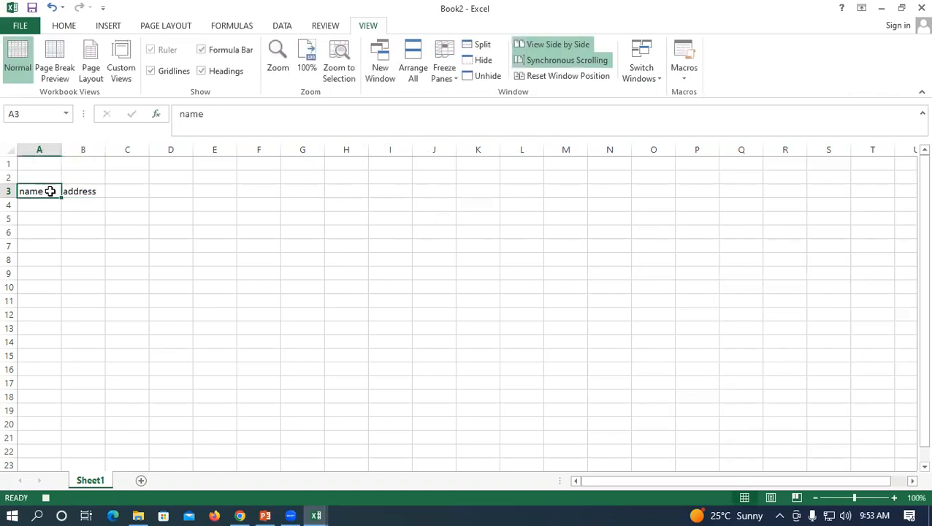
Stop the macro recording and select cell C4
left_click(684, 79)
left_click(697, 110)
left_click(138, 203)
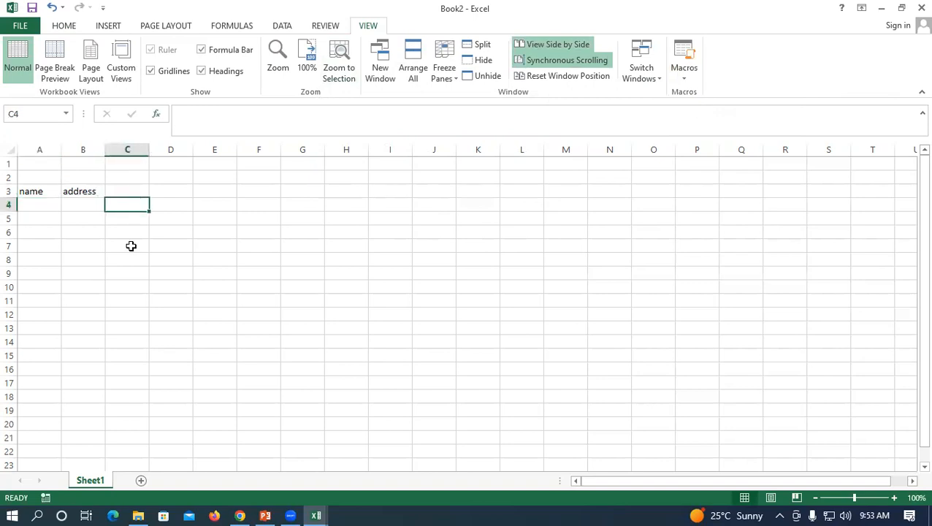
Add a new worksheet and run the recorded macro there from cell B4 with its assigned shortcut
left_click(141, 481)
left_click(91, 202)
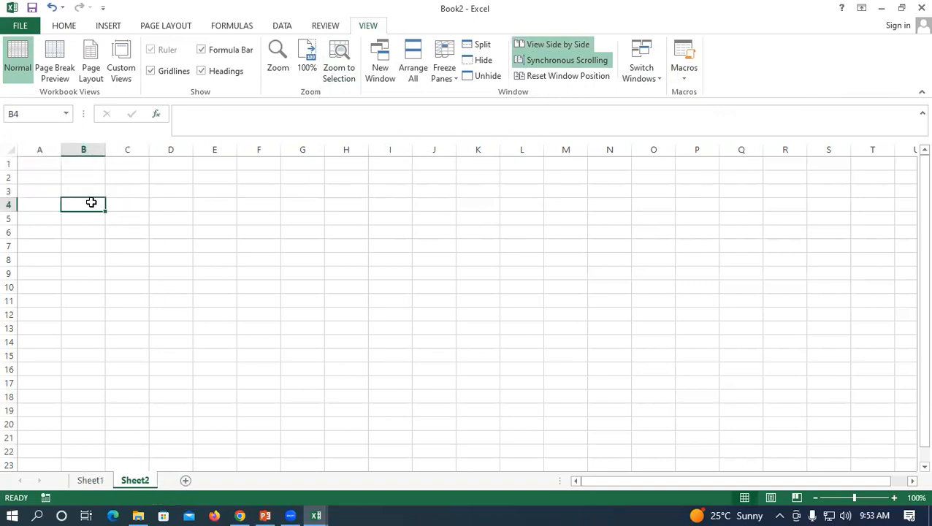
key("ctrl+m")
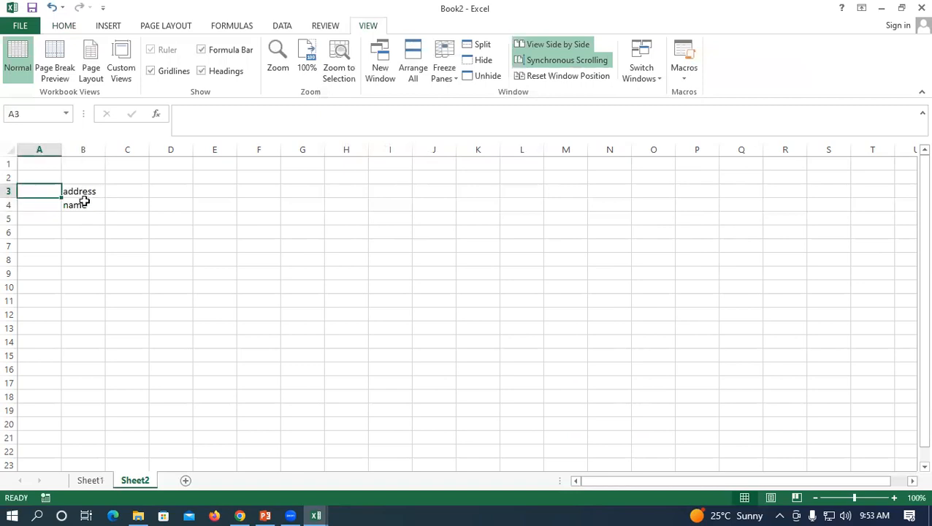
Move the name entry from cell B4 to A3 on Sheet2, and select cell B3
left_click(79, 203)
left_click_drag(62, 204, 47, 193)
left_click(86, 193)
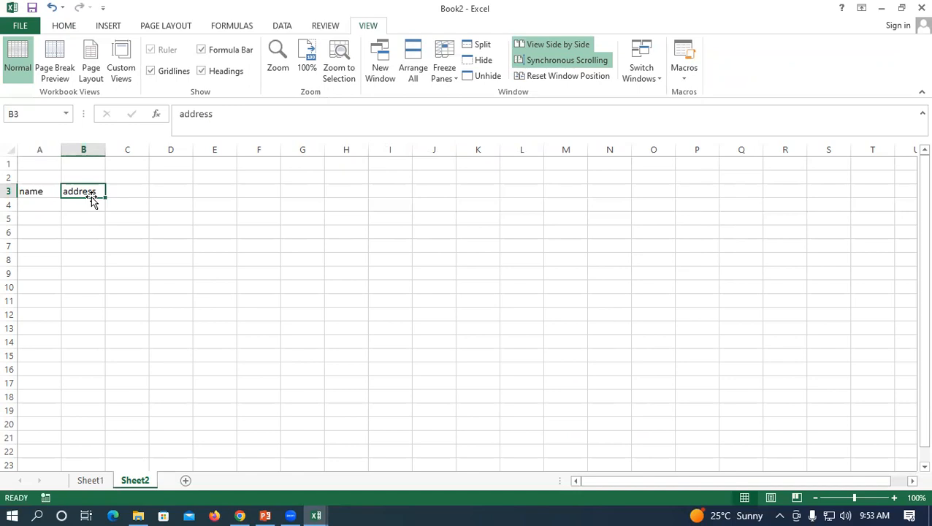
Select cell D4 on Sheet2 and run Macro1 from the list of macros
left_click(168, 201)
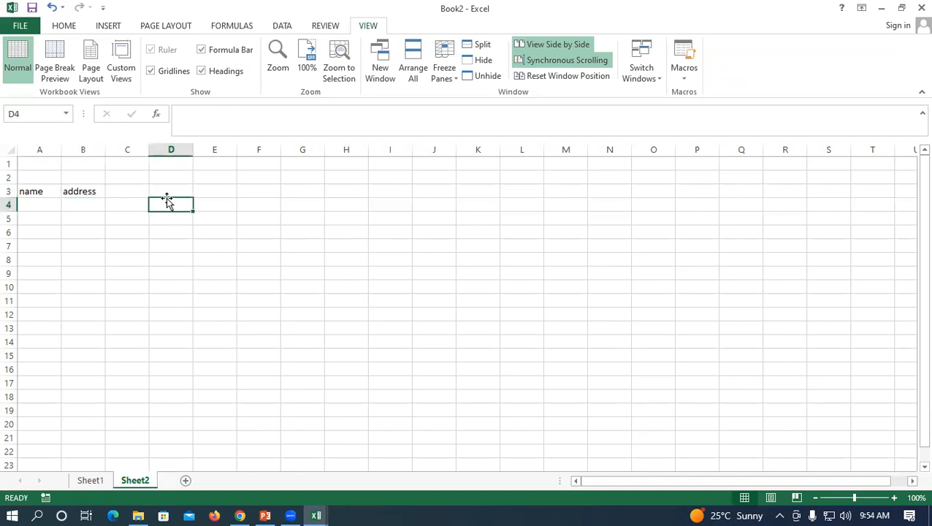
key("alt")
key("alt+F8")
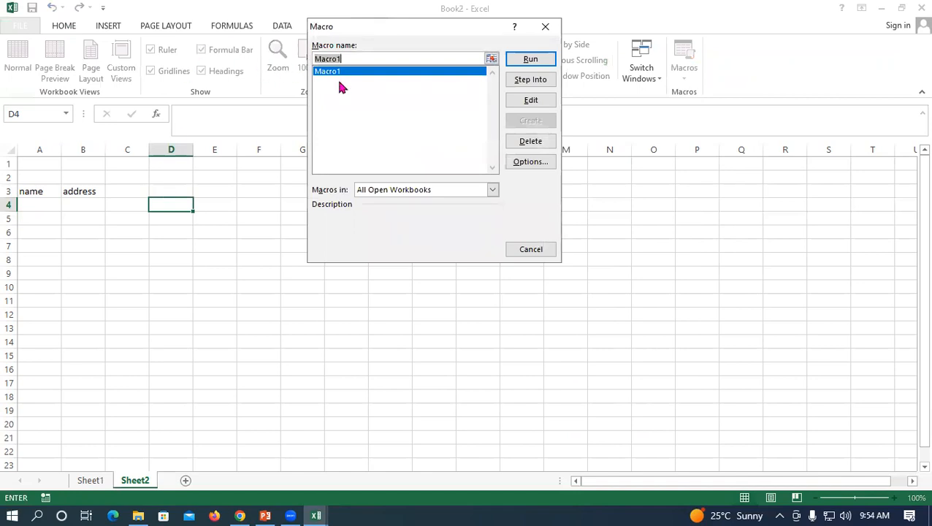
left_click(523, 62)
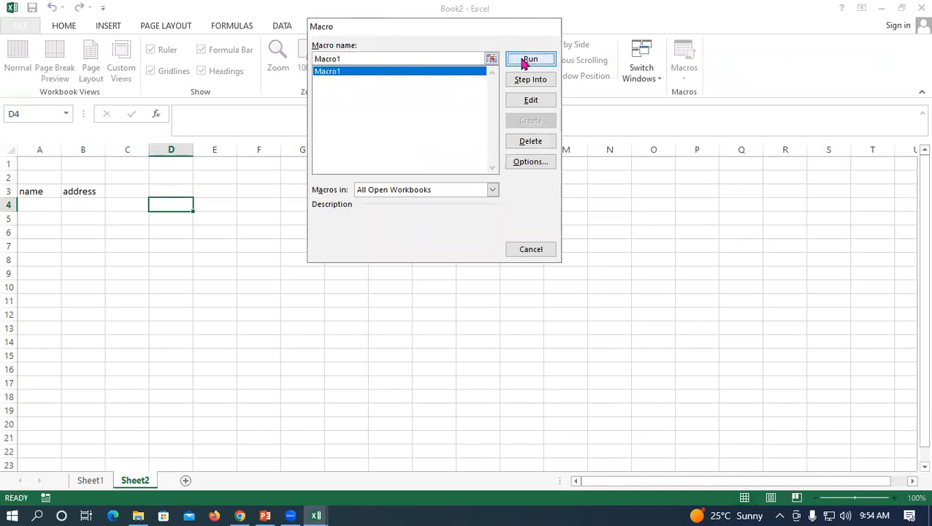
left_click(522, 63)
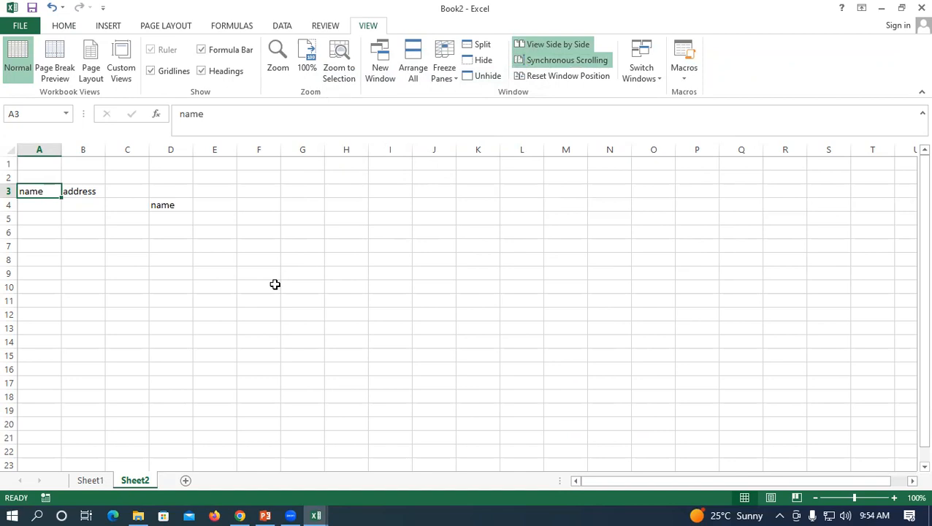
Close the Book2 workbook without saving it
left_click(914, 11)
left_click(459, 274)
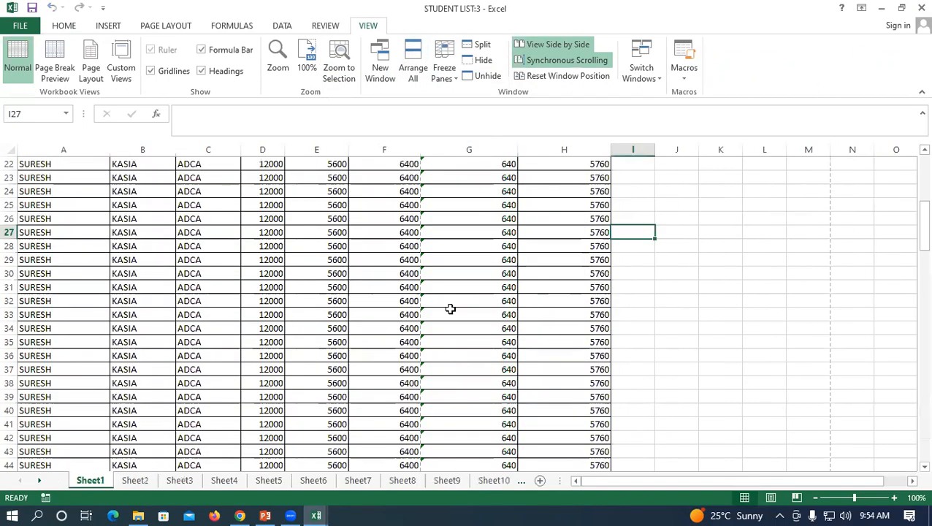